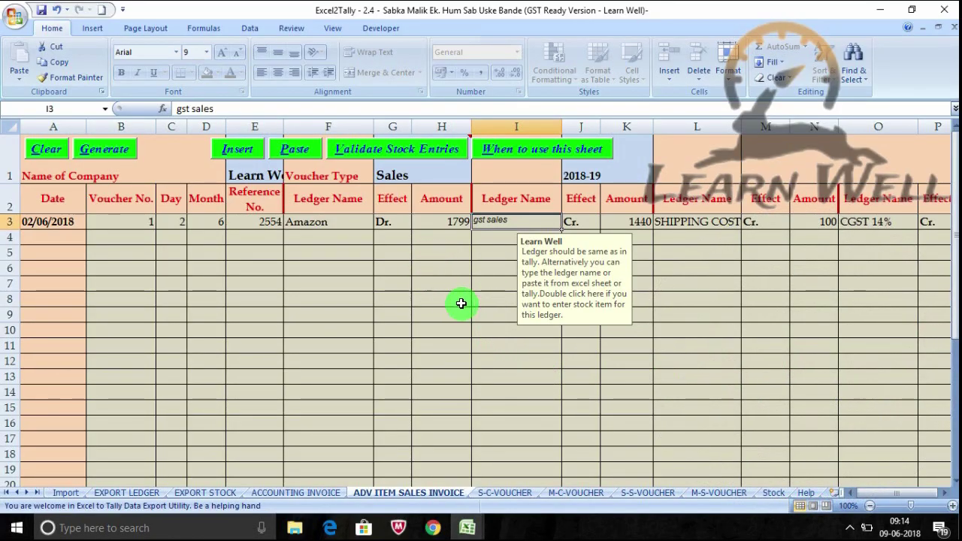
# Check the voucher workbook's STOCK and VOUCHER sheets, then select Excel2Tally's Sales voucher type cell
pyautogui.moveTo(467, 529)
pyautogui.click(506, 480)
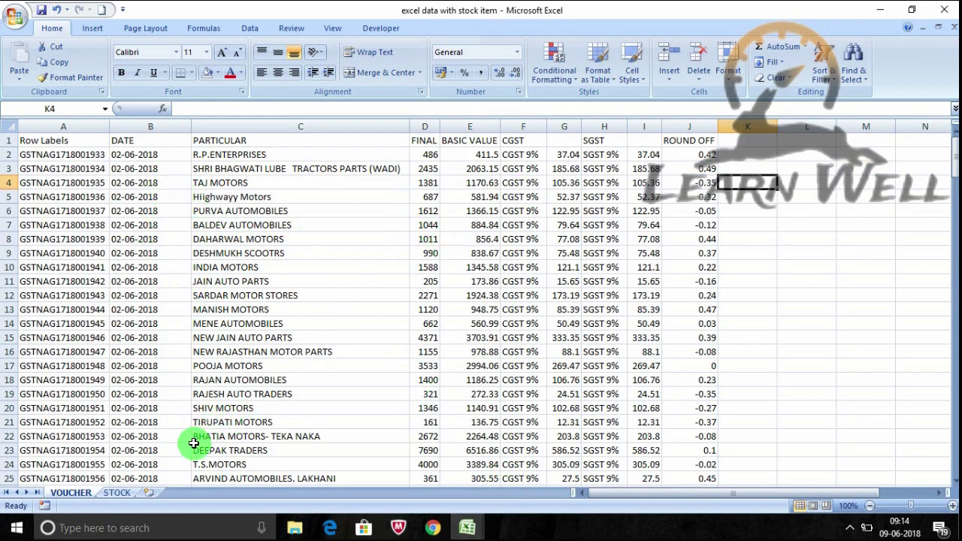
pyautogui.click(115, 493)
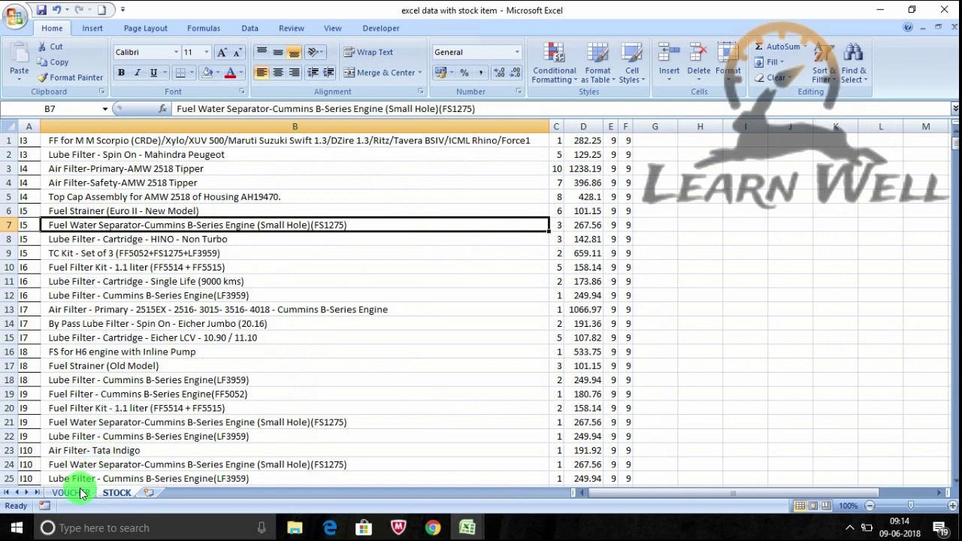
pyautogui.click(72, 492)
pyautogui.click(408, 463)
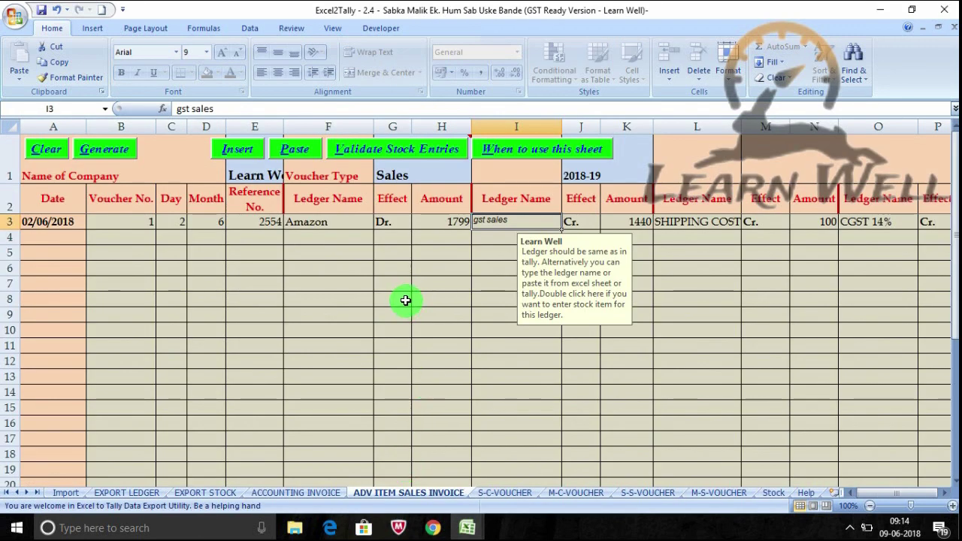
pyautogui.click(417, 175)
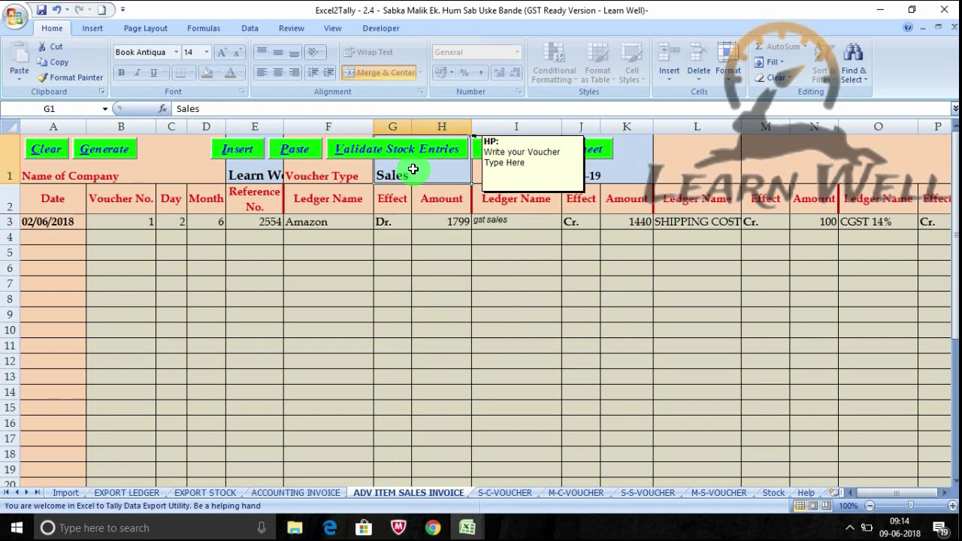
pyautogui.moveTo(406, 175)
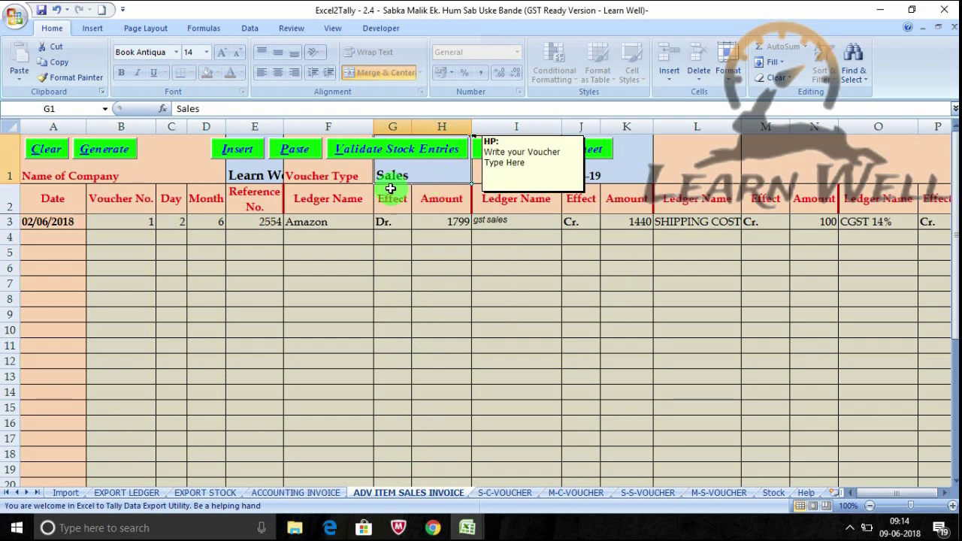
# Browse the ACCOUNTING INVOICE, S-C-VOUCHER and ADV ITEM SALES INVOICE sheets
pyautogui.click(320, 487)
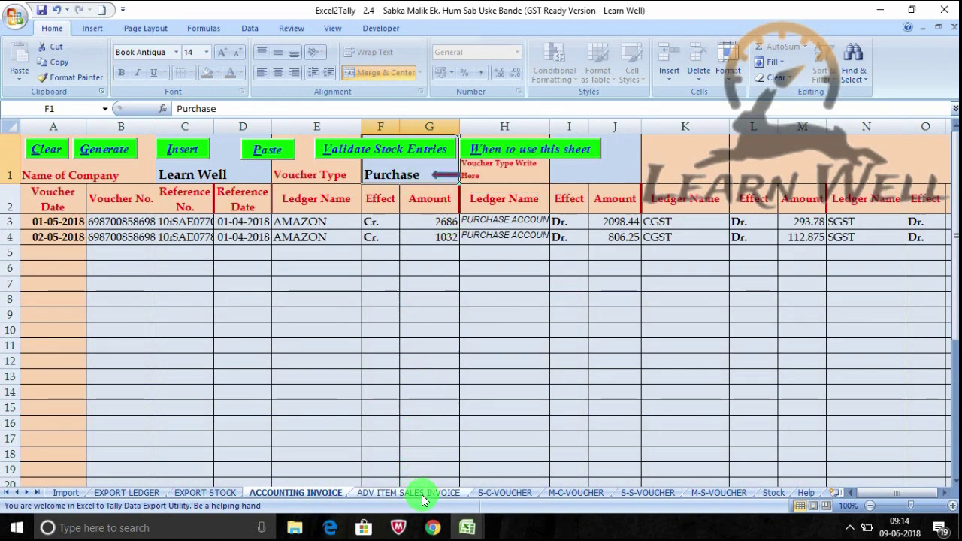
pyautogui.click(500, 493)
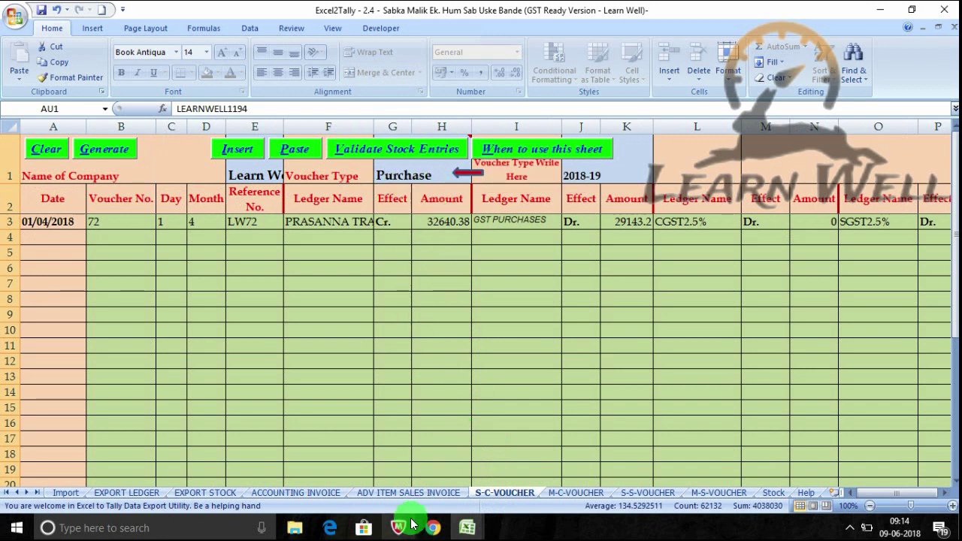
pyautogui.click(390, 494)
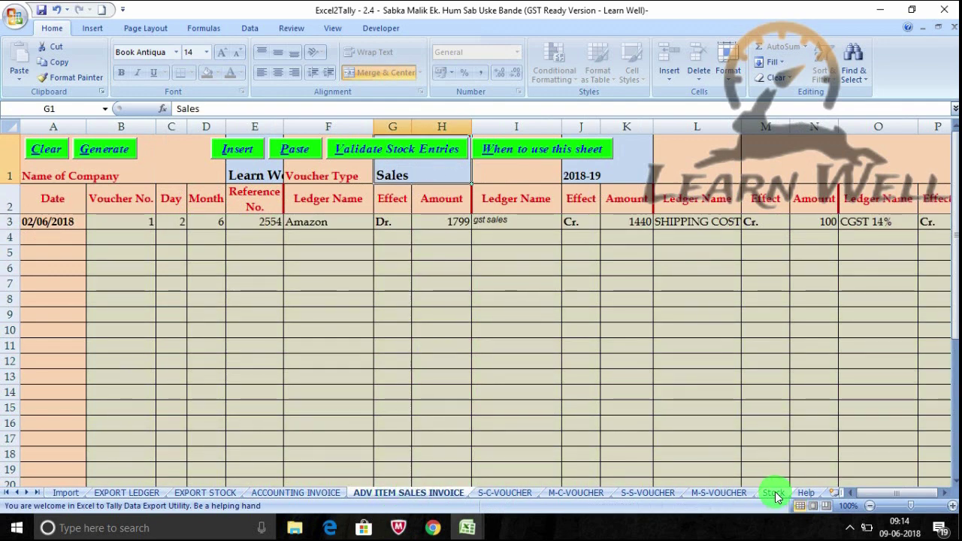
# Inspect the Godown Name cells on the empty Stock sheet, then bring the stock data workbook forward
pyautogui.click(774, 493)
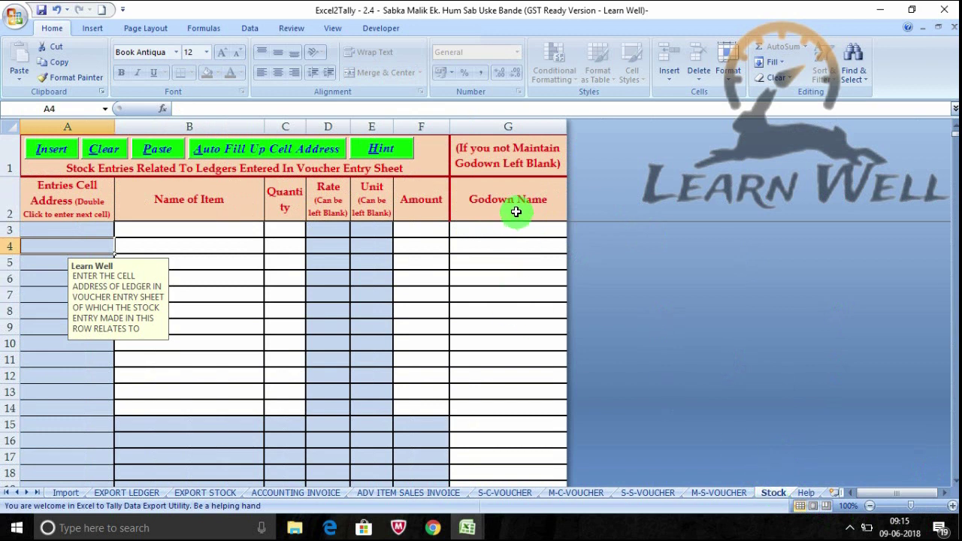
pyautogui.click(517, 235)
pyautogui.click(520, 259)
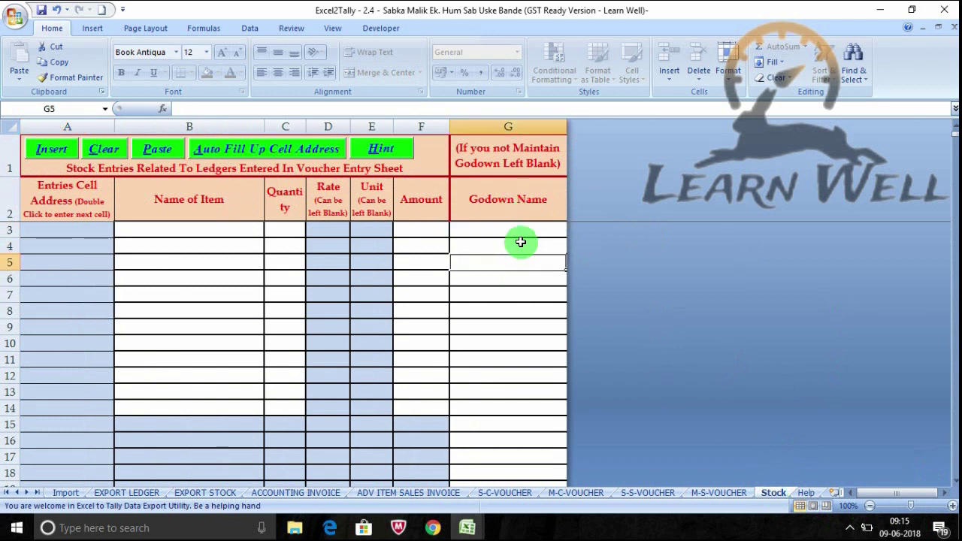
pyautogui.click(520, 242)
pyautogui.click(521, 263)
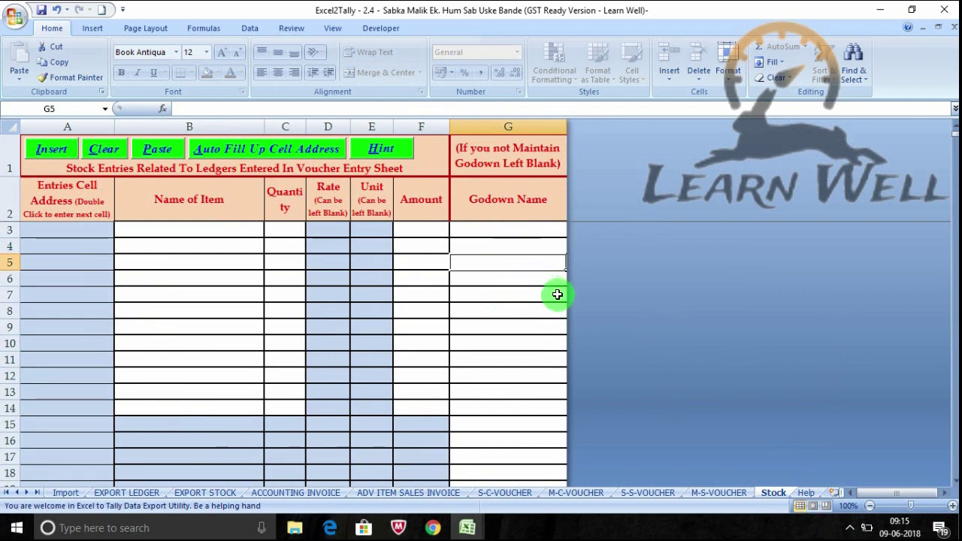
pyautogui.click(463, 527)
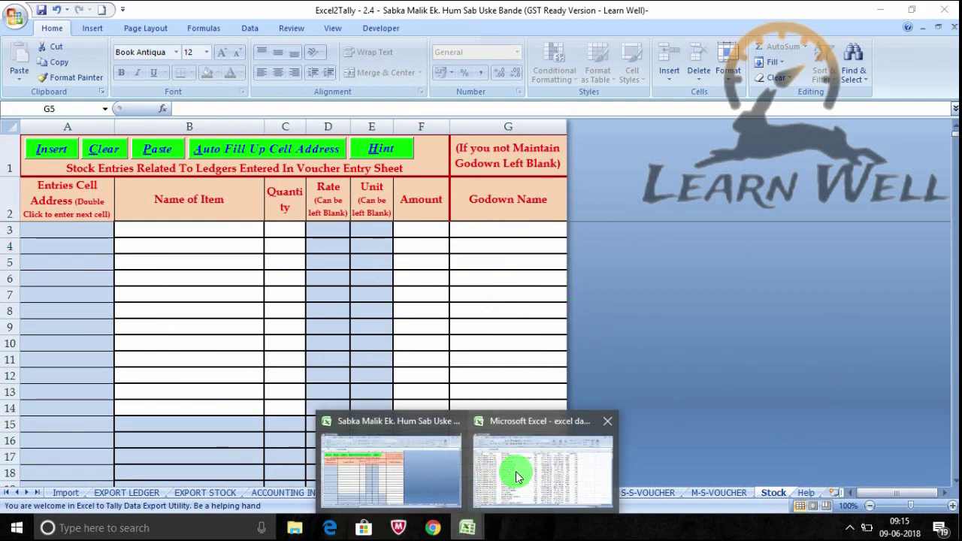
pyautogui.click(516, 472)
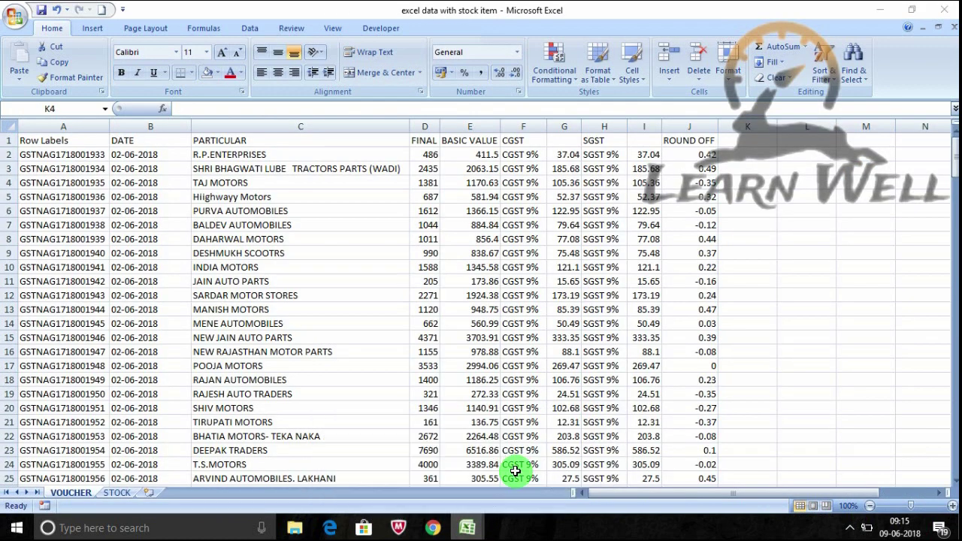
# Compare VOUCHER row 2 with the STOCK sheet rows for invoices I3 and I4
pyautogui.click(10, 155)
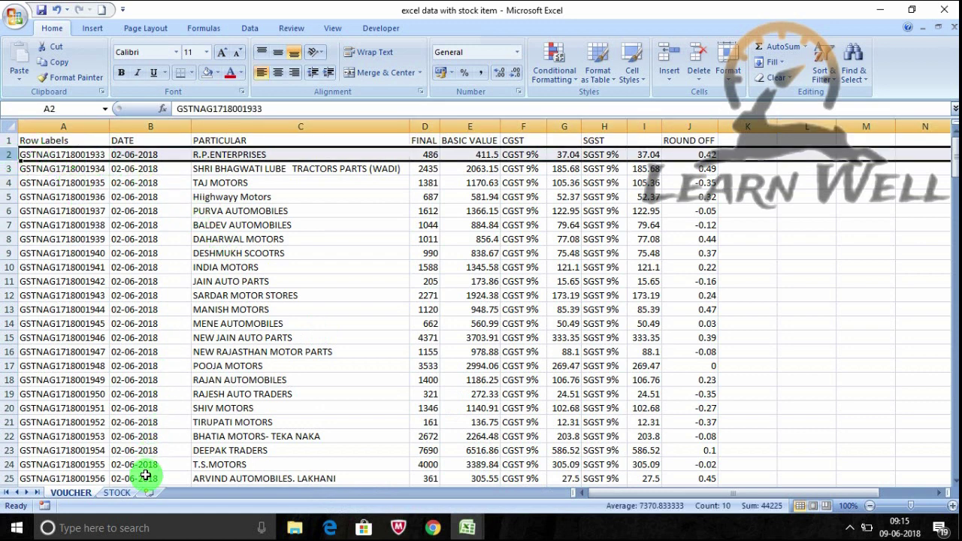
pyautogui.click(116, 492)
pyautogui.moveTo(28, 140)
pyautogui.mouseDown()
pyautogui.moveTo(33, 154)
pyautogui.moveTo(6, 154)
pyautogui.mouseUp()
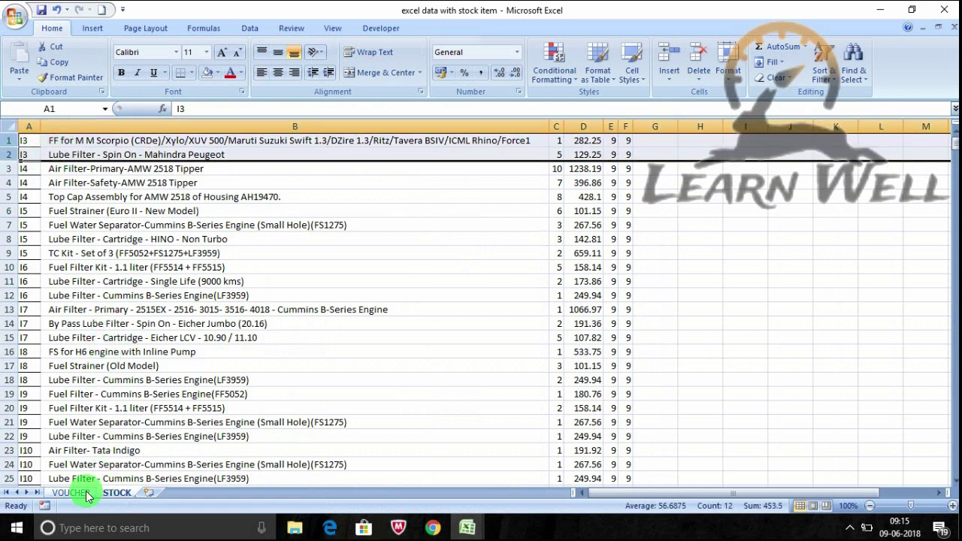
pyautogui.click(84, 494)
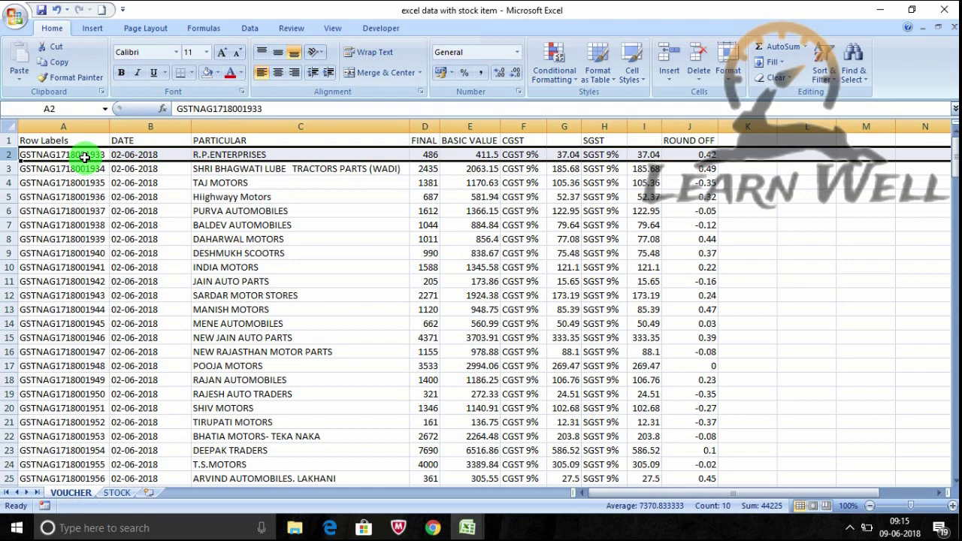
pyautogui.click(116, 493)
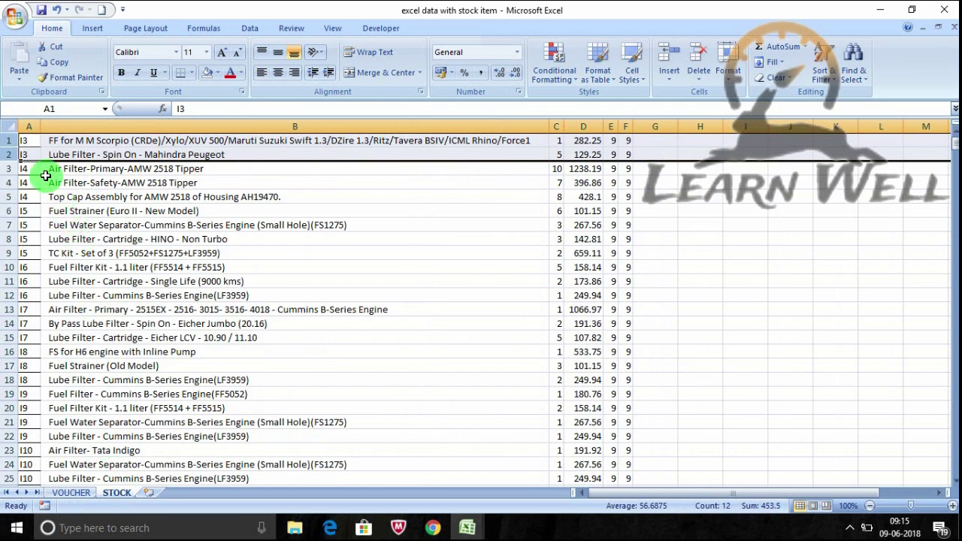
pyautogui.moveTo(21, 167)
pyautogui.mouseDown()
pyautogui.moveTo(7, 171)
pyautogui.moveTo(7, 194)
pyautogui.mouseUp()
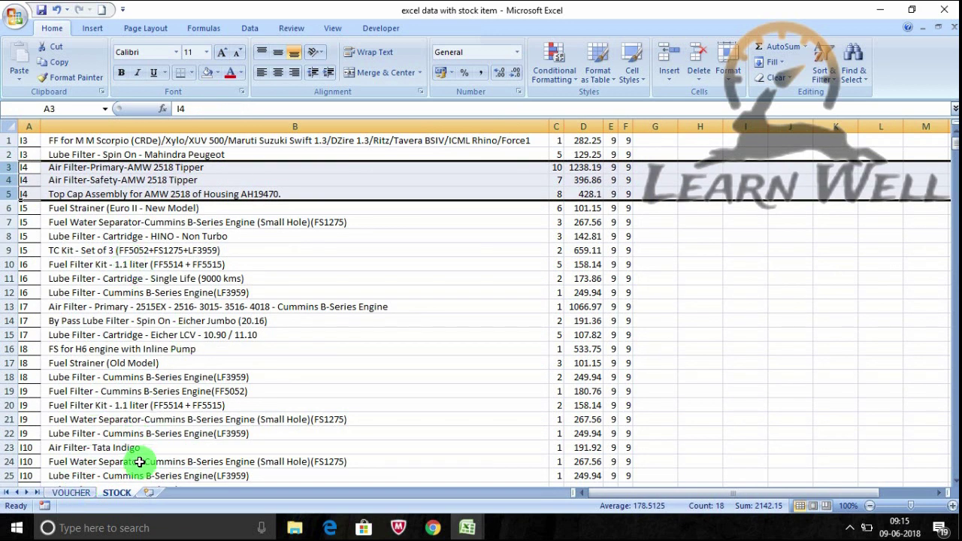
# Insert two blank columns at C:D on the VOUCHER sheet so PARTICULAR moves to E
pyautogui.click(79, 494)
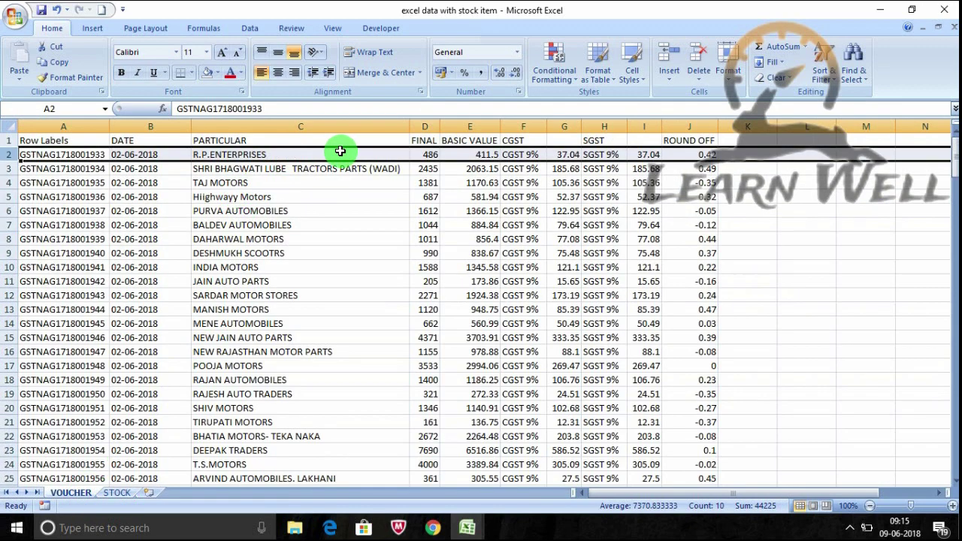
pyautogui.moveTo(742, 157); pyautogui.dragTo(769, 319)
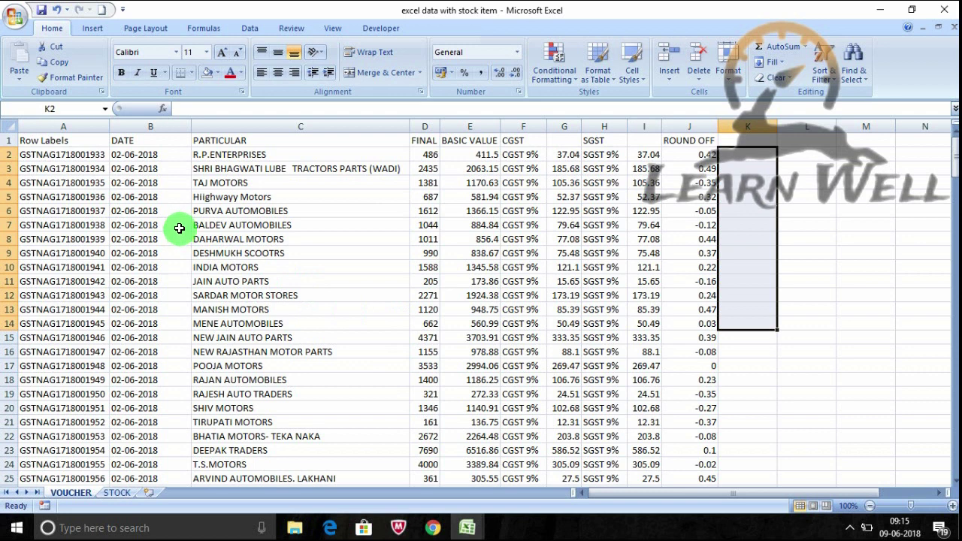
pyautogui.click(741, 158)
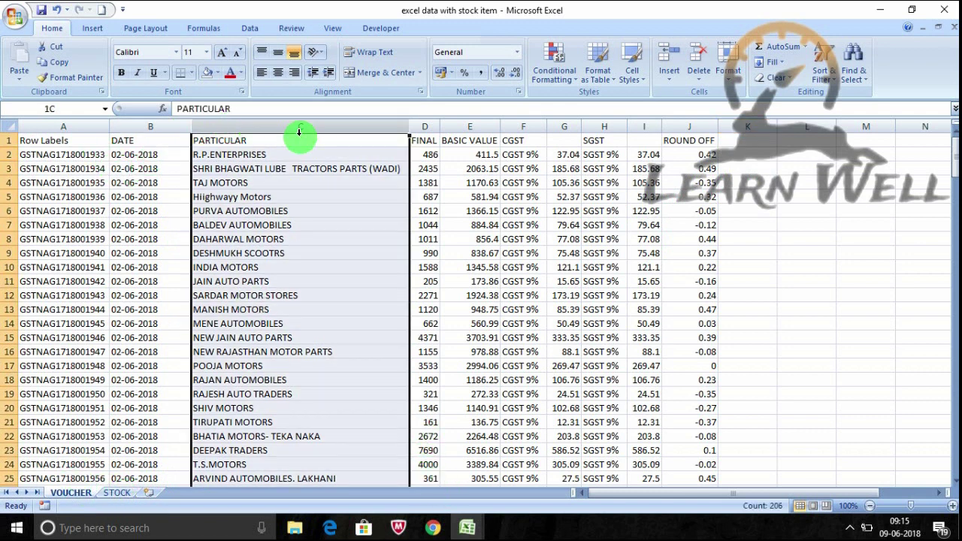
pyautogui.moveTo(224, 123); pyautogui.dragTo(425, 127)
pyautogui.rightClick(361, 134)
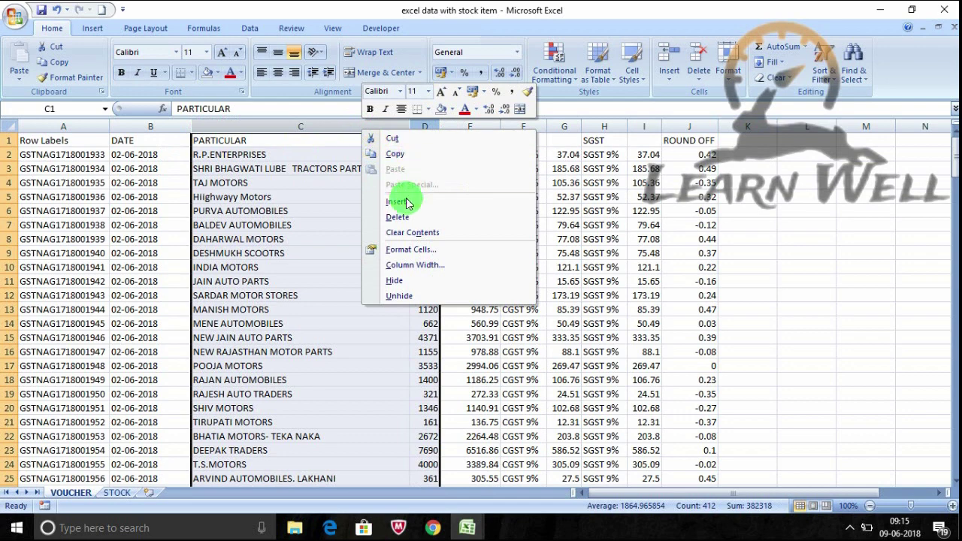
pyautogui.click(396, 202)
pyautogui.moveTo(467, 528)
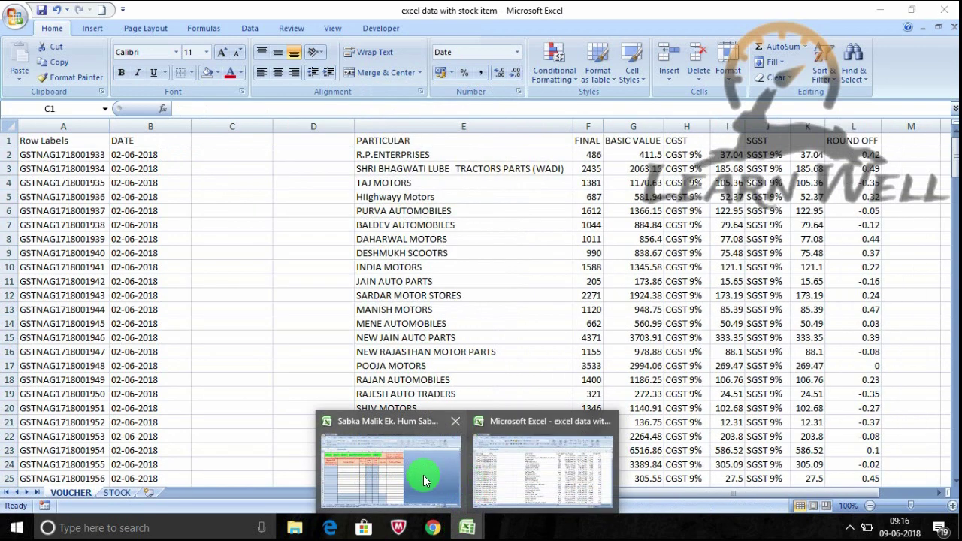
pyautogui.click(424, 475)
# Select Voucher No. cell B3 on the ADV ITEM SALES INVOICE sheet, then switch to the stock data workbook
pyautogui.click(410, 493)
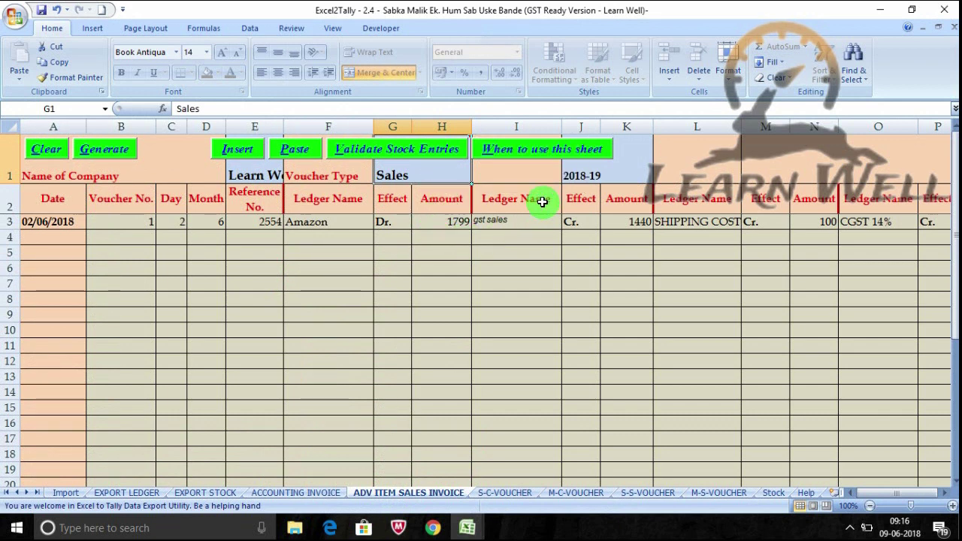
pyautogui.click(583, 176)
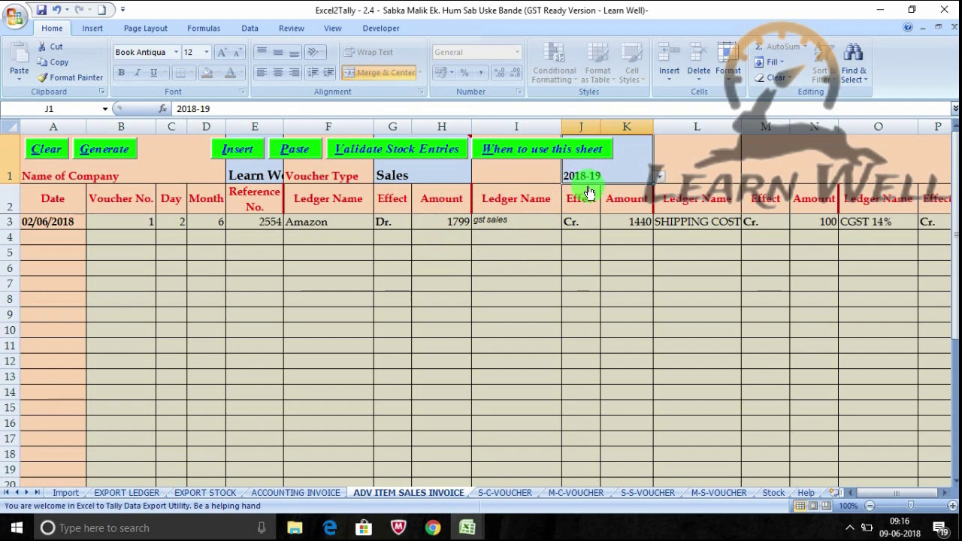
pyautogui.click(136, 228)
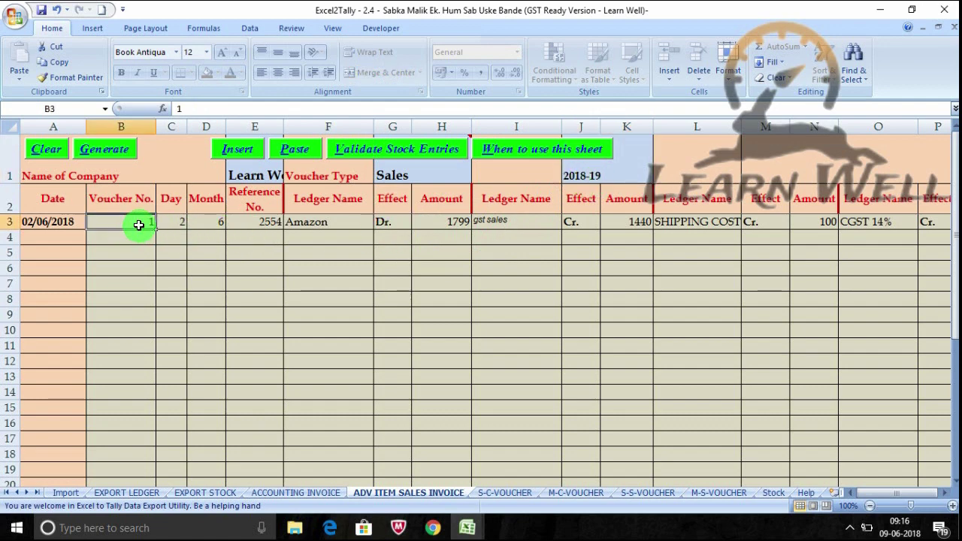
pyautogui.click(467, 528)
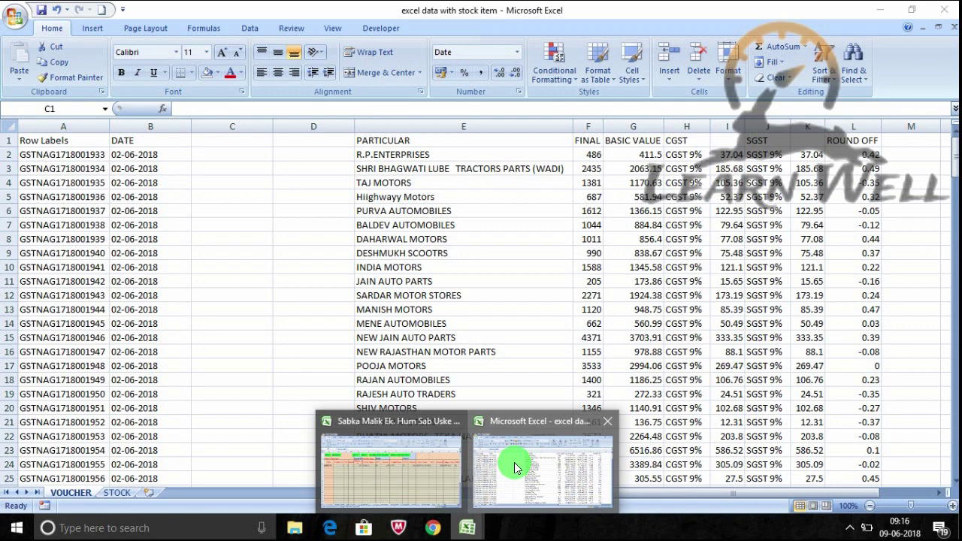
pyautogui.click(514, 463)
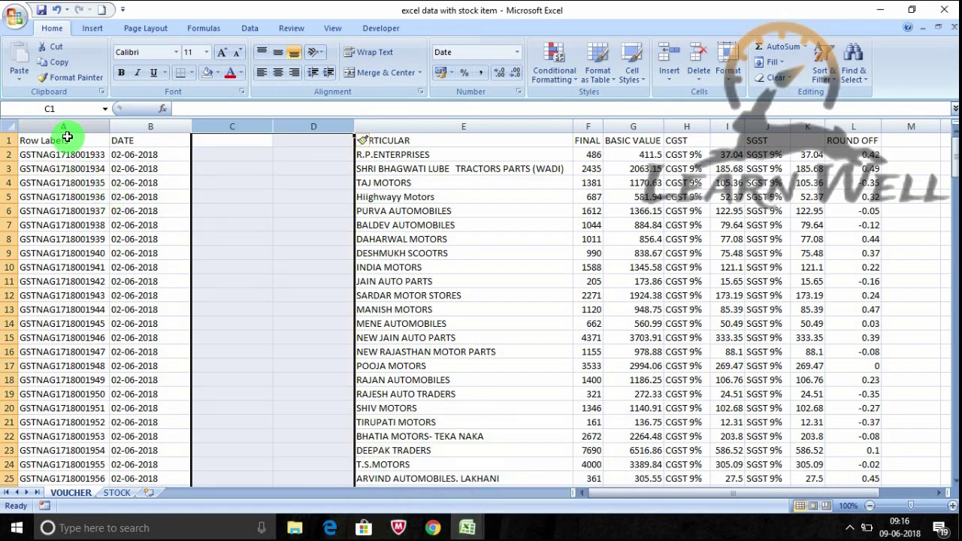
# Copy the GSTNAG invoice numbers A2:A206 and paste them into Voucher No. from B3
pyautogui.click(69, 153)
pyautogui.hotkey('ctrl', 'shift', 'Down')
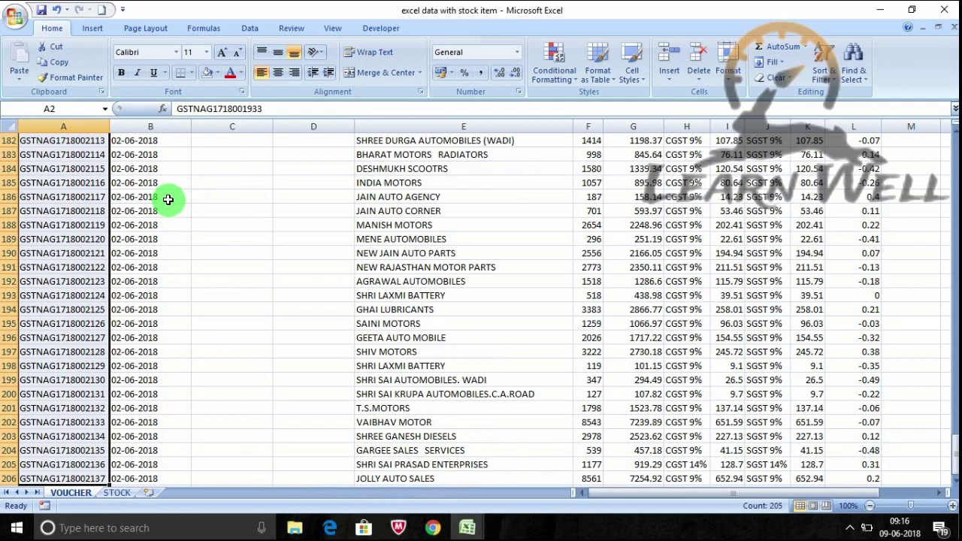
pyautogui.hotkey('ctrl', 'c')
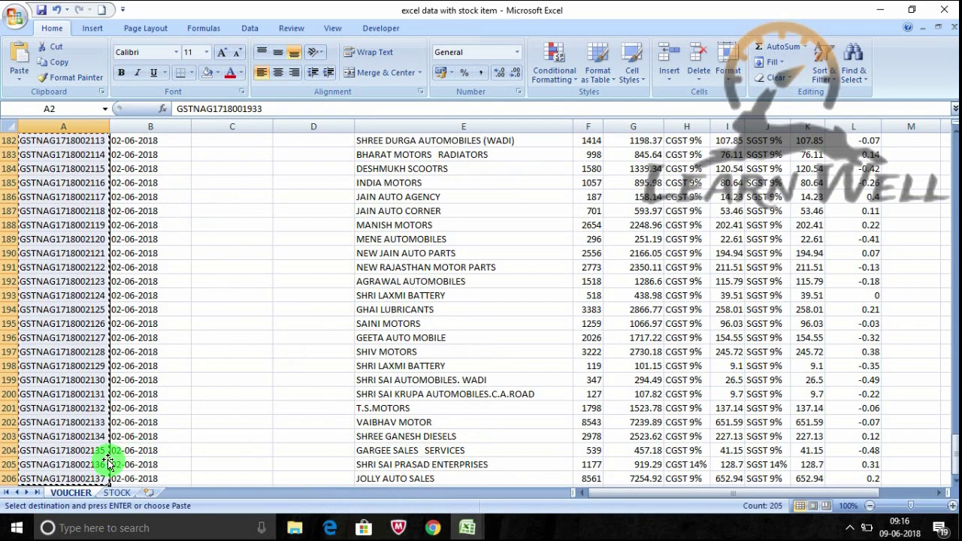
pyautogui.scroll(-2, 26, 442)
pyautogui.click(467, 528)
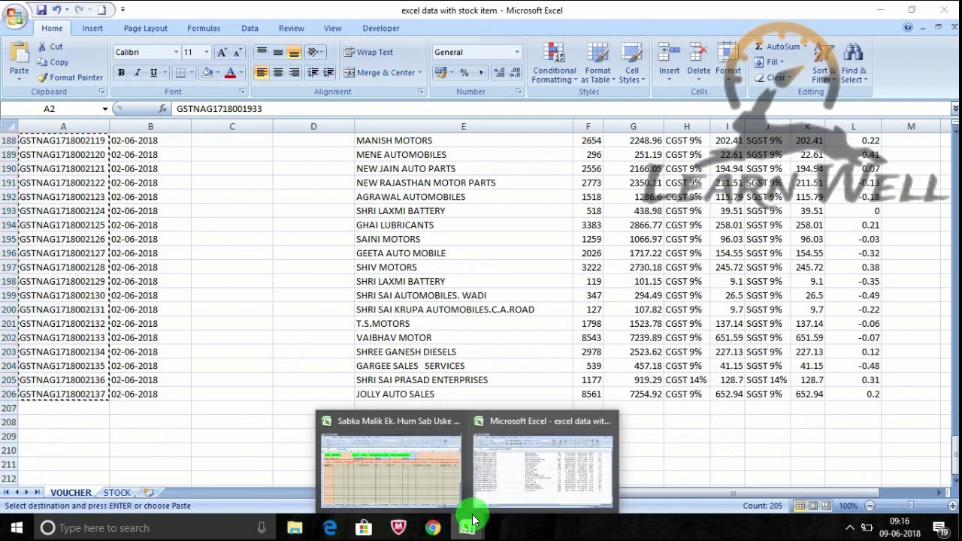
pyautogui.click(412, 474)
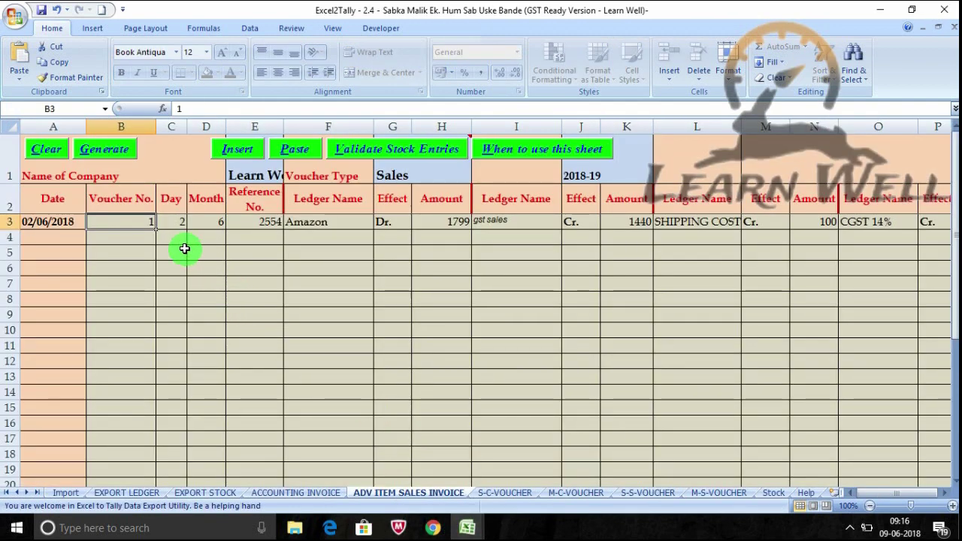
pyautogui.hotkey('ctrl', 'v')
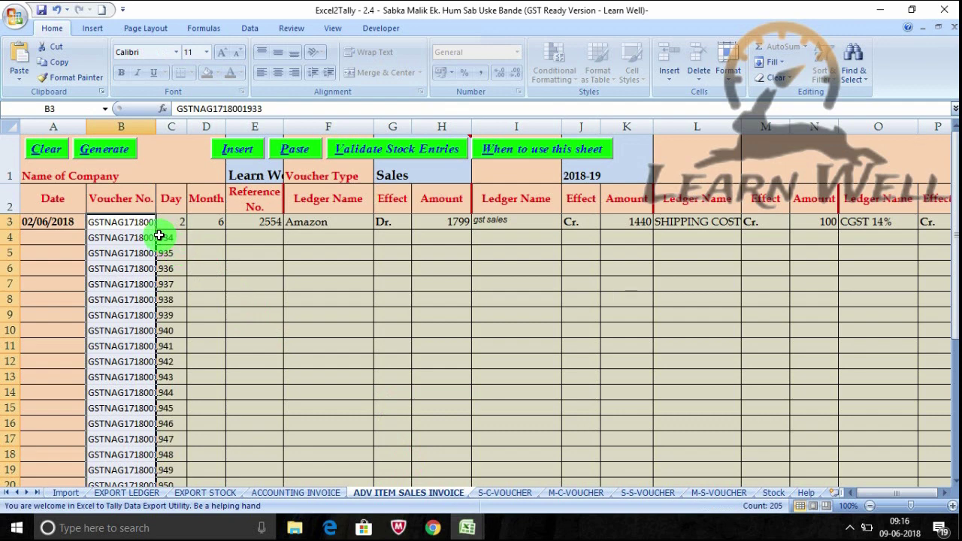
# Fill Day 2 and Month 6 from C3:D3 down to row 207, dating every voucher 02/06/2018
pyautogui.click(179, 223)
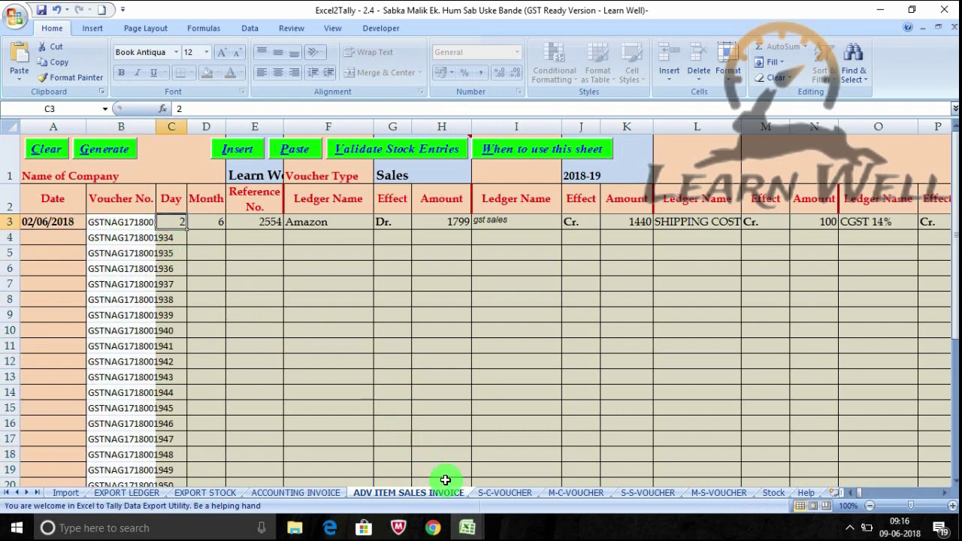
pyautogui.moveTo(467, 527)
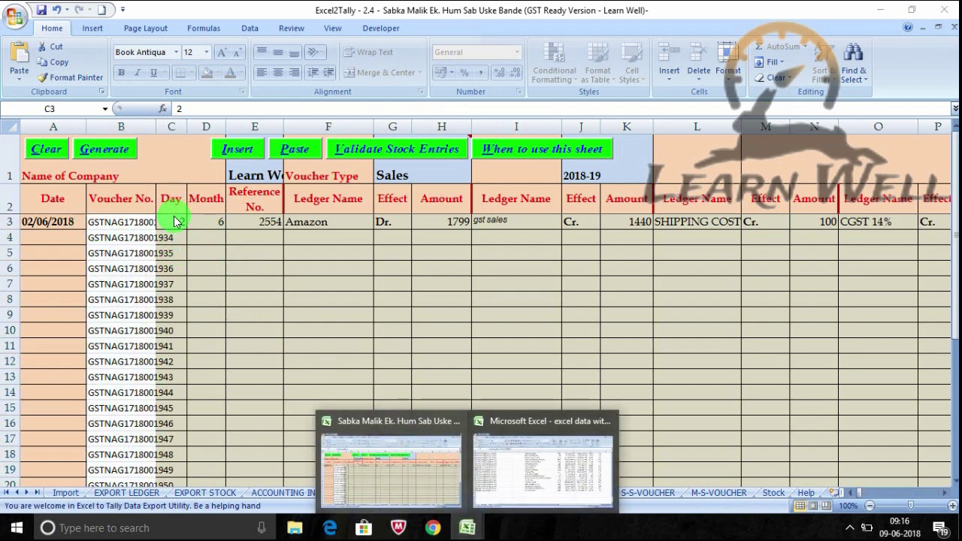
pyautogui.click(176, 221)
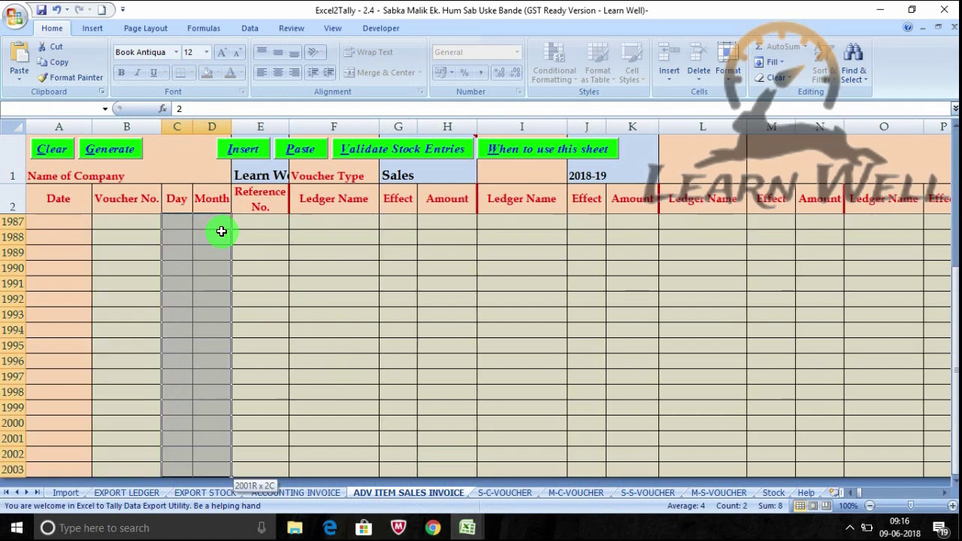
pyautogui.moveTo(221, 232); pyautogui.dragTo(222, 470)
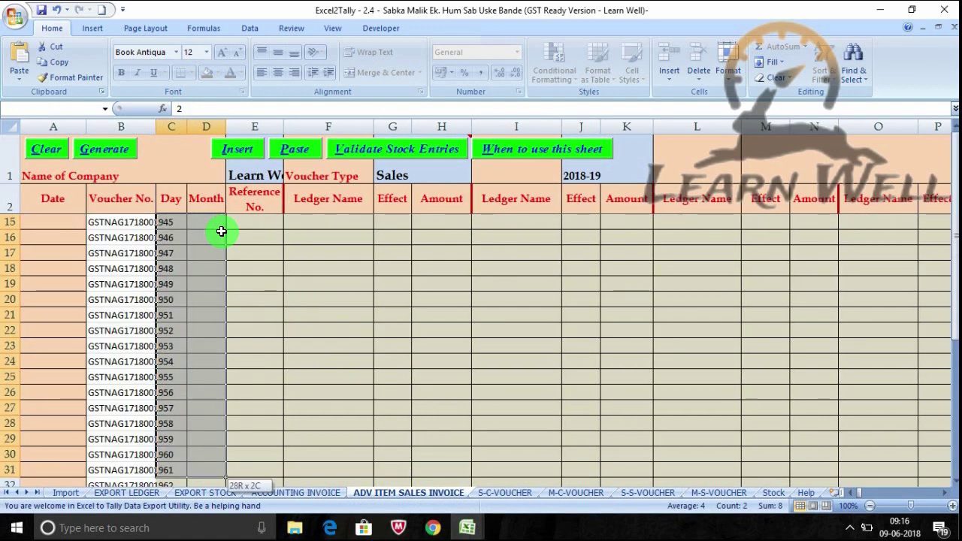
pyautogui.moveTo(221, 231); pyautogui.dragTo(222, 477)
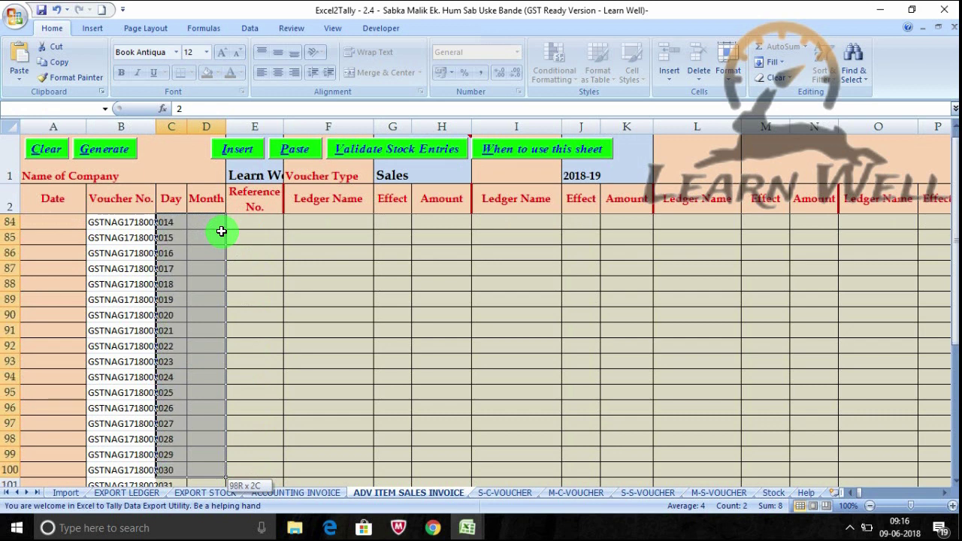
pyautogui.moveTo(221, 232); pyautogui.dragTo(221, 232)
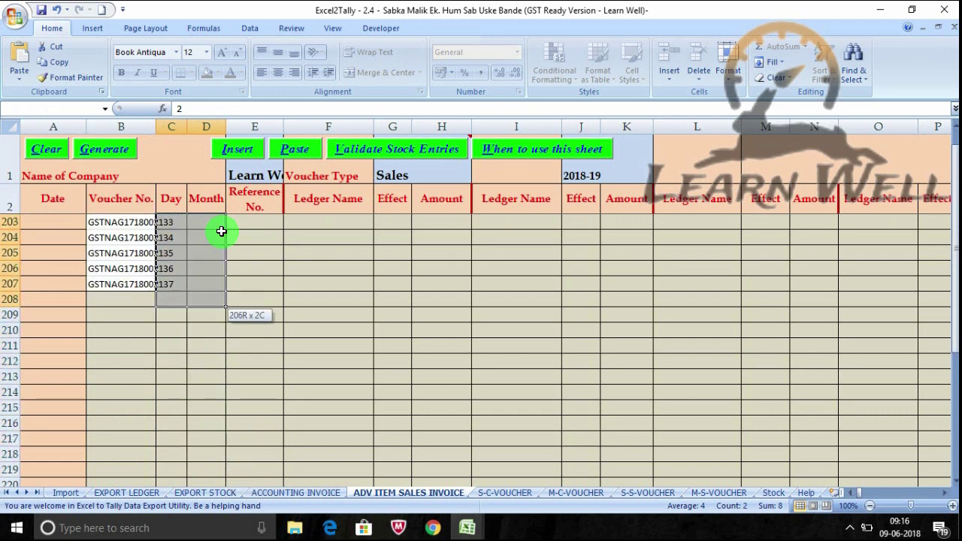
pyautogui.moveTo(221, 231); pyautogui.dragTo(221, 231)
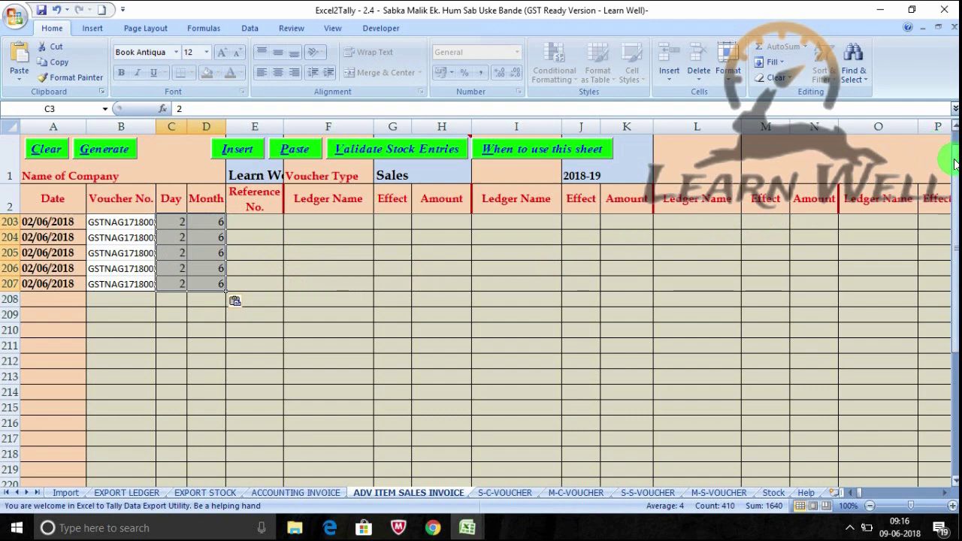
pyautogui.moveTo(954, 164); pyautogui.dragTo(955, 124)
pyautogui.click(266, 224)
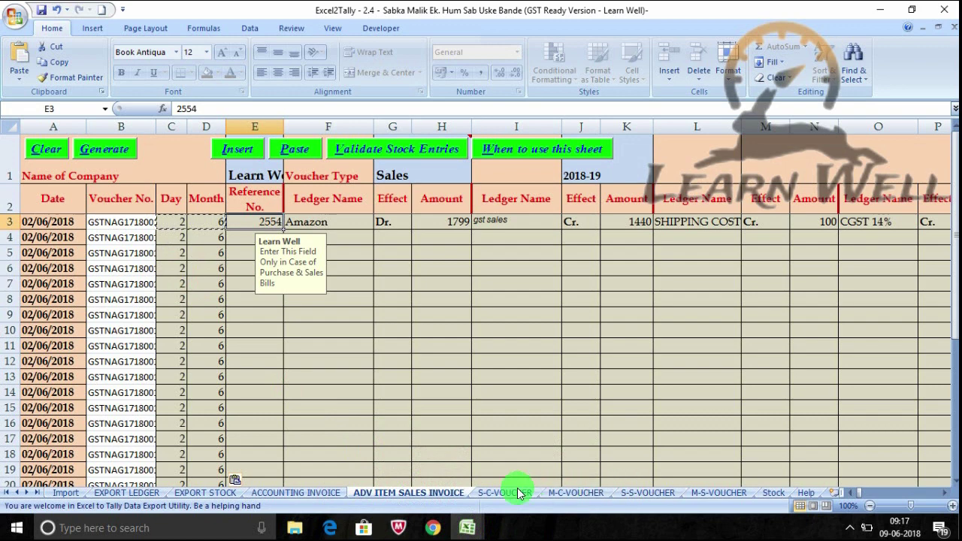
# Paste the voucher numbers into the Reference No. column starting at E3
pyautogui.click(529, 460)
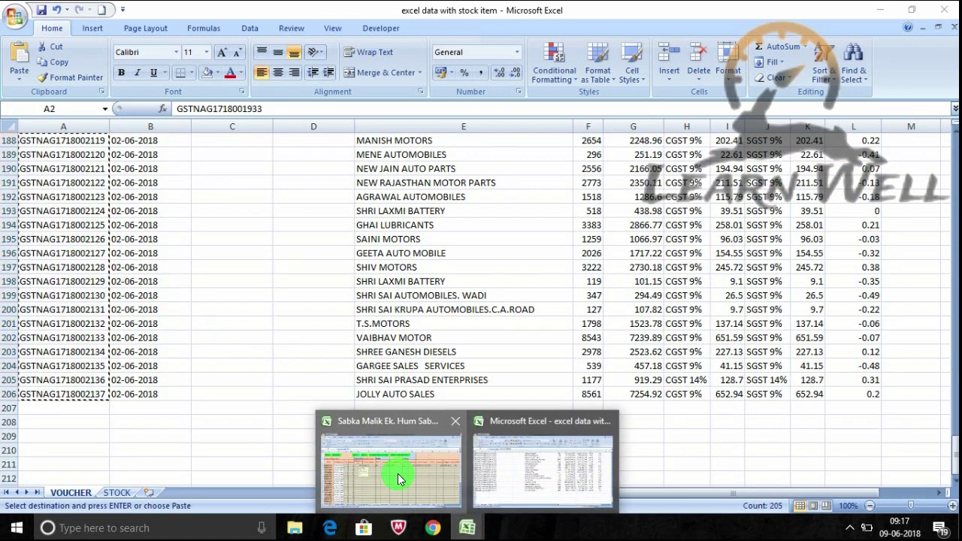
pyautogui.moveTo(466, 528)
pyautogui.click(397, 470)
pyautogui.hotkey('ctrl', 'v')
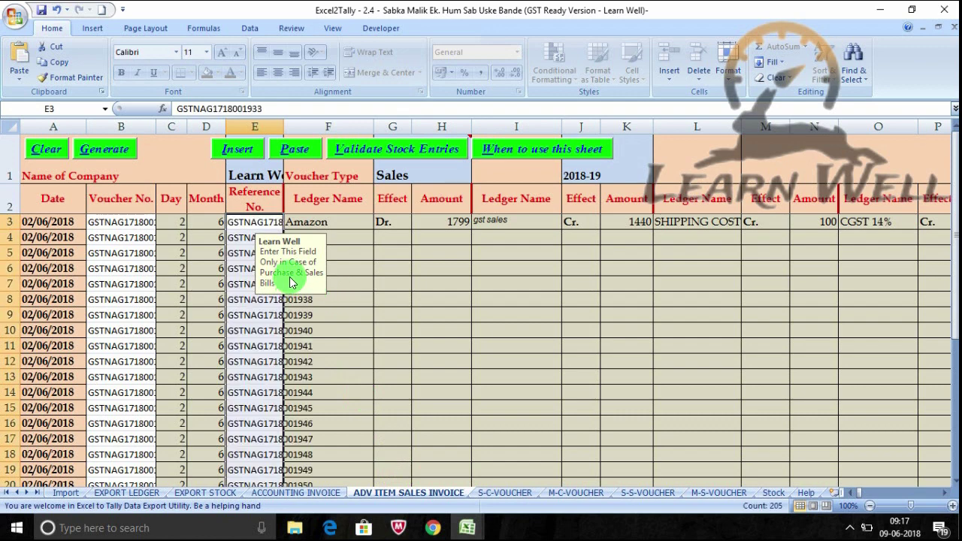
pyautogui.click(319, 223)
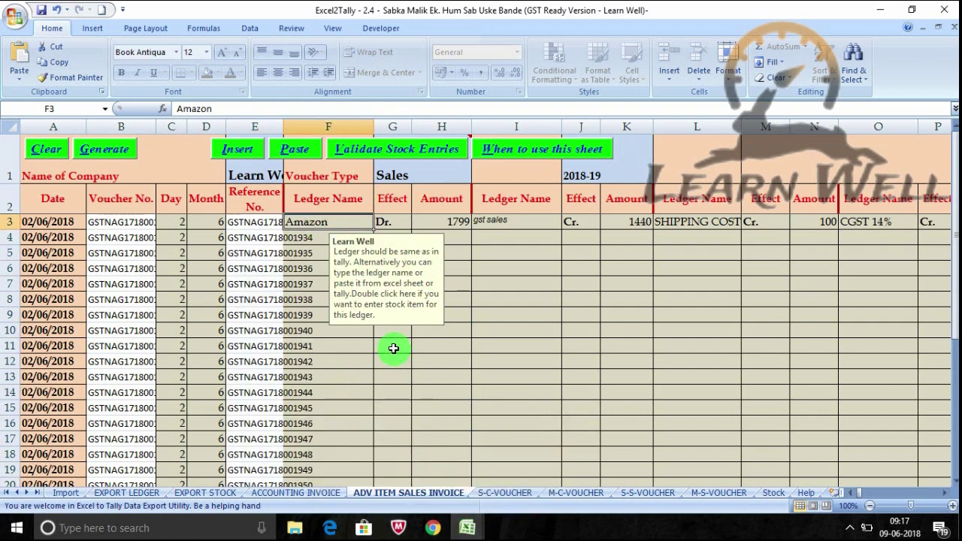
# Delete the source sheet's empty columns C:D, then paste the party names into Ledger Name at F3
pyautogui.click(533, 466)
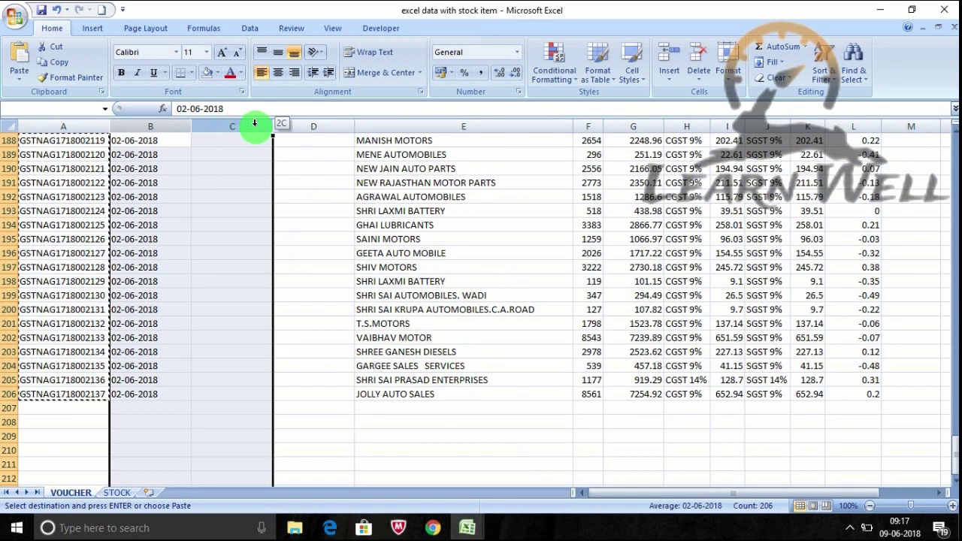
pyautogui.moveTo(249, 127); pyautogui.dragTo(325, 134)
pyautogui.rightClick(324, 134)
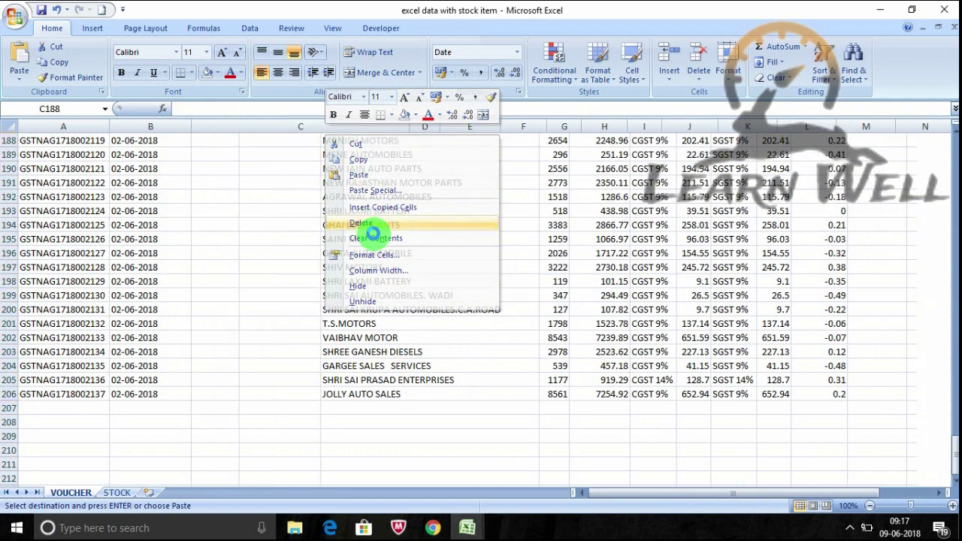
pyautogui.click(365, 224)
pyautogui.click(249, 393)
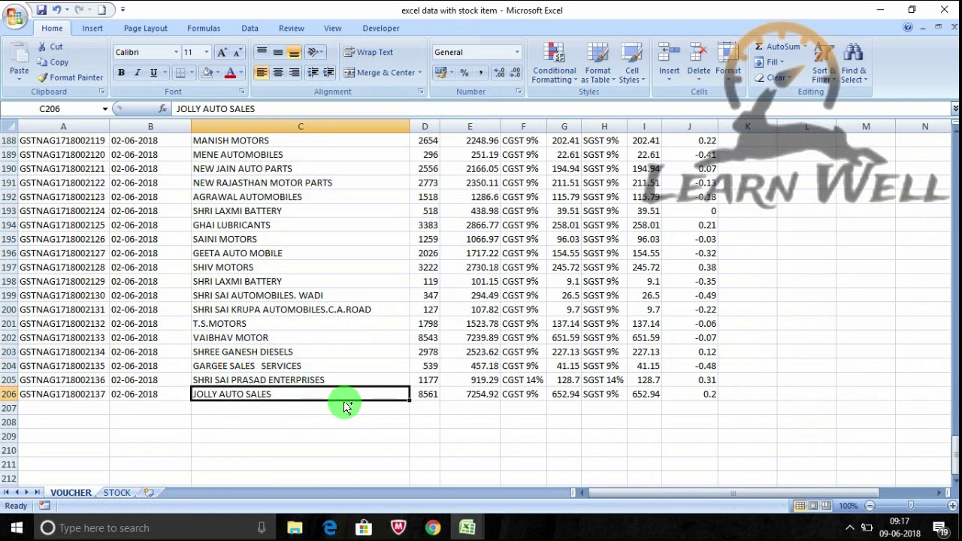
pyautogui.hotkey('ctrl', 'shift', 'Up')
pyautogui.hotkey('ctrl', 'c')
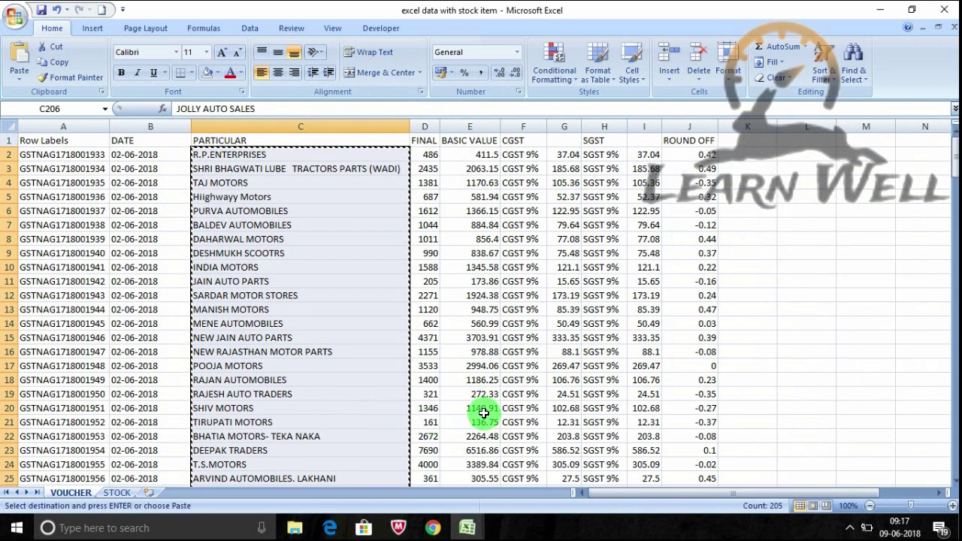
pyautogui.moveTo(466, 527)
pyautogui.click(440, 481)
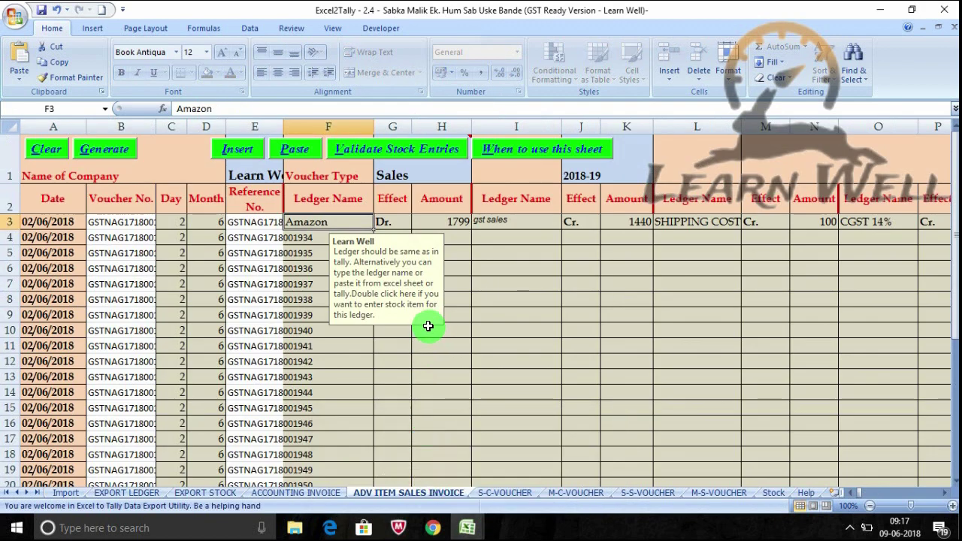
pyautogui.hotkey('ctrl', 'v')
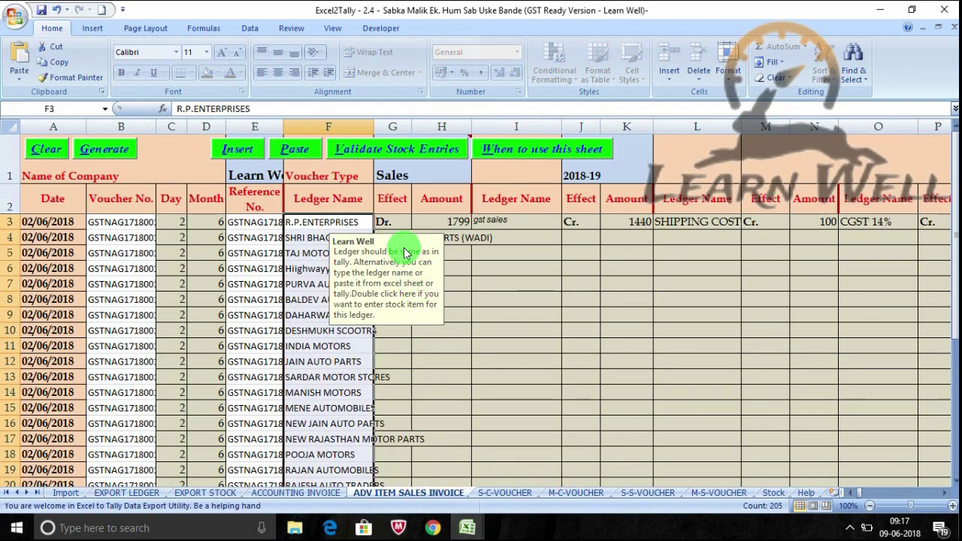
pyautogui.click(399, 223)
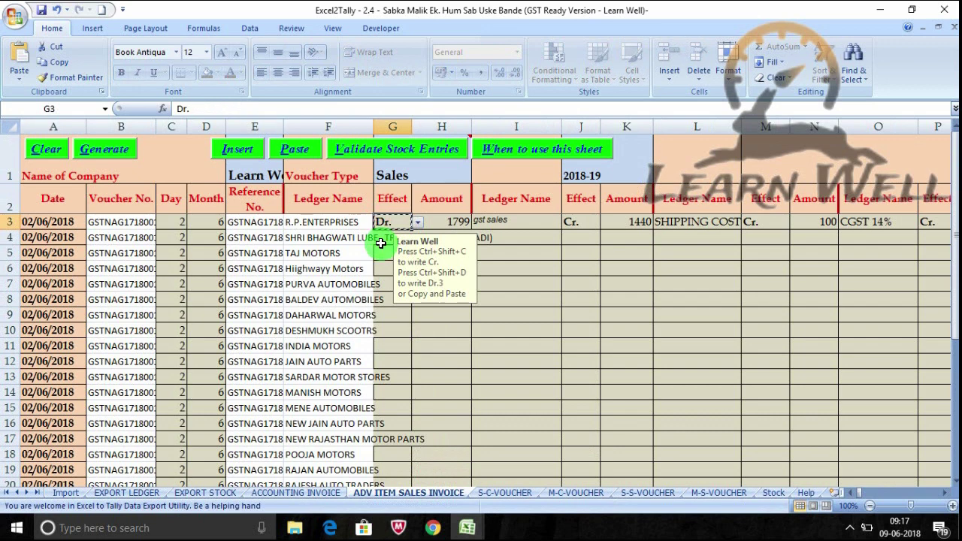
# Paste Dr. into Effect column G for every voucher row from 3 through 207
pyautogui.moveTo(381, 246); pyautogui.dragTo(392, 481)
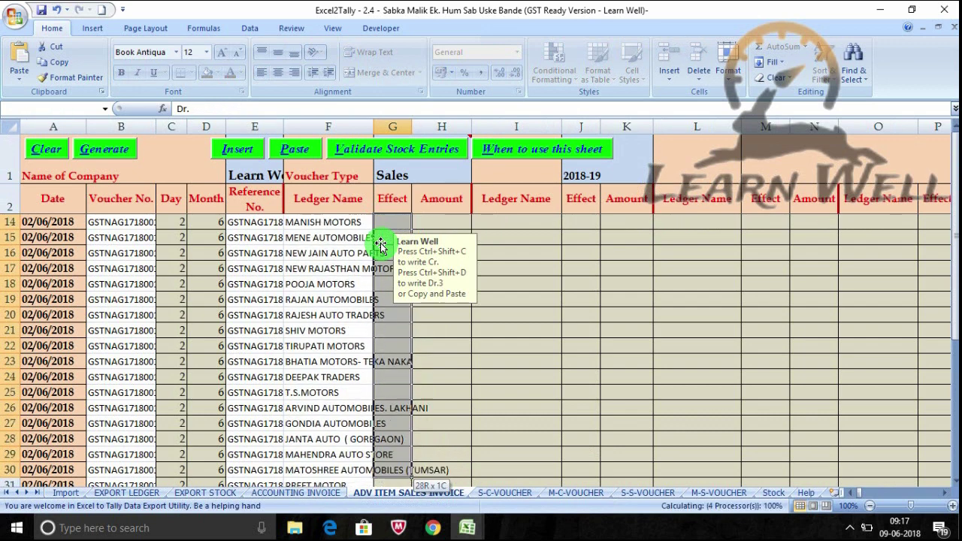
pyautogui.moveTo(381, 246); pyautogui.dragTo(392, 482)
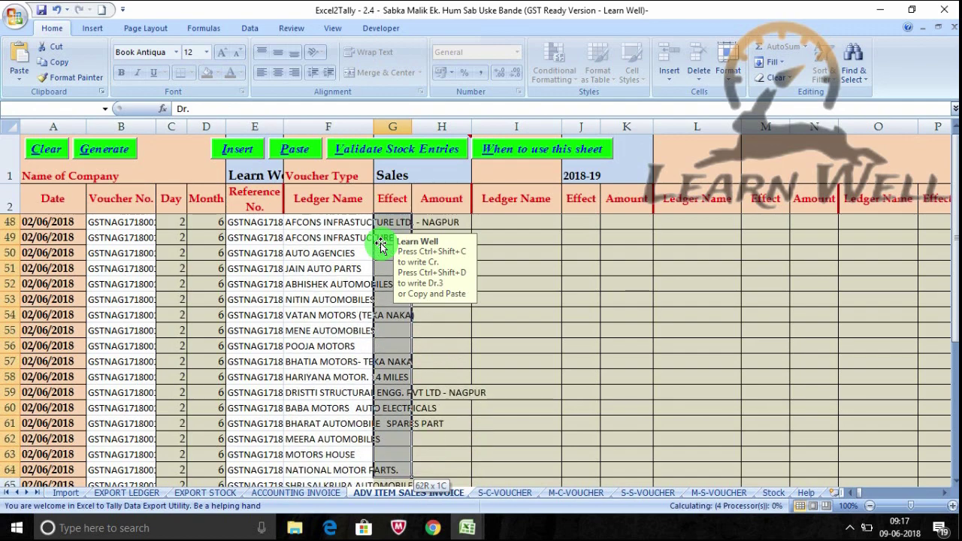
pyautogui.moveTo(381, 246); pyautogui.dragTo(393, 481)
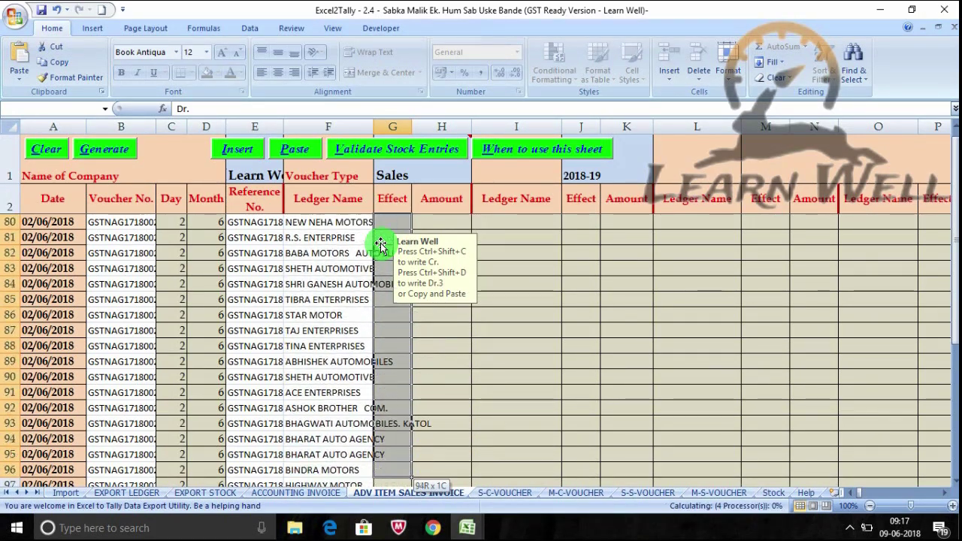
pyautogui.moveTo(381, 246); pyautogui.dragTo(393, 481)
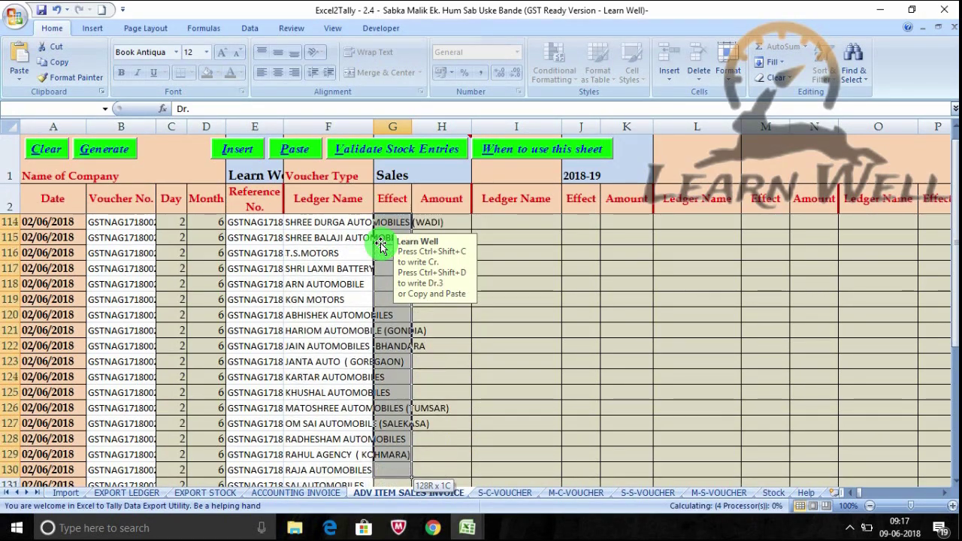
pyautogui.moveTo(382, 246); pyautogui.dragTo(381, 246)
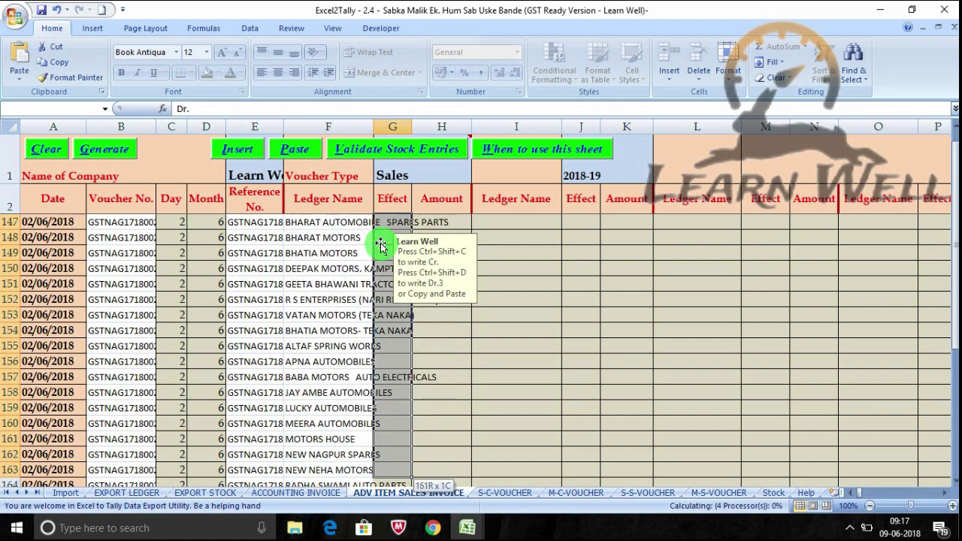
pyautogui.hotkey('shift', 'Down')
pyautogui.hotkey('shift', 'Down')
pyautogui.hotkey('shift', 'Down')
pyautogui.hotkey('shift', 'Down')
pyautogui.hotkey('shift', 'Down')
pyautogui.hotkey('shift', 'Down')
pyautogui.hotkey('shift', 'Down')
pyautogui.hotkey('shift', 'Down')
pyautogui.hotkey('shift', 'Down')
pyautogui.hotkey('shift', 'Down')
pyautogui.hotkey('shift', 'Down')
pyautogui.hotkey('shift', 'Up')
pyautogui.hotkey('shift', 'Up')
pyautogui.hotkey('shift', 'Up')
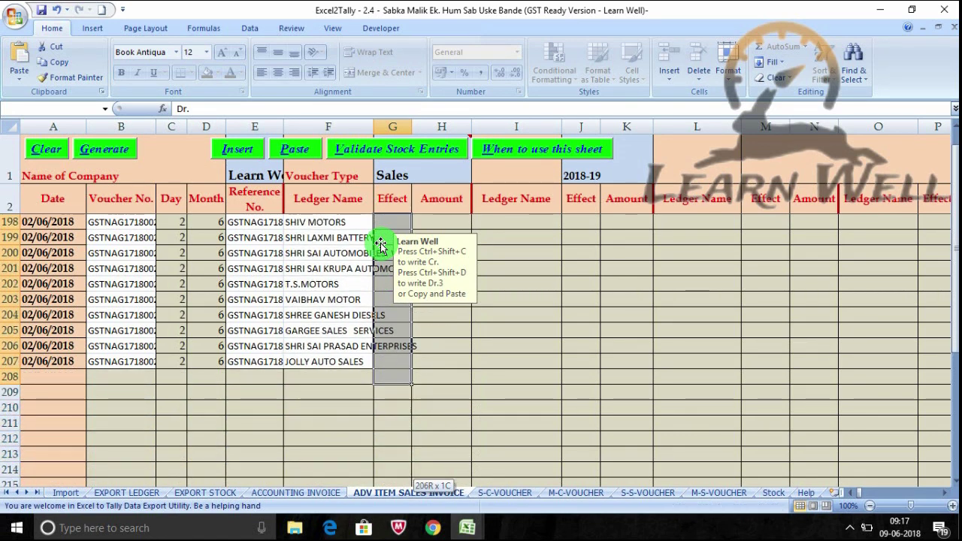
pyautogui.hotkey('ctrl', 'v')
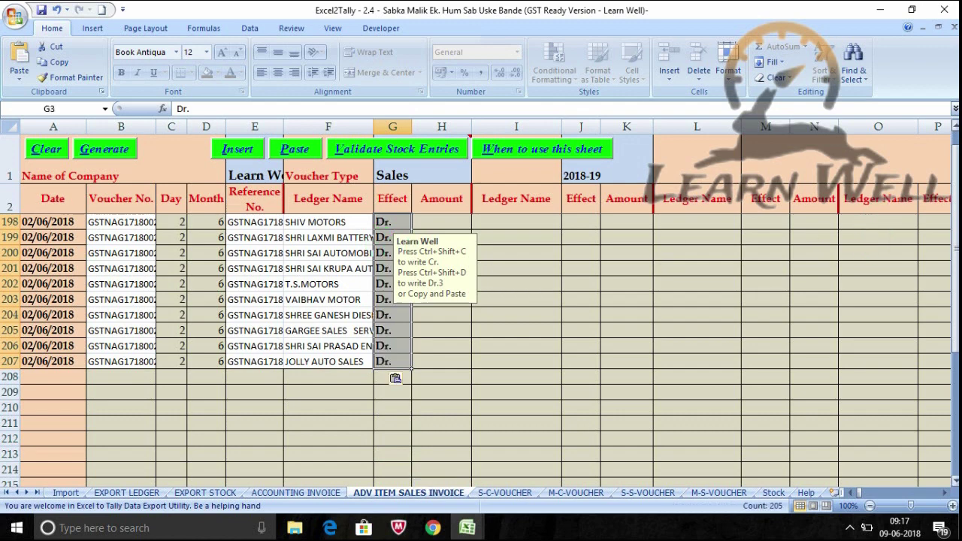
pyautogui.moveTo(953, 244); pyautogui.dragTo(954, 240)
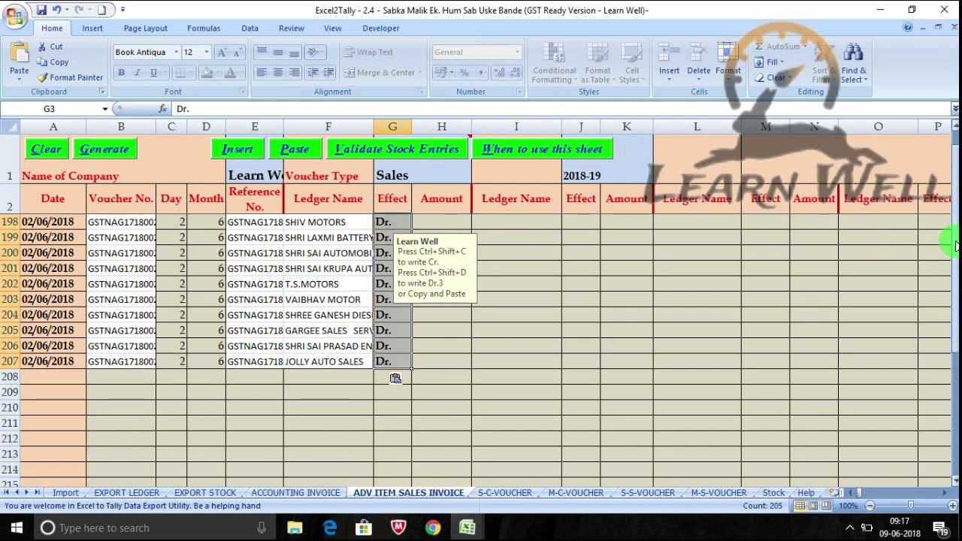
pyautogui.click(455, 222)
pyautogui.moveTo(467, 528)
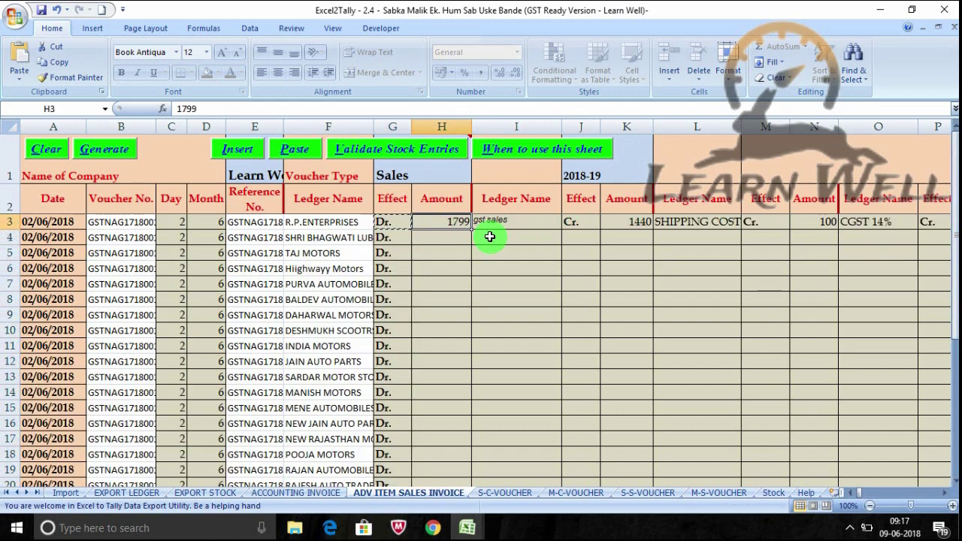
# Paste the FINAL totals D2:D206 into Amount from H3, starting 486, 2435, 1381
pyautogui.click(496, 490)
pyautogui.click(425, 154)
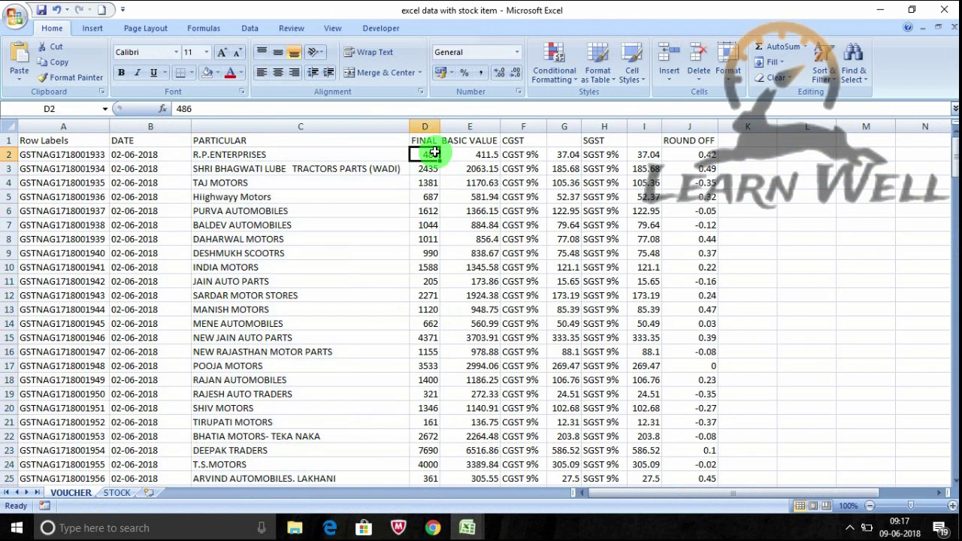
pyautogui.hotkey('ctrl', 'shift', 'Down')
pyautogui.hotkey('ctrl', 'c')
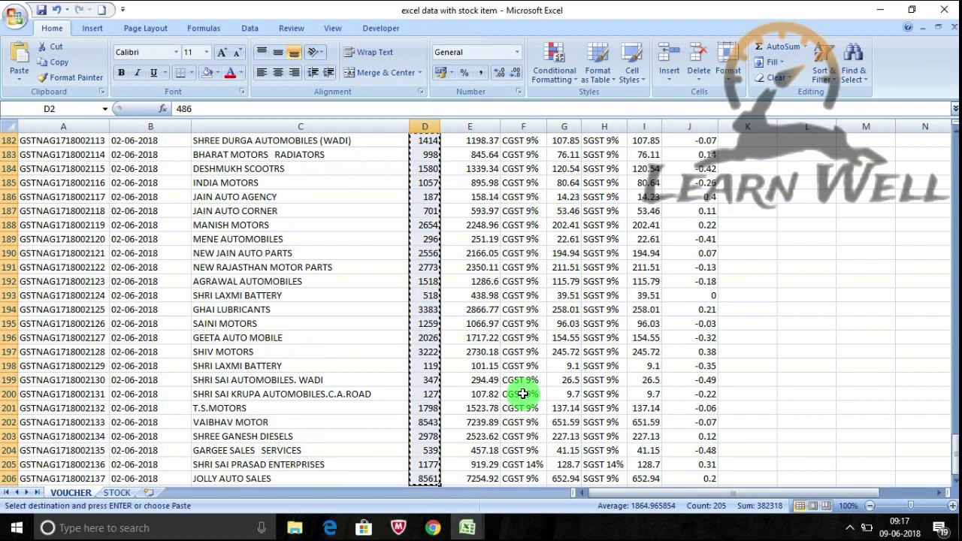
pyautogui.click(440, 477)
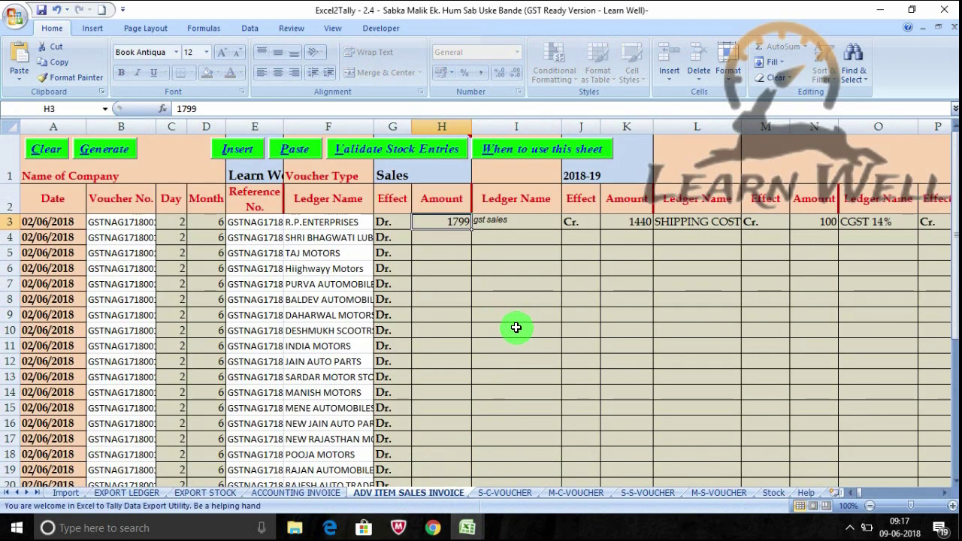
pyautogui.hotkey('ctrl', 'v')
# Select the gst sales ledger cell I3 and locate the first BASIC VALUE in E2
pyautogui.click(544, 225)
pyautogui.moveTo(467, 528)
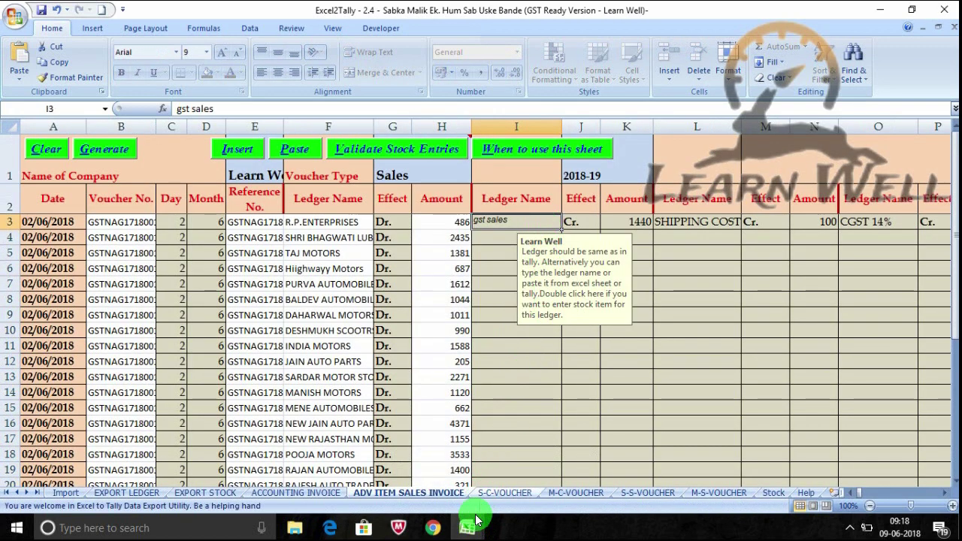
pyautogui.click(519, 472)
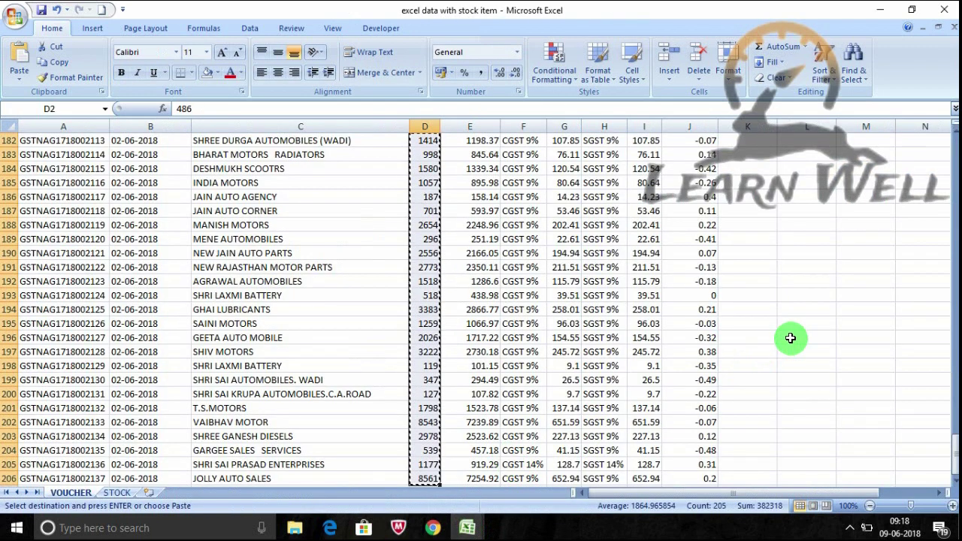
pyautogui.moveTo(952, 439); pyautogui.dragTo(952, 147)
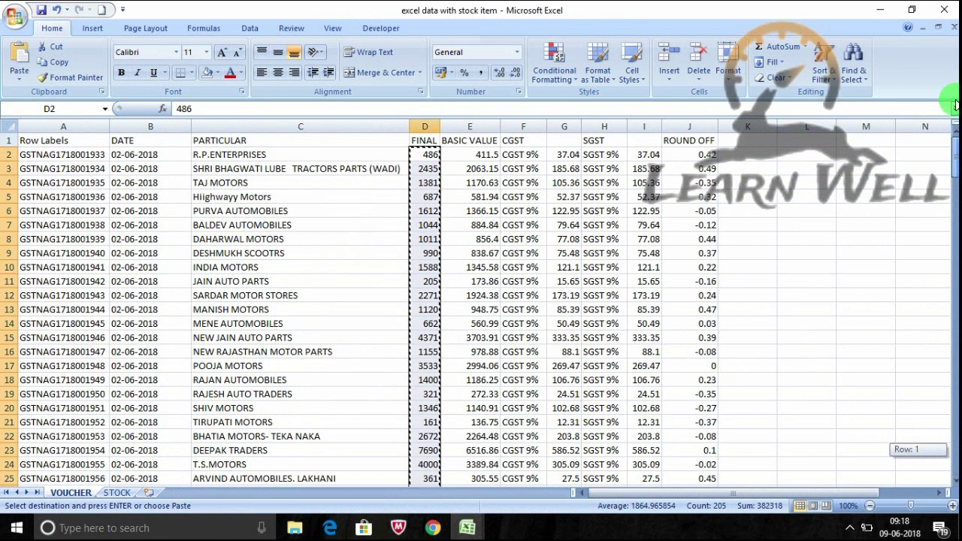
pyautogui.click(477, 150)
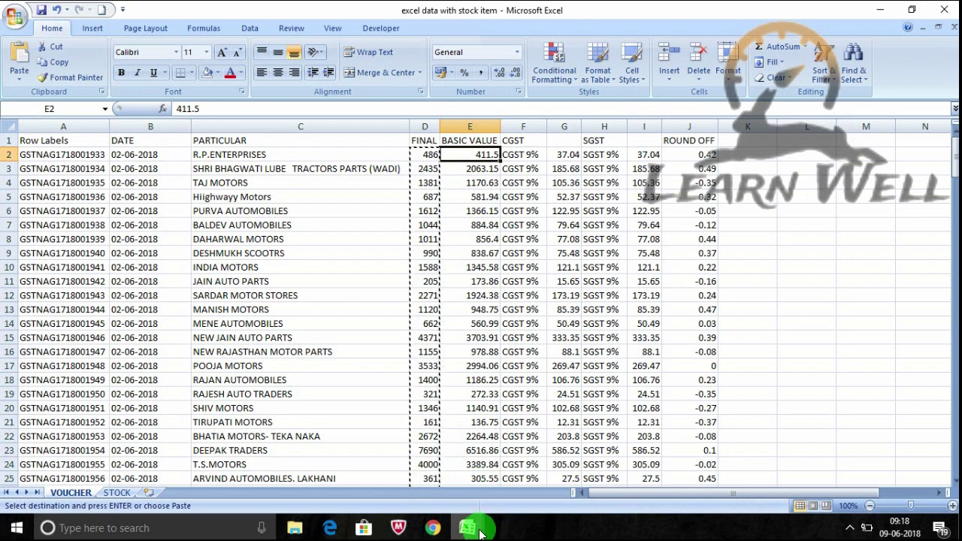
pyautogui.click(425, 485)
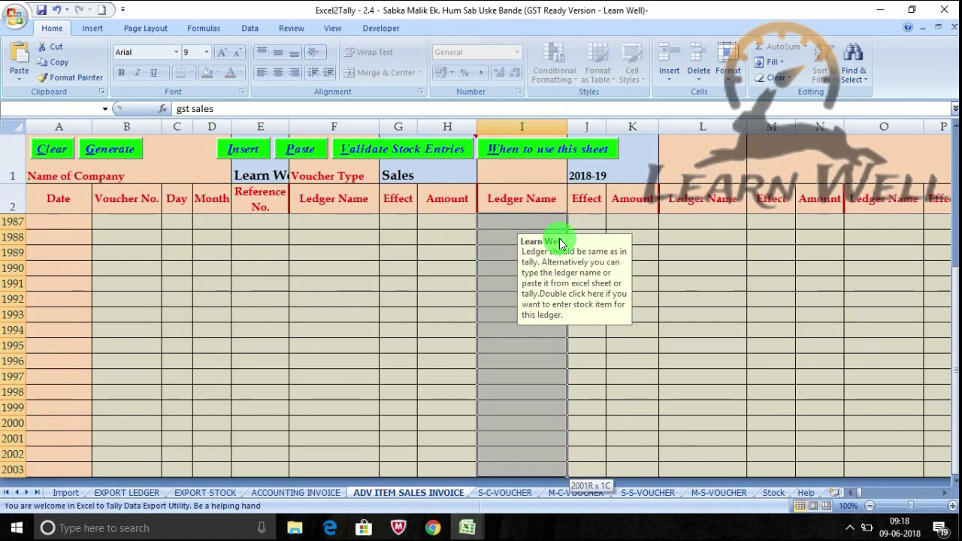
# Fill gst sales down the second Ledger Name column I from row 3 through row 207
pyautogui.hotkey('shift', 'Down')
pyautogui.hotkey('shift', 'Down')
pyautogui.hotkey('shift', 'Down')
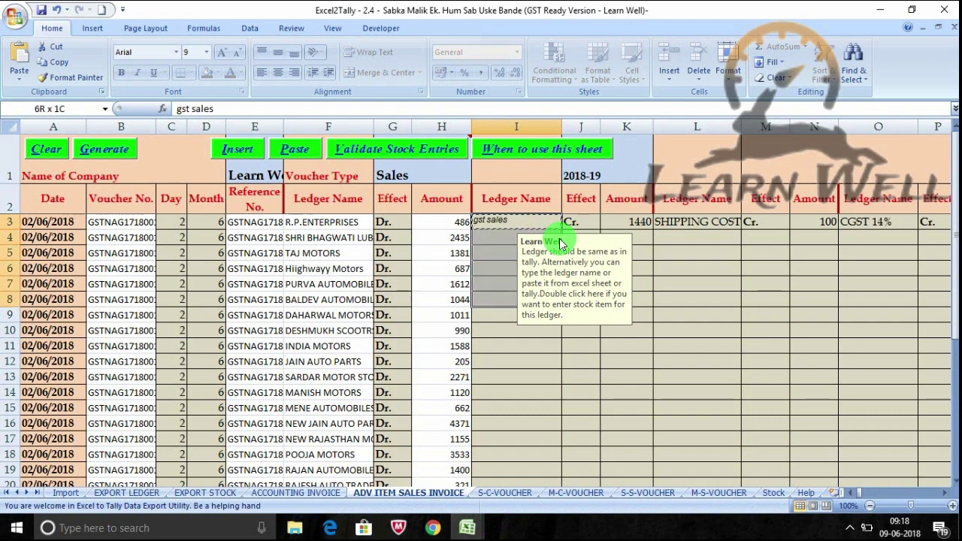
pyautogui.hotkey('shift', 'Down')
pyautogui.hotkey('shift', 'Down')
pyautogui.hotkey('shift', 'Down')
pyautogui.hotkey('shift', 'Down')
pyautogui.hotkey('shift', 'Down')
pyautogui.hotkey('shift', 'Down')
pyautogui.hotkey('shift', 'Down')
pyautogui.hotkey('shift', 'Down')
pyautogui.hotkey('shift', 'Down')
pyautogui.hotkey('shift', 'Down')
pyautogui.hotkey('shift', 'Down')
pyautogui.hotkey('shift', 'Down')
pyautogui.hotkey('shift', 'Down')
pyautogui.hotkey('shift', 'Down')
pyautogui.hotkey('shift', 'Down')
pyautogui.hotkey('shift', 'Down')
pyautogui.hotkey('shift', 'Down')
pyautogui.hotkey('shift', 'Down')
pyautogui.hotkey('shift', 'Down')
pyautogui.hotkey('shift', 'Down')
pyautogui.hotkey('shift', 'Down')
pyautogui.hotkey('shift', 'Down')
pyautogui.hotkey('shift', 'Down')
pyautogui.hotkey('shift', 'Down')
pyautogui.hotkey('shift', 'Down')
pyautogui.hotkey('shift', 'Down')
pyautogui.hotkey('shift', 'Down')
pyautogui.hotkey('shift', 'Down')
pyautogui.hotkey('shift', 'Down')
pyautogui.hotkey('shift', 'Down')
pyautogui.hotkey('shift', 'Down')
pyautogui.hotkey('shift', 'Down')
pyautogui.hotkey('shift', 'Down')
pyautogui.hotkey('shift', 'Down')
pyautogui.hotkey('shift', 'Down')
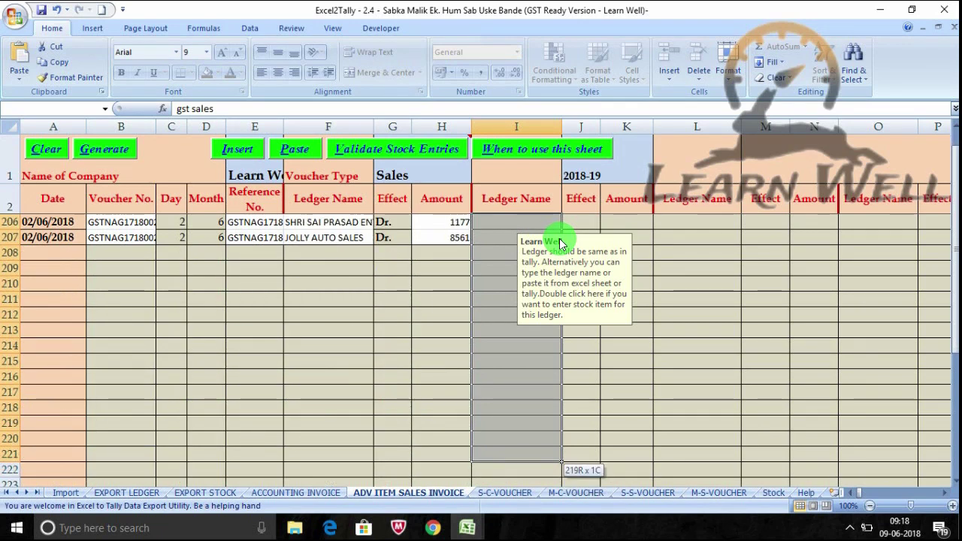
pyautogui.hotkey('shift', 'Up')
pyautogui.hotkey('shift', 'Up')
pyautogui.hotkey('shift', 'Up')
pyautogui.hotkey('shift', 'Up')
pyautogui.hotkey('shift', 'Up')
pyautogui.hotkey('shift', 'Up')
pyautogui.hotkey('ctrl', 'd')
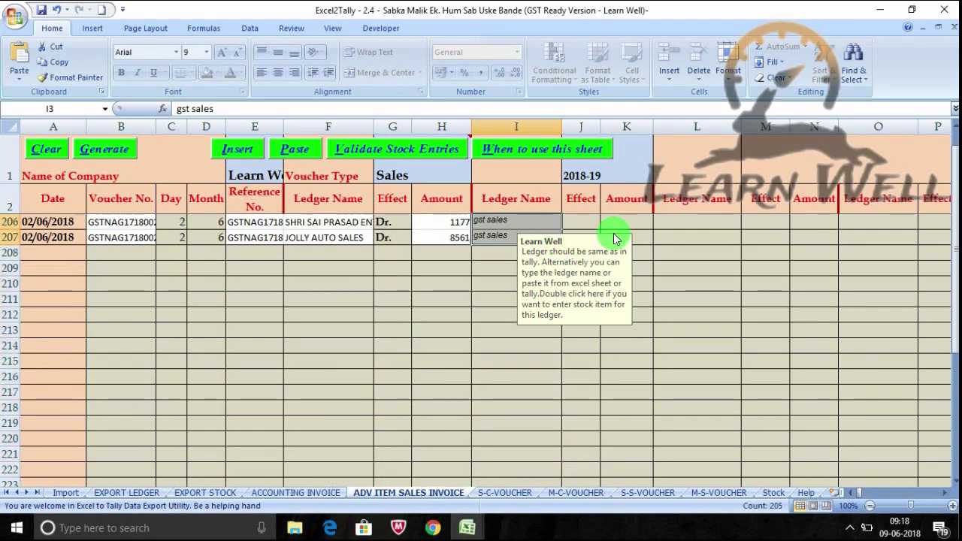
pyautogui.moveTo(955, 293); pyautogui.dragTo(954, 131)
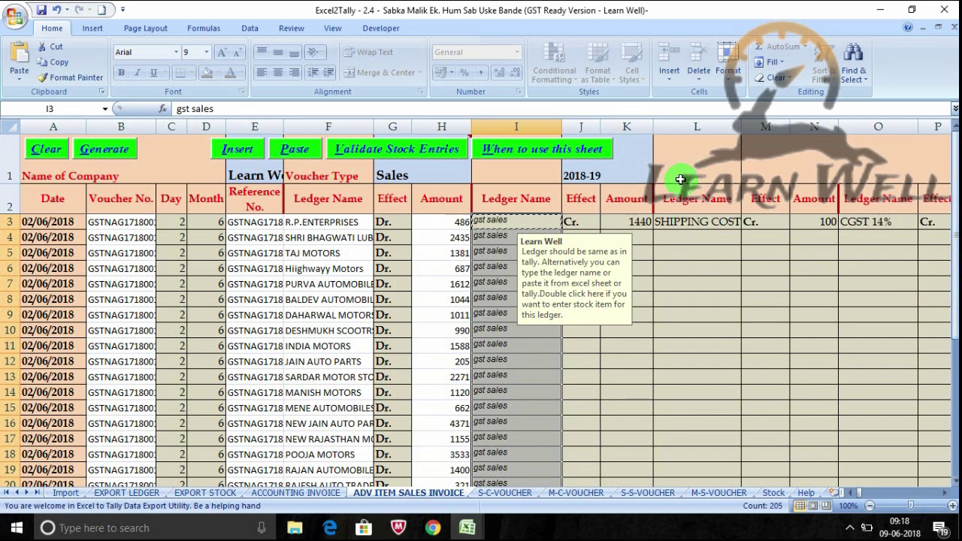
pyautogui.click(598, 225)
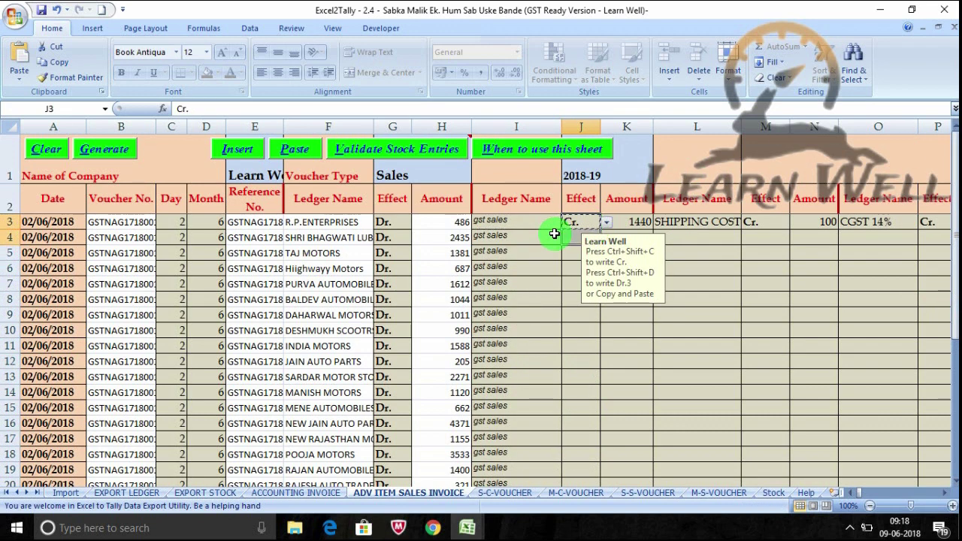
# Fill Cr. into Effect columns J, M and P from row 3 through row 207
pyautogui.hotkey('shift', 'Down')
pyautogui.hotkey('shift', 'Down')
pyautogui.hotkey('shift', 'Down')
pyautogui.hotkey('shift', 'Down')
pyautogui.hotkey('shift', 'Down')
pyautogui.hotkey('shift', 'Down')
pyautogui.hotkey('shift', 'Down')
pyautogui.hotkey('shift', 'Down')
pyautogui.hotkey('shift', 'Down')
pyautogui.hotkey('shift', 'Down')
pyautogui.hotkey('shift', 'Down')
pyautogui.hotkey('shift', 'Down')
pyautogui.hotkey('shift', 'Down')
pyautogui.hotkey('shift', 'Down')
pyautogui.hotkey('shift', 'Down')
pyautogui.hotkey('shift', 'Down')
pyautogui.hotkey('shift', 'Down')
pyautogui.hotkey('shift', 'Down')
pyautogui.hotkey('shift', 'Down')
pyautogui.hotkey('shift', 'Down')
pyautogui.hotkey('shift', 'Down')
pyautogui.hotkey('shift', 'Down')
pyautogui.hotkey('shift', 'Down')
pyautogui.hotkey('shift', 'Down')
pyautogui.hotkey('shift', 'Down')
pyautogui.hotkey('shift', 'Down')
pyautogui.hotkey('shift', 'Down')
pyautogui.hotkey('shift', 'Down')
pyautogui.hotkey('shift', 'Down')
pyautogui.hotkey('shift', 'Down')
pyautogui.hotkey('shift', 'Down')
pyautogui.hotkey('shift', 'Down')
pyautogui.hotkey('shift', 'Down')
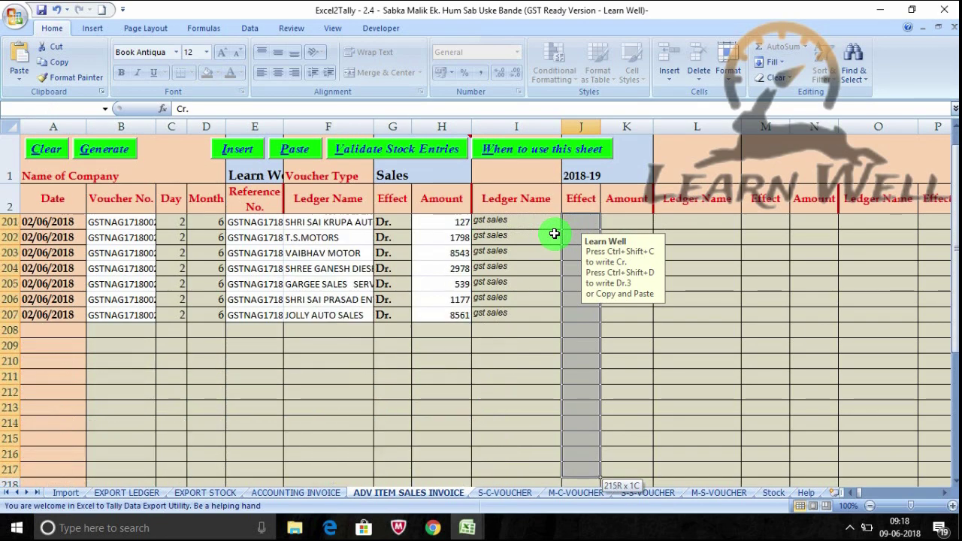
pyautogui.hotkey('shift', 'Down')
pyautogui.hotkey('shift', 'Down')
pyautogui.hotkey('shift', 'Down')
pyautogui.hotkey('shift', 'Up')
pyautogui.hotkey('shift', 'Up')
pyautogui.hotkey('shift', 'Up')
pyautogui.hotkey('shift', 'Up')
pyautogui.hotkey('shift', 'Up')
pyautogui.hotkey('shift', 'Up')
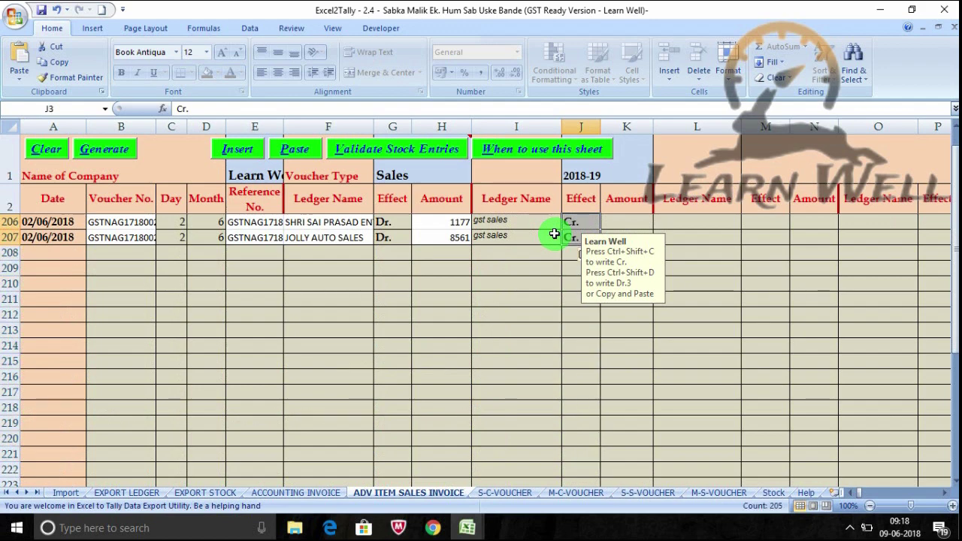
pyautogui.press('Right')
pyautogui.press('Right')
pyautogui.press('Right')
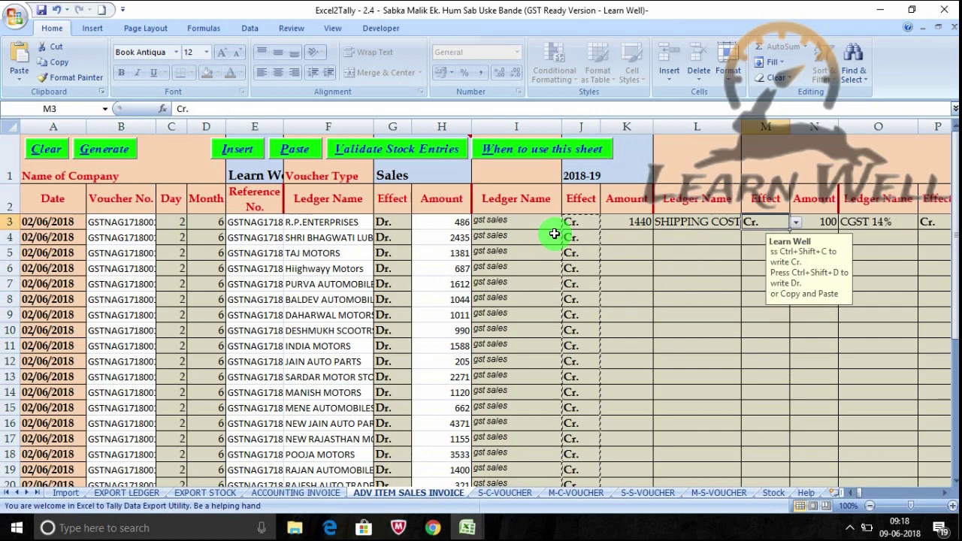
pyautogui.press('Right')
pyautogui.press('Right')
pyautogui.press('Right')
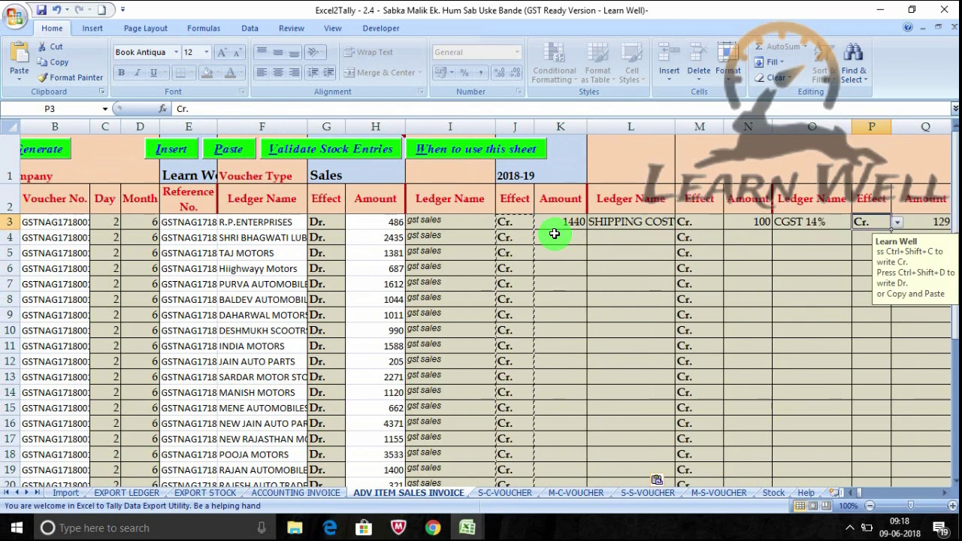
pyautogui.hotkey('ctrl', 'v')
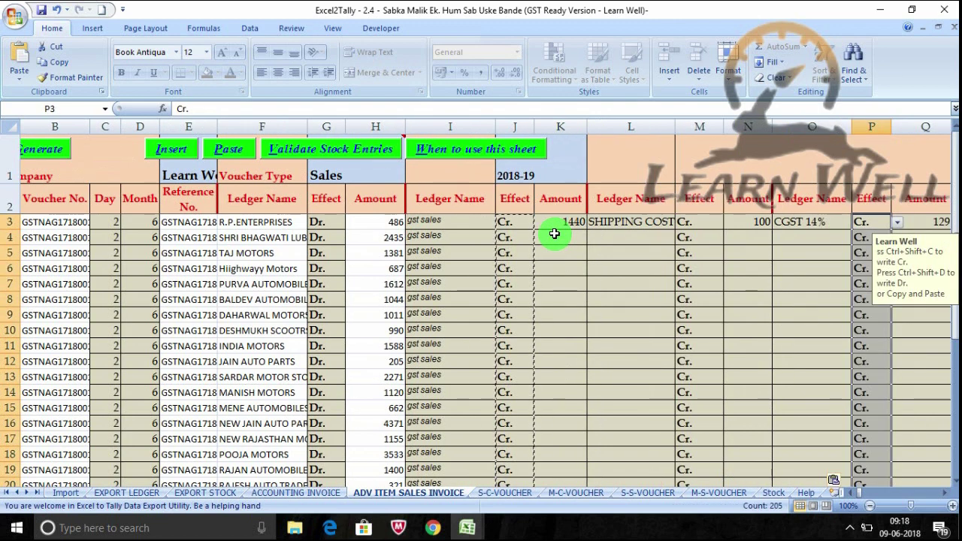
pyautogui.press('Left')
pyautogui.press('Left')
pyautogui.press('Left')
pyautogui.press('Left')
pyautogui.press('Left')
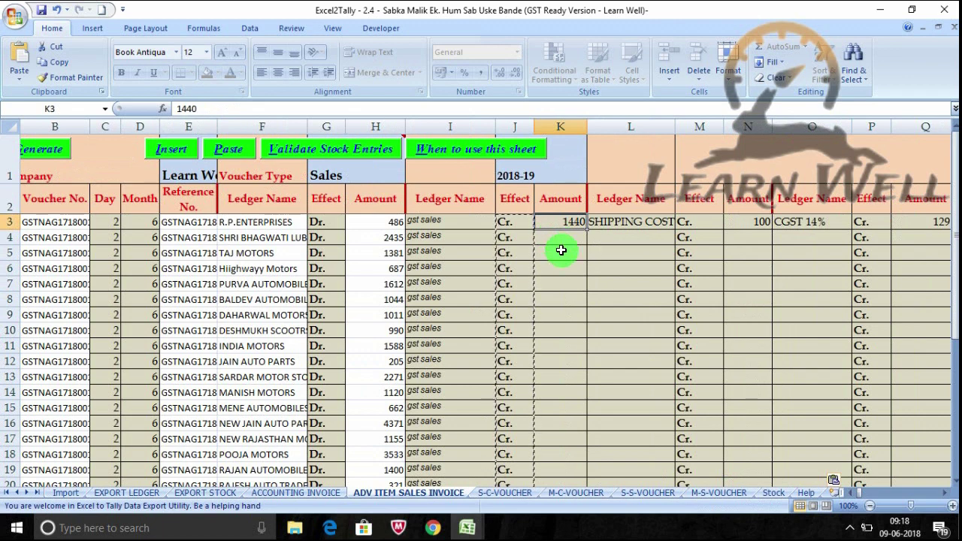
# Paste each voucher's BASIC VALUE, starting 411.5 and 2063.15, into gst sales Amount column K
pyautogui.click(466, 528)
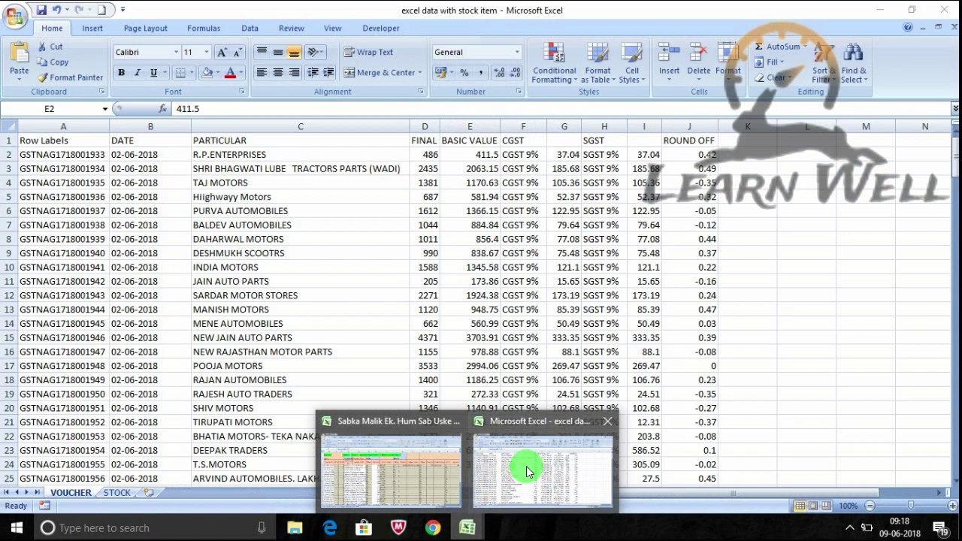
pyautogui.click(527, 467)
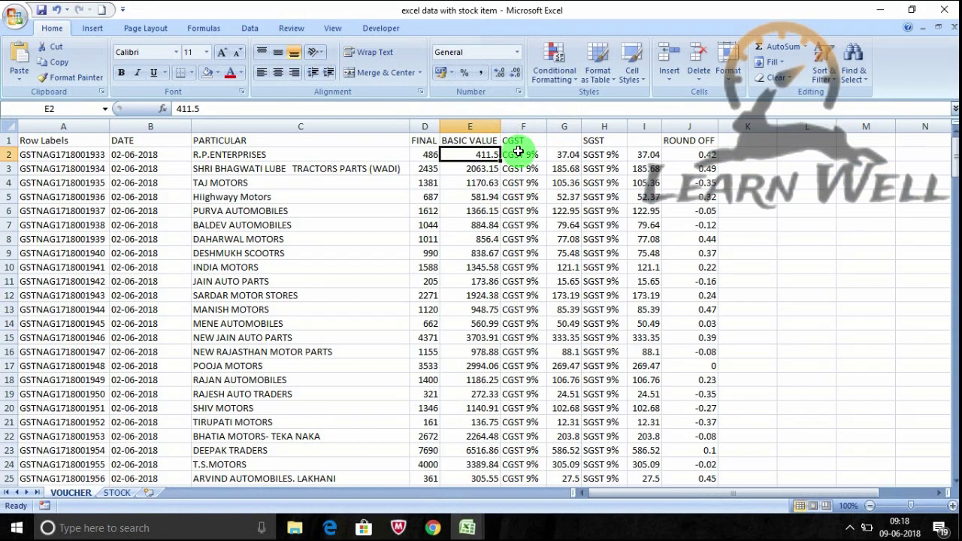
pyautogui.hotkey('ctrl', 'shift', 'Down')
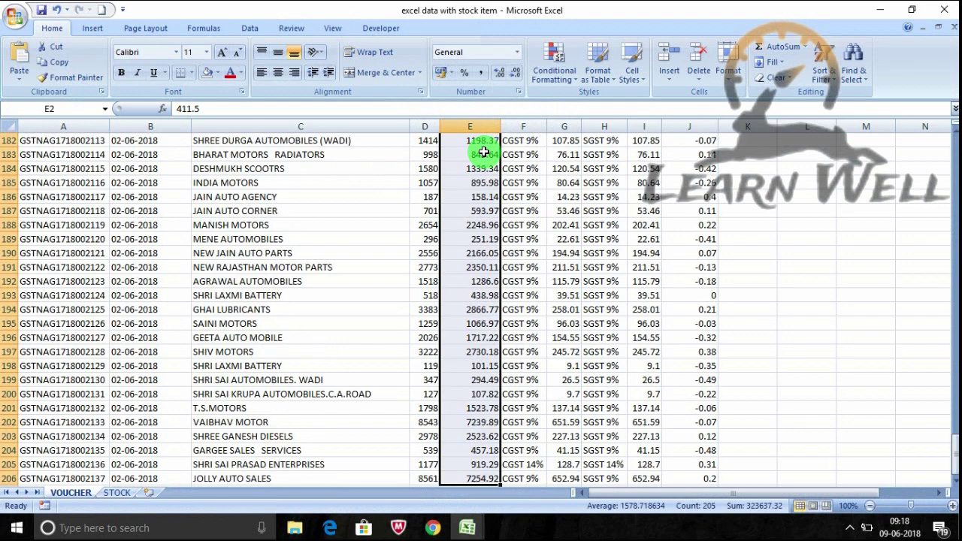
pyautogui.hotkey('ctrl', 'c')
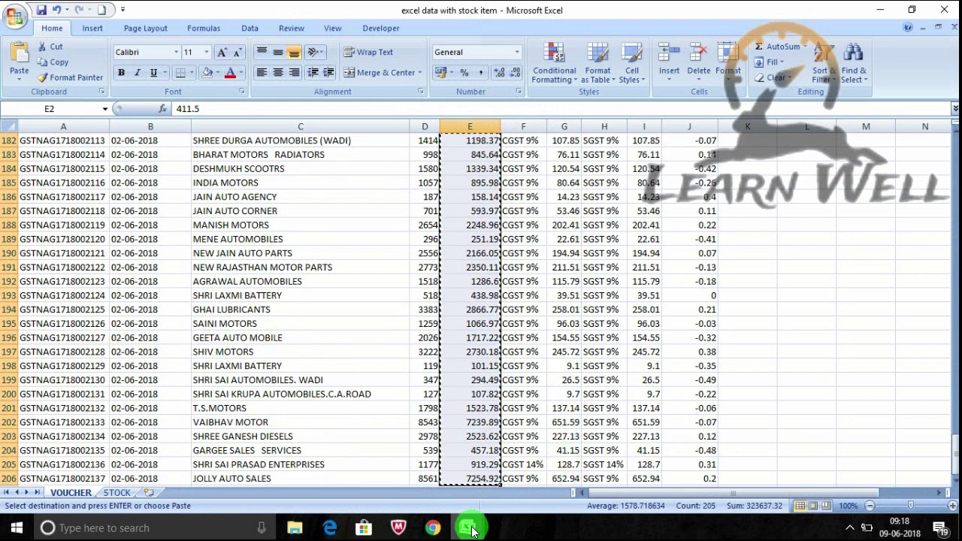
pyautogui.click(440, 474)
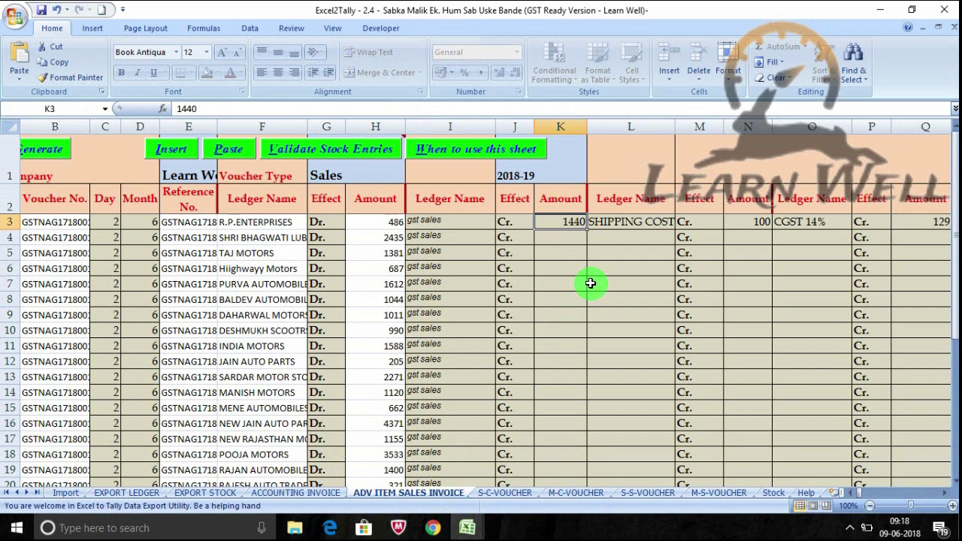
pyautogui.hotkey('ctrl', 'v')
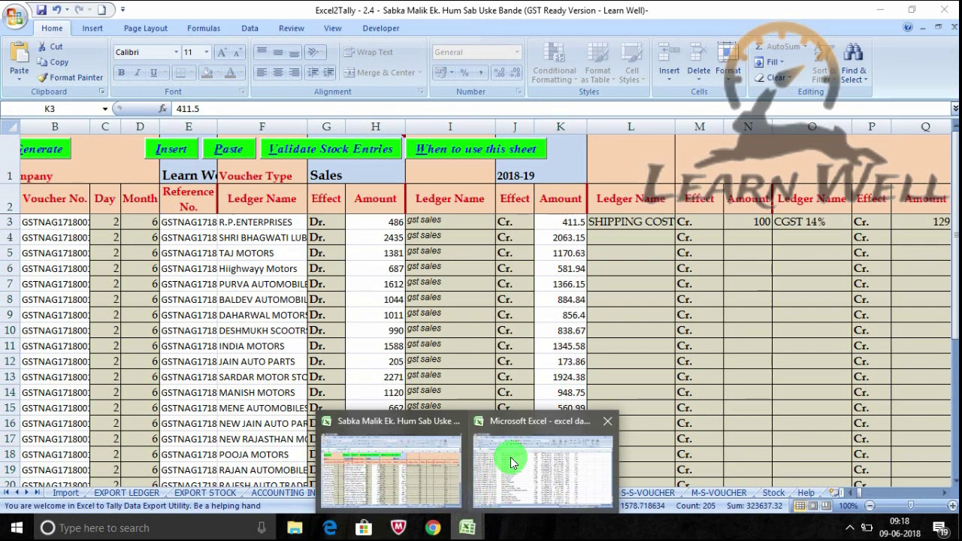
# Copy the CGST entries F2:F206 from the stock-item workbook and select L3 in Excel2Tally
pyautogui.moveTo(467, 528)
pyautogui.click(511, 457)
pyautogui.click(510, 457)
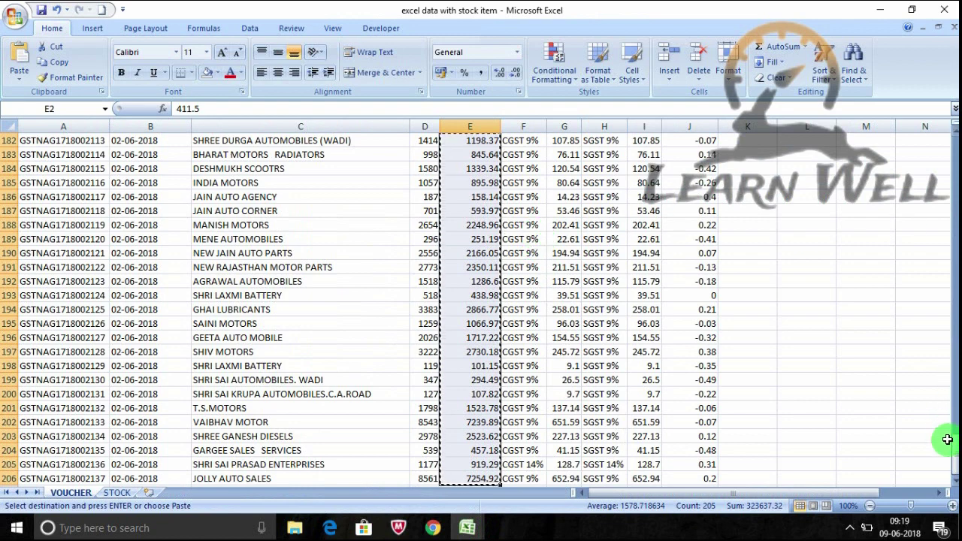
pyautogui.scroll(20, 932, 443)
pyautogui.scroll(3, 752, 301)
pyautogui.click(540, 154)
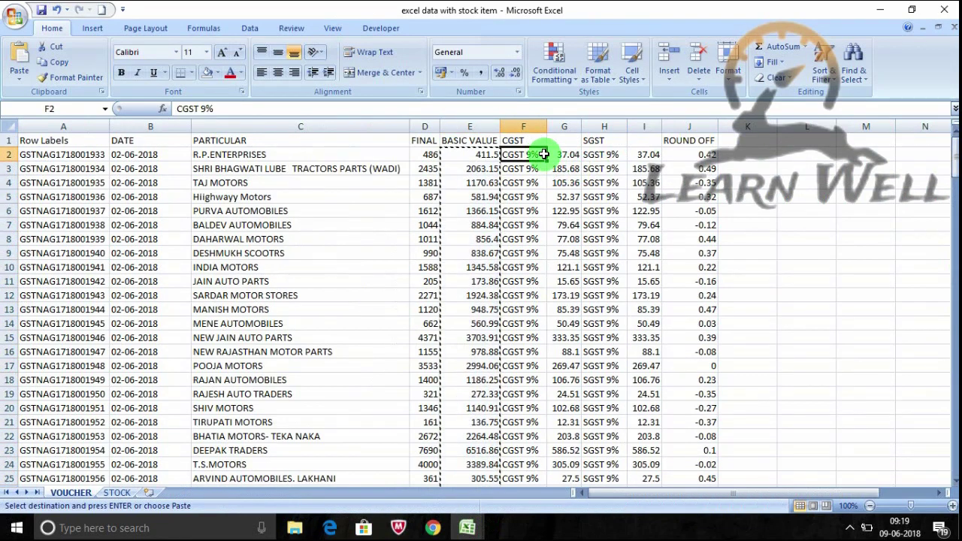
pyautogui.hotkey('ctrl', 'shift', 'Down')
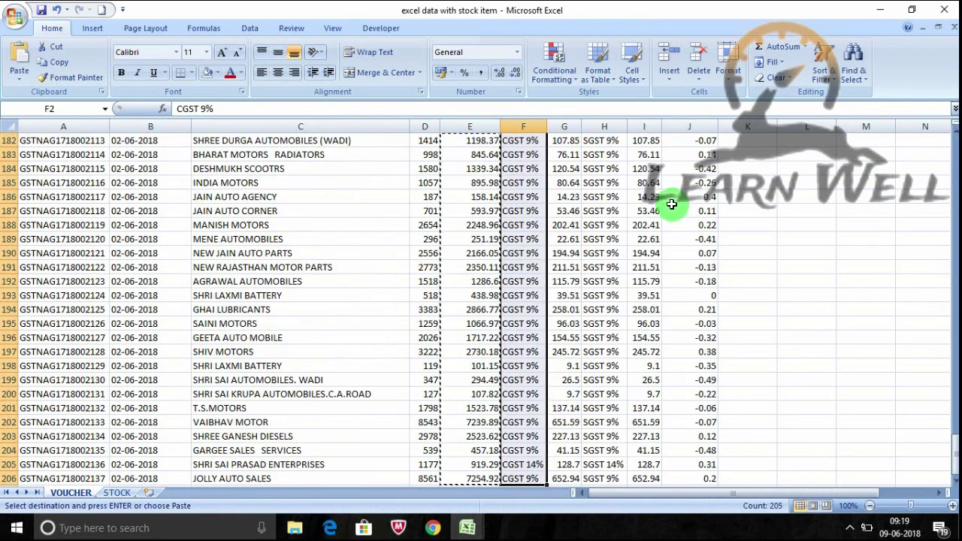
pyautogui.hotkey('ctrl', 'c')
pyautogui.click(443, 466)
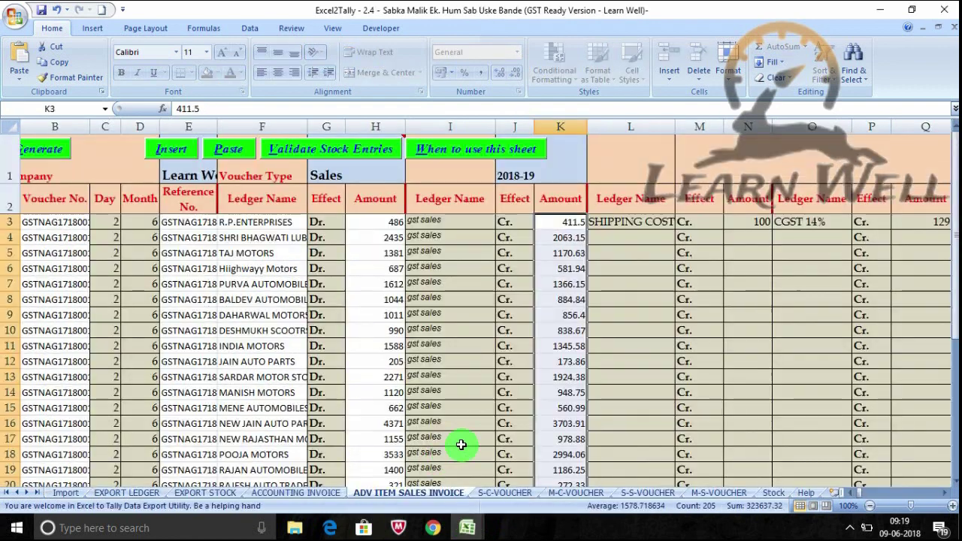
pyautogui.click(656, 223)
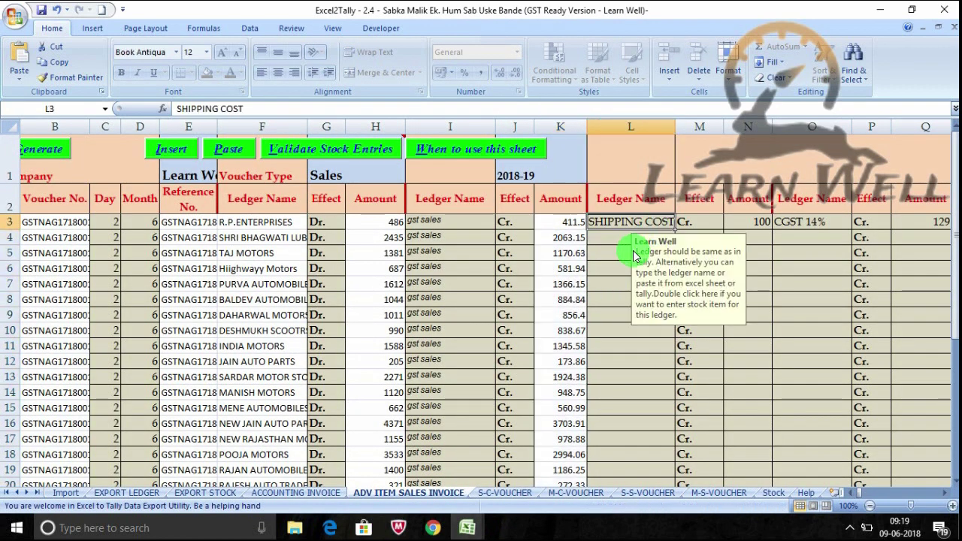
# Paste CGST 9% down the tax Ledger Name column starting at L3
pyautogui.hotkey('ctrl', 'v')
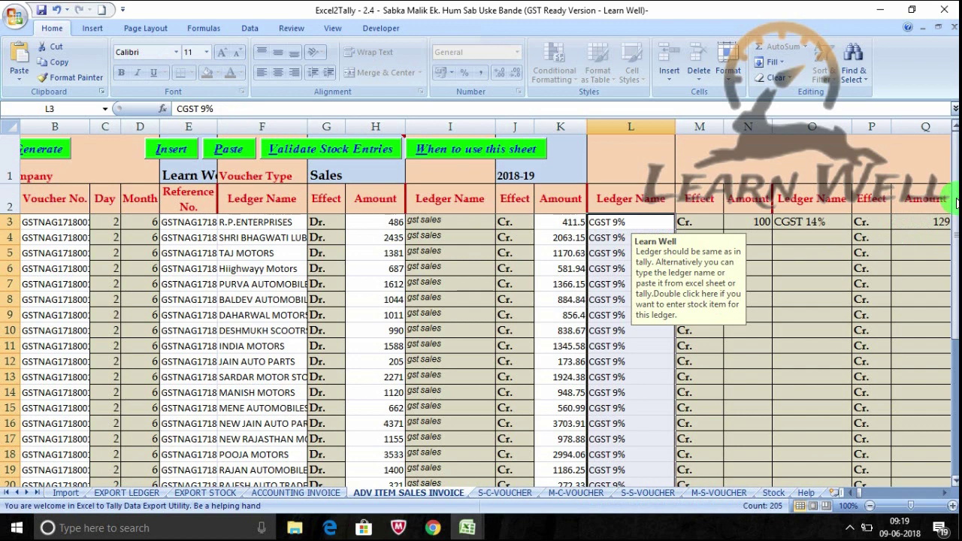
pyautogui.moveTo(956, 203); pyautogui.dragTo(955, 198)
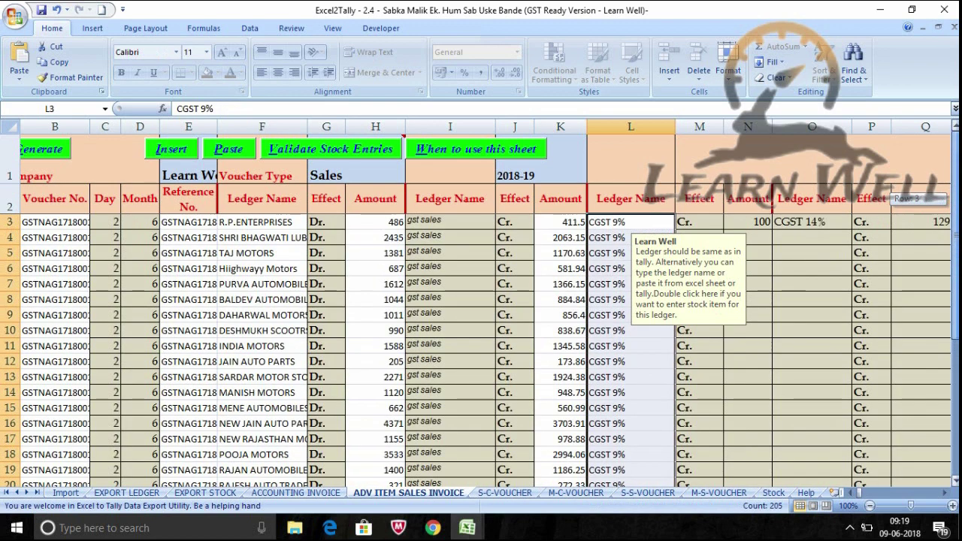
pyautogui.click(743, 221)
pyautogui.moveTo(466, 528)
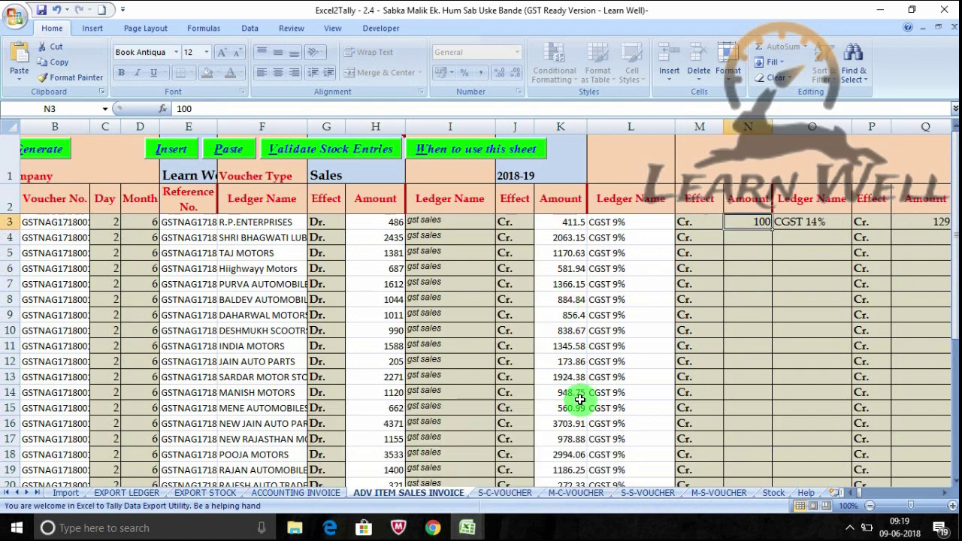
# Copy the CGST amounts G2:G206 from the data workbook into both Amount columns N3 and Q3
pyautogui.click(556, 462)
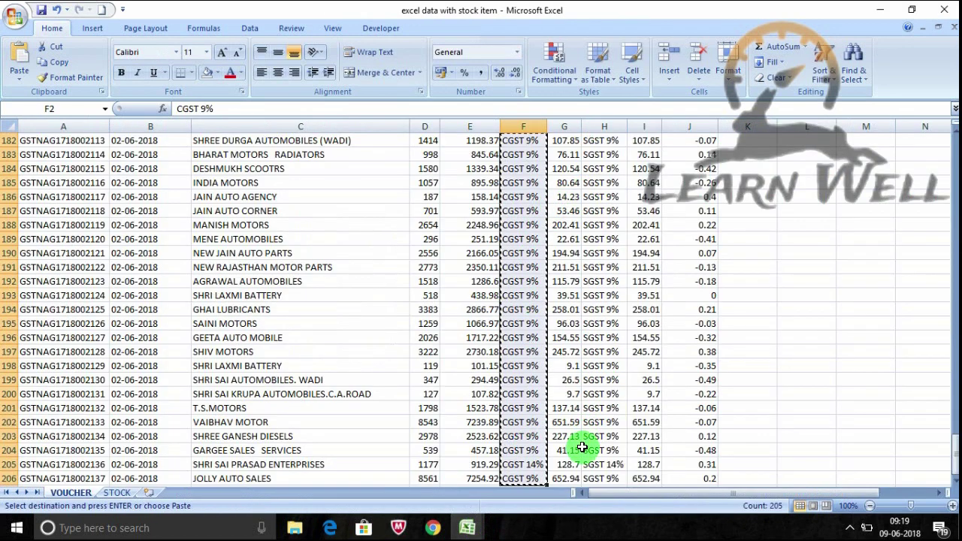
pyautogui.click(563, 478)
pyautogui.scroll(-2, 675, 387)
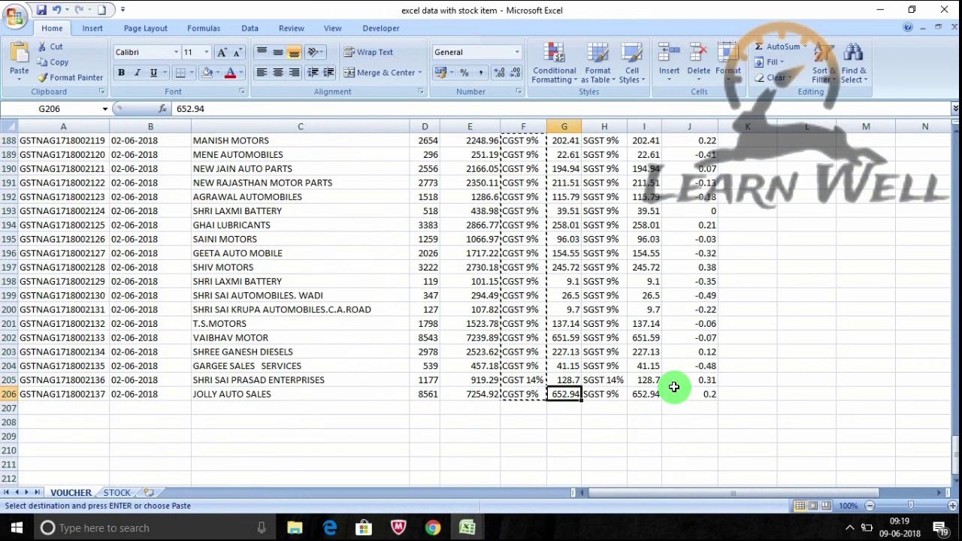
pyautogui.hotkey('ctrl', 'shift', 'Up')
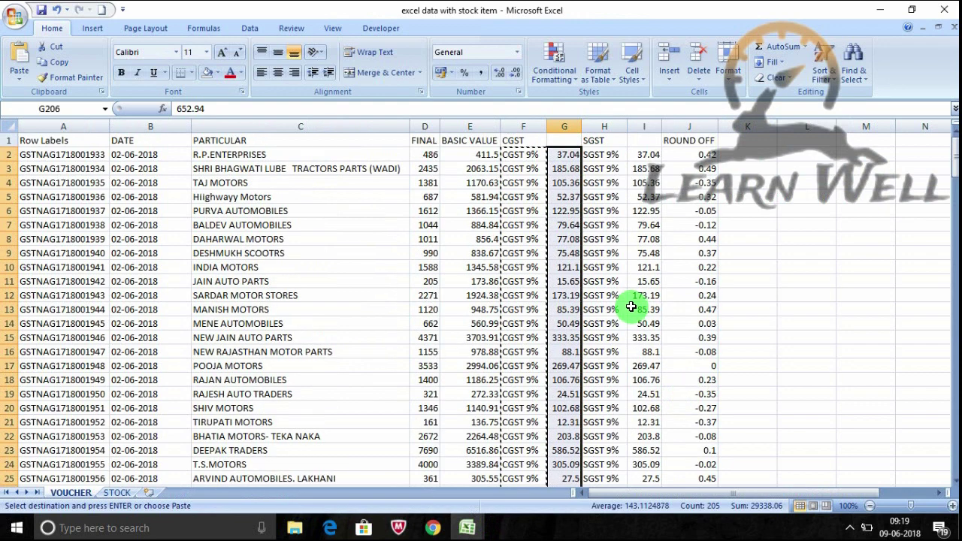
pyautogui.hotkey('ctrl', 'c')
pyautogui.click(467, 527)
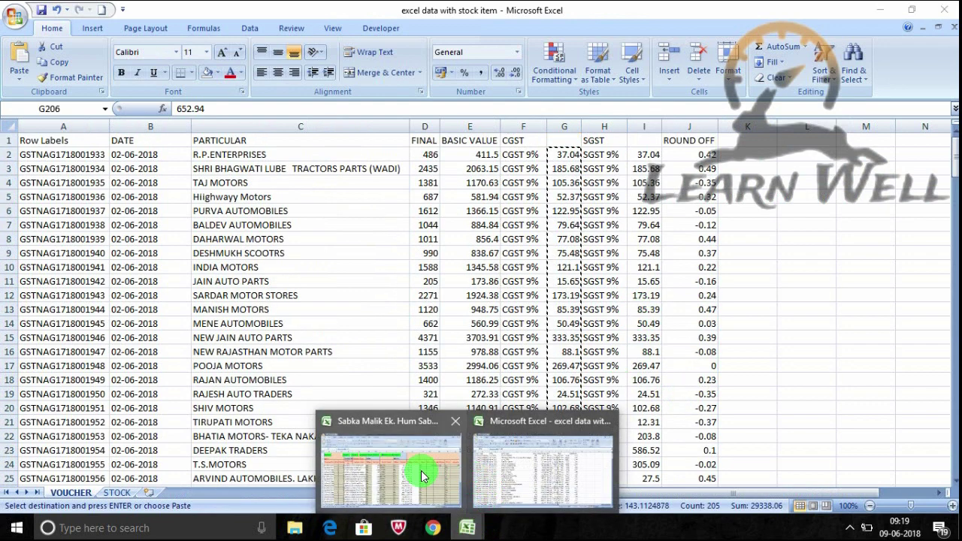
pyautogui.click(423, 476)
pyautogui.hotkey('ctrl', 'v')
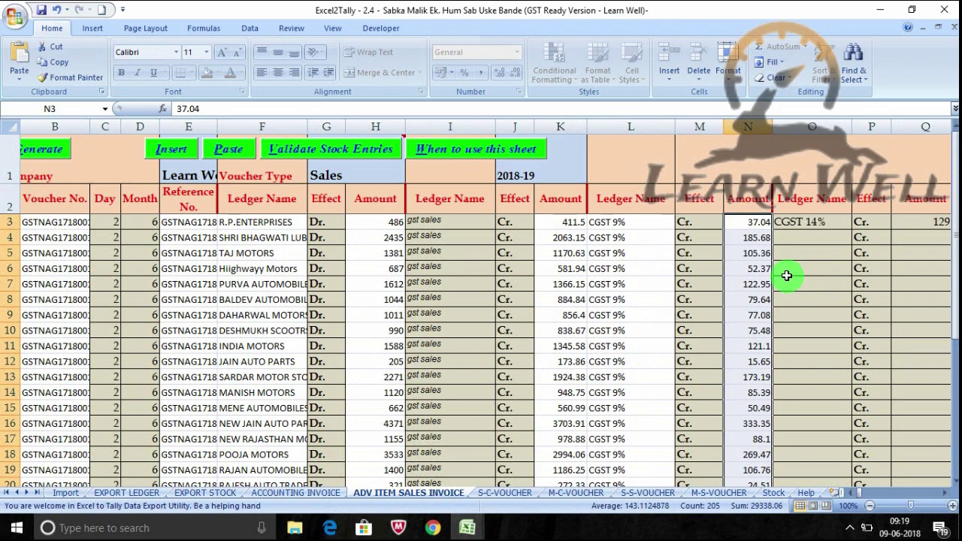
pyautogui.press('Right')
pyautogui.press('Right')
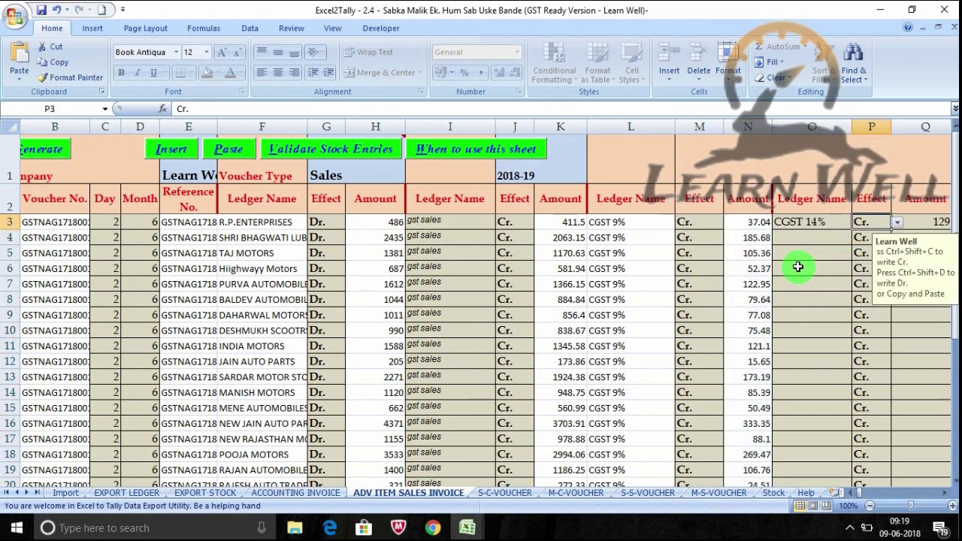
pyautogui.press('Right')
pyautogui.hotkey('ctrl', 'v')
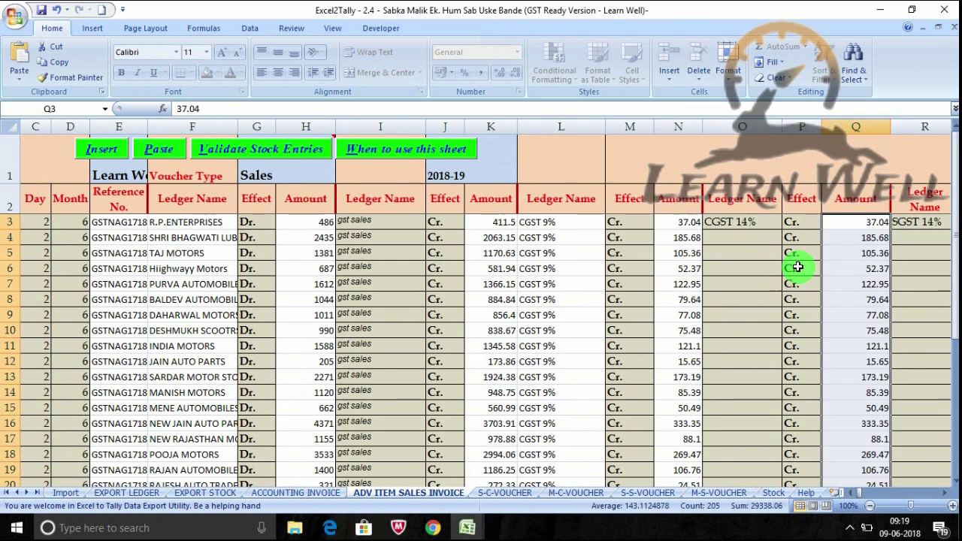
pyautogui.click(748, 222)
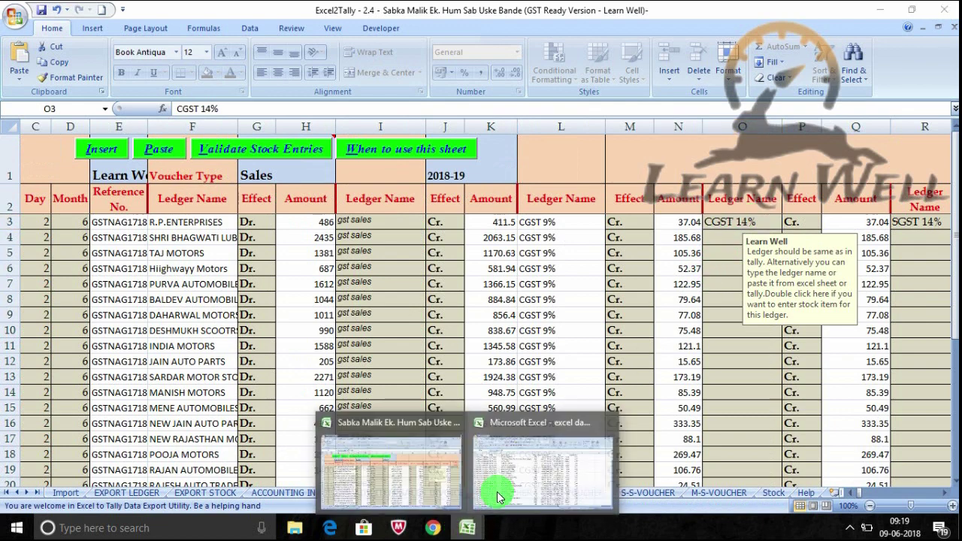
# Copy the SGST ledger names H2:H206 from the data workbook into column O from O3
pyautogui.moveTo(467, 529)
pyautogui.click(511, 500)
pyautogui.click(616, 154)
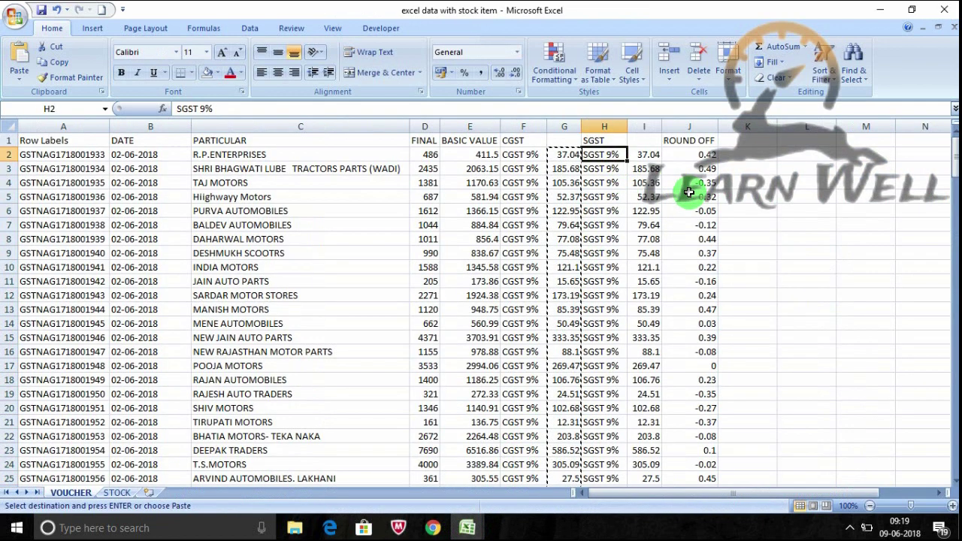
pyautogui.hotkey('ctrl', 'shift', 'Down')
pyautogui.hotkey('ctrl', 'c')
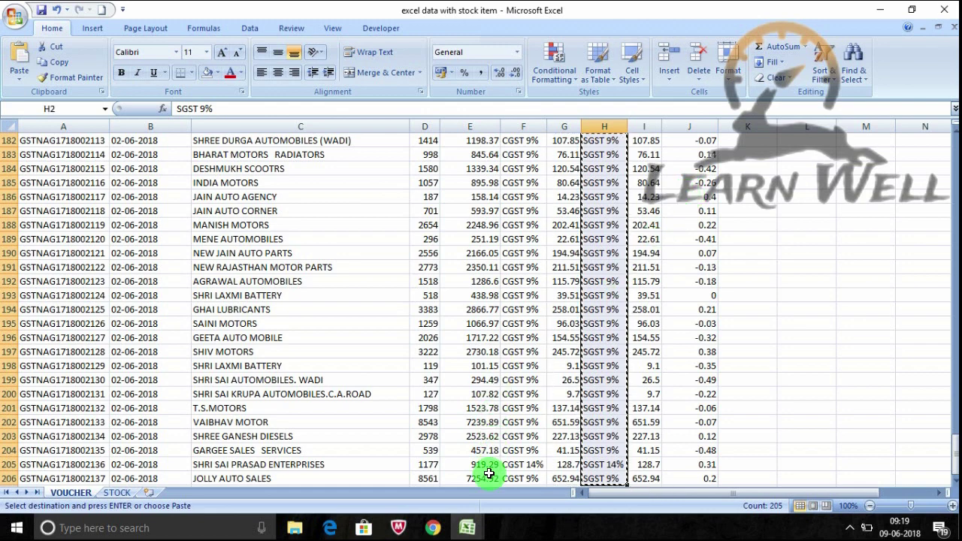
pyautogui.click(467, 528)
pyautogui.click(412, 452)
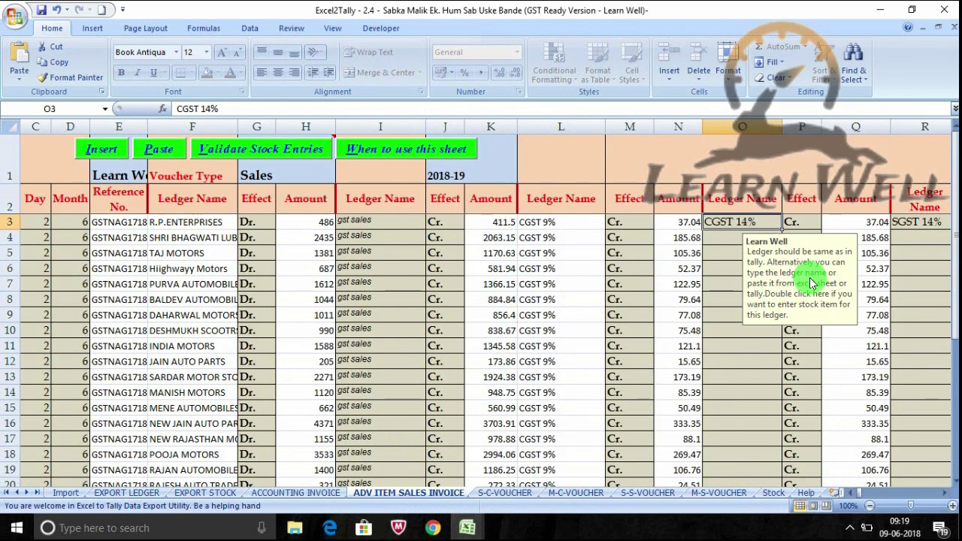
pyautogui.hotkey('ctrl', 'v')
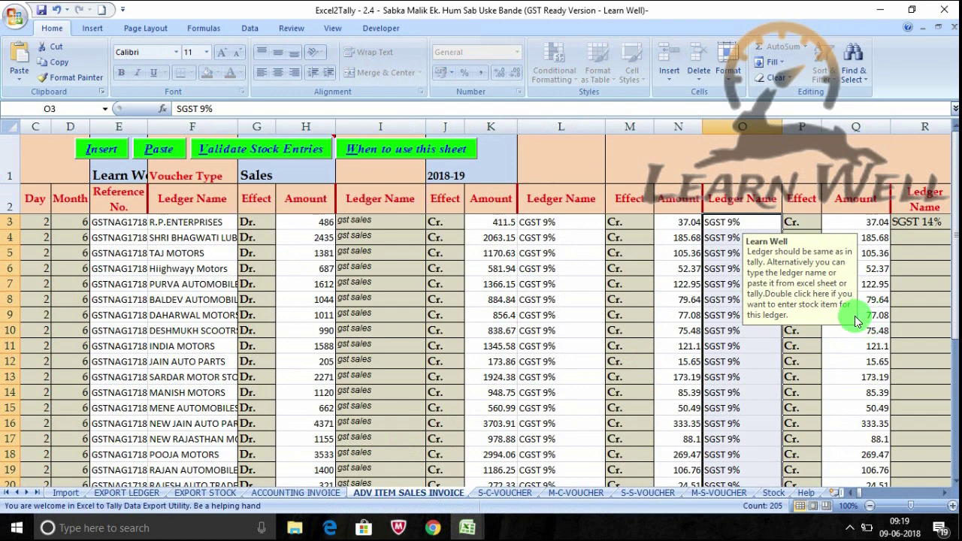
# Select the old SGST 14% and ROUND OFF entries along row 3 from R3
pyautogui.press('Right')
pyautogui.press('Right')
pyautogui.press('Right')
pyautogui.press('Right')
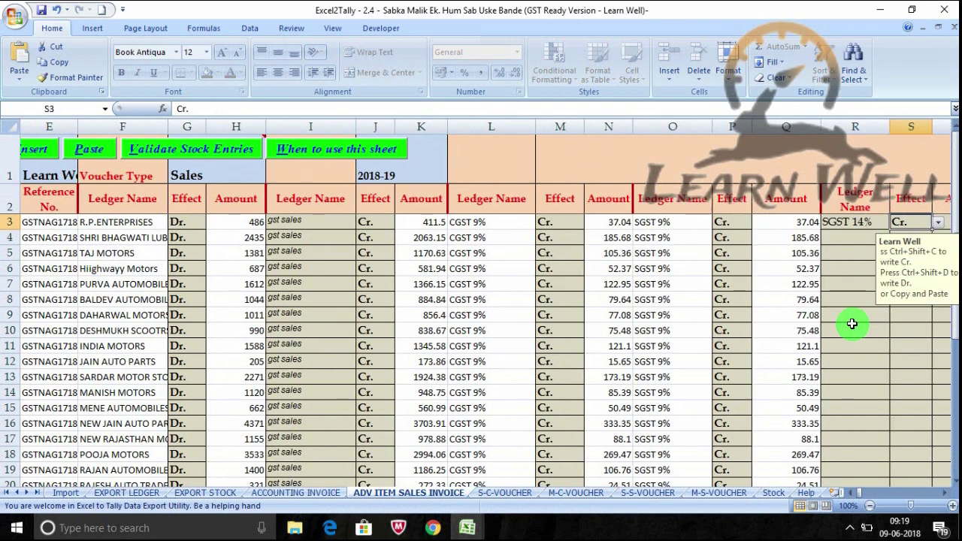
pyautogui.press('Right')
pyautogui.press('Right')
pyautogui.press('Right')
pyautogui.press('Left')
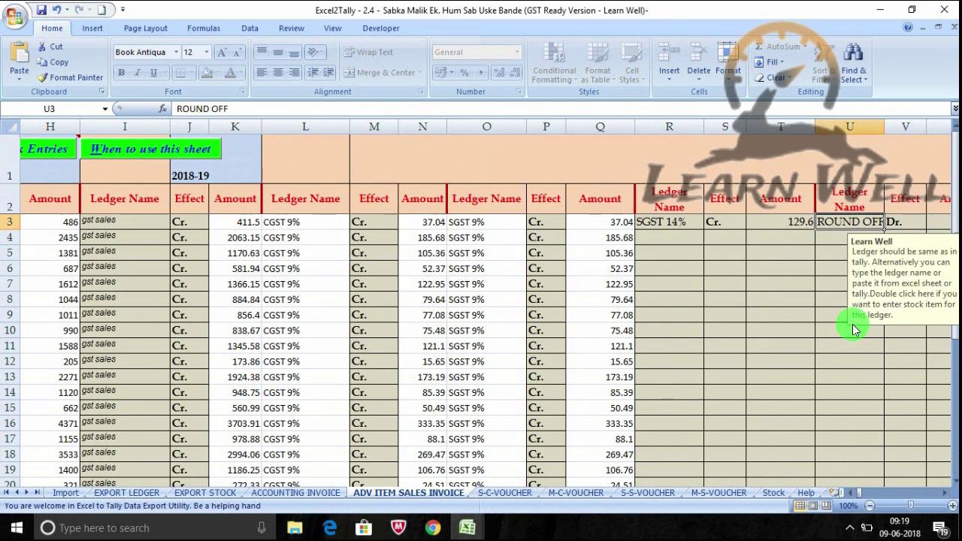
pyautogui.press('Left')
pyautogui.press('Left')
pyautogui.press('Left')
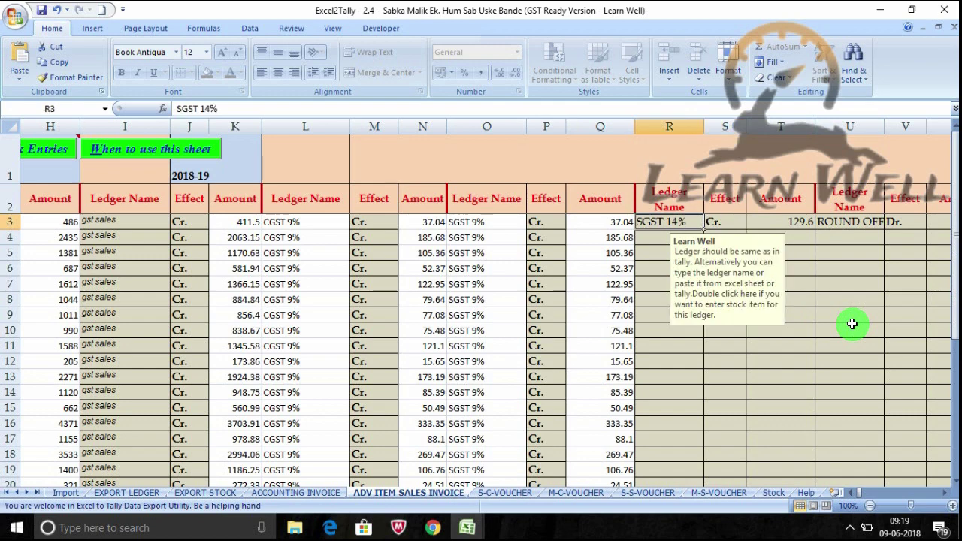
pyautogui.hotkey('shift', 'Right')
pyautogui.hotkey('shift', 'Right')
pyautogui.hotkey('shift', 'Right')
pyautogui.hotkey('shift', 'Right')
pyautogui.hotkey('shift', 'Right')
pyautogui.hotkey('shift', 'Right')
pyautogui.hotkey('shift', 'Right')
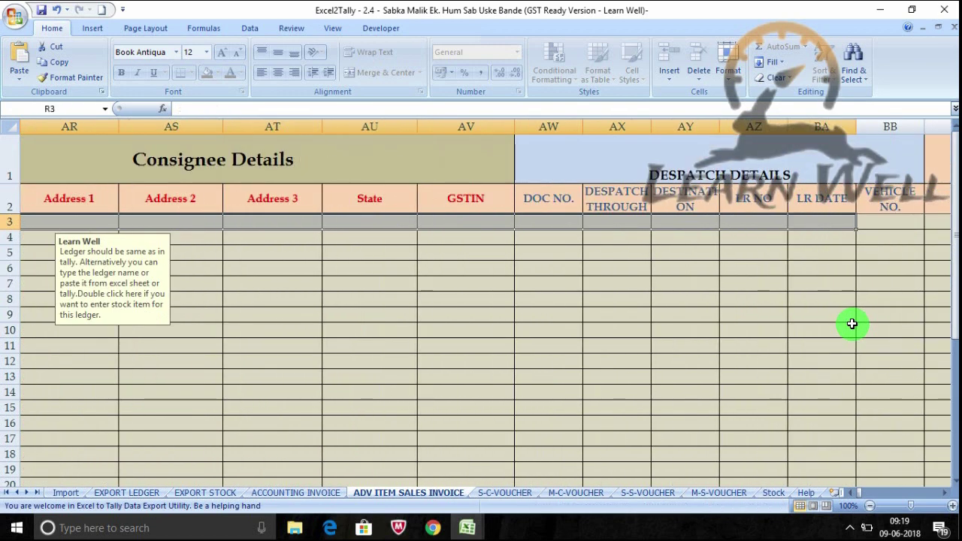
# Enter ROUND OFF in Ledger Name cell R3
pyautogui.press('Left')
pyautogui.press('Left')
pyautogui.press('Left')
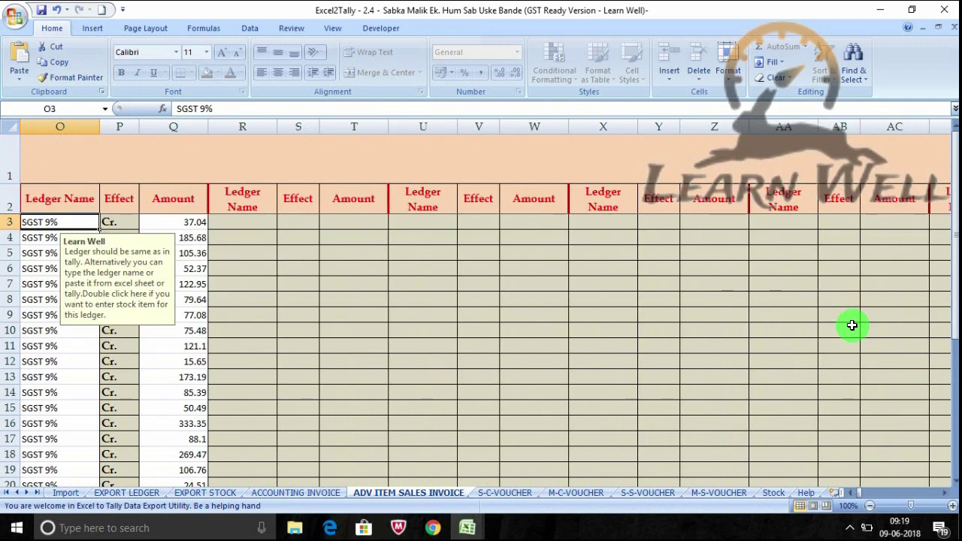
pyautogui.click(854, 493)
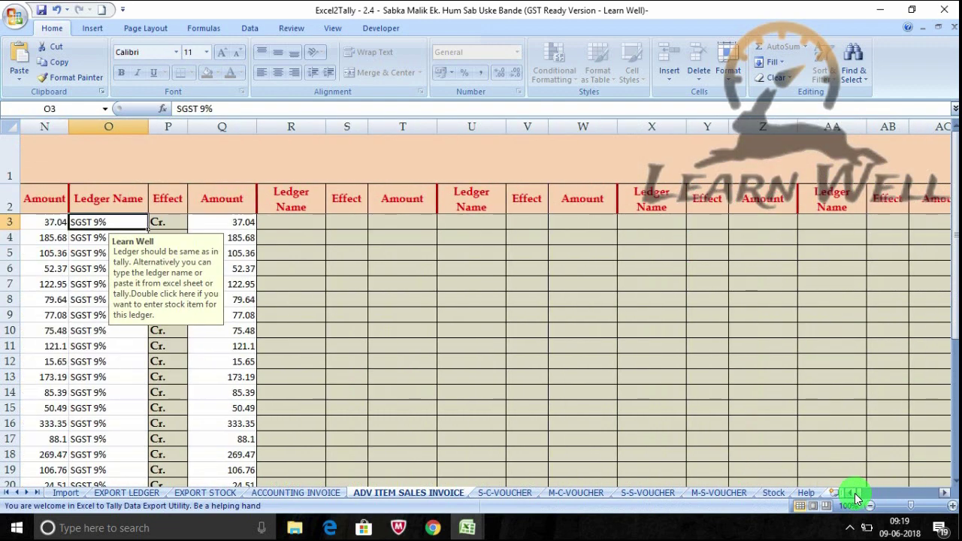
pyautogui.click(854, 493)
pyautogui.click(353, 223)
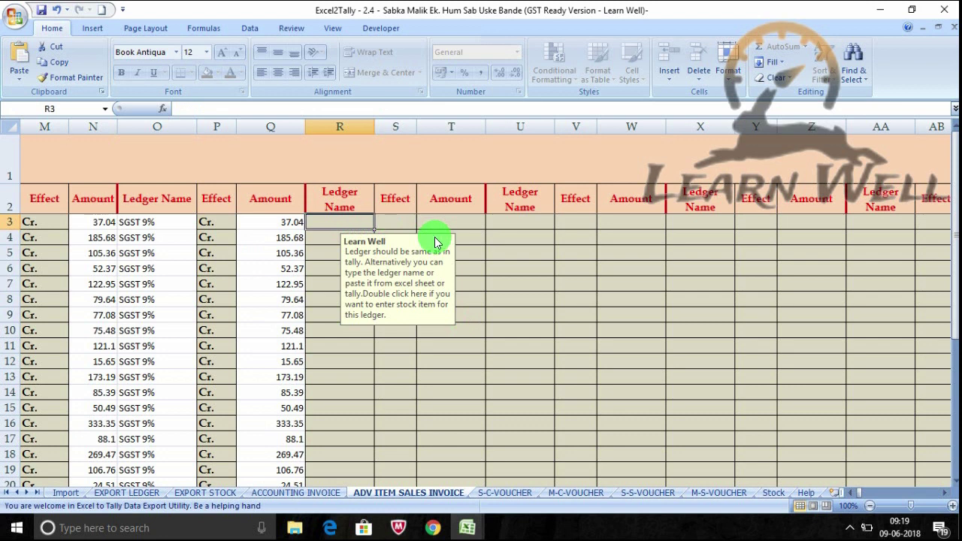
pyautogui.write('ROUND')
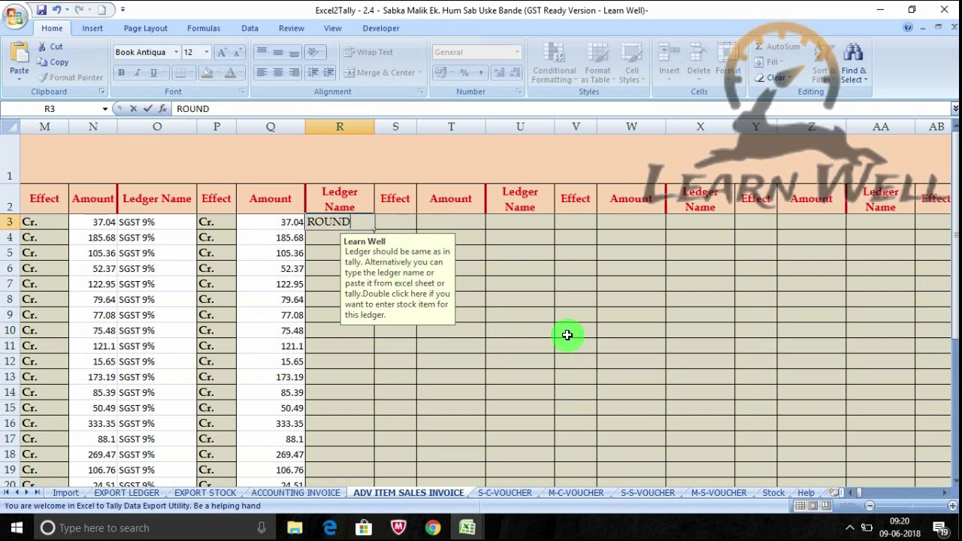
pyautogui.write(' OFF')
pyautogui.press('Tab')
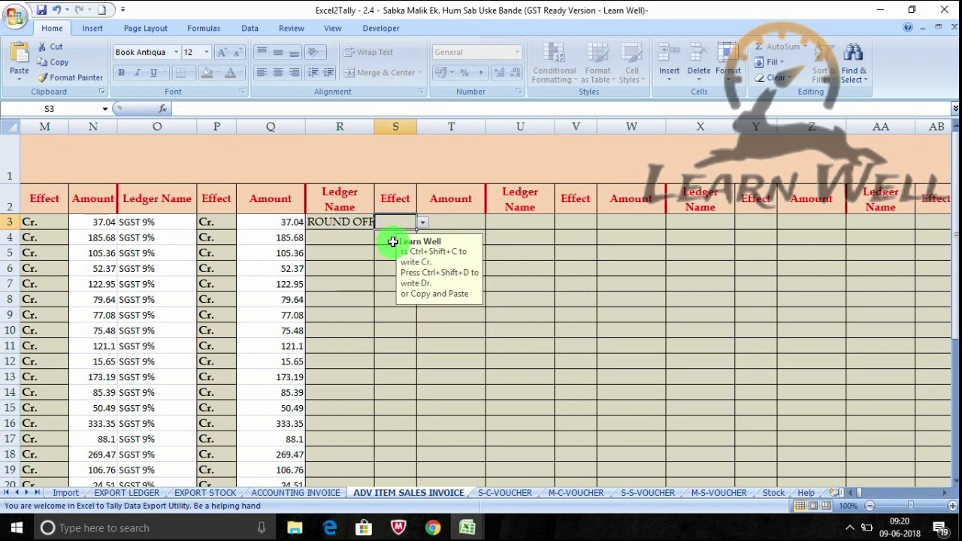
# Fill ROUND OFF down column R on every invoice row through row 207
pyautogui.click(348, 217)
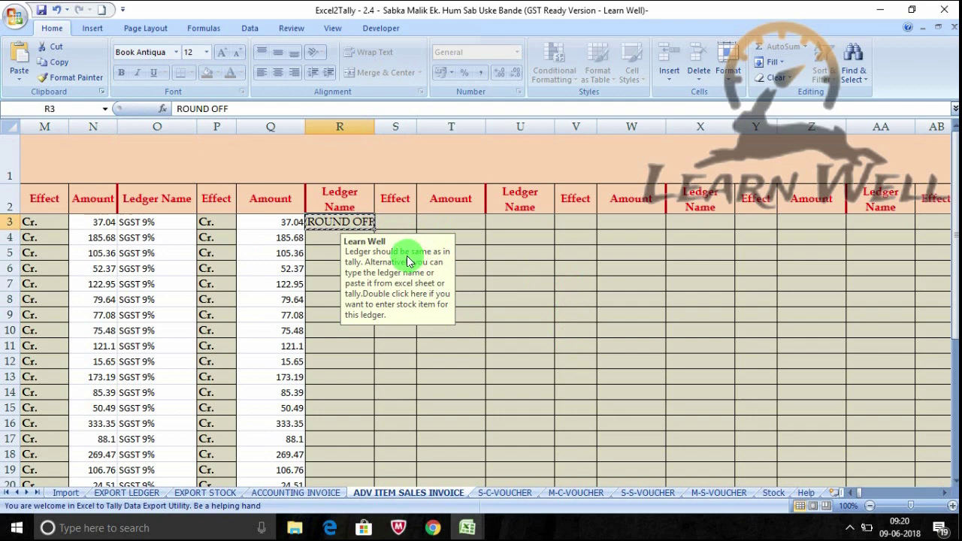
pyautogui.hotkey('ctrl', 'shift', 'Down')
pyautogui.hotkey('ctrl', 'v')
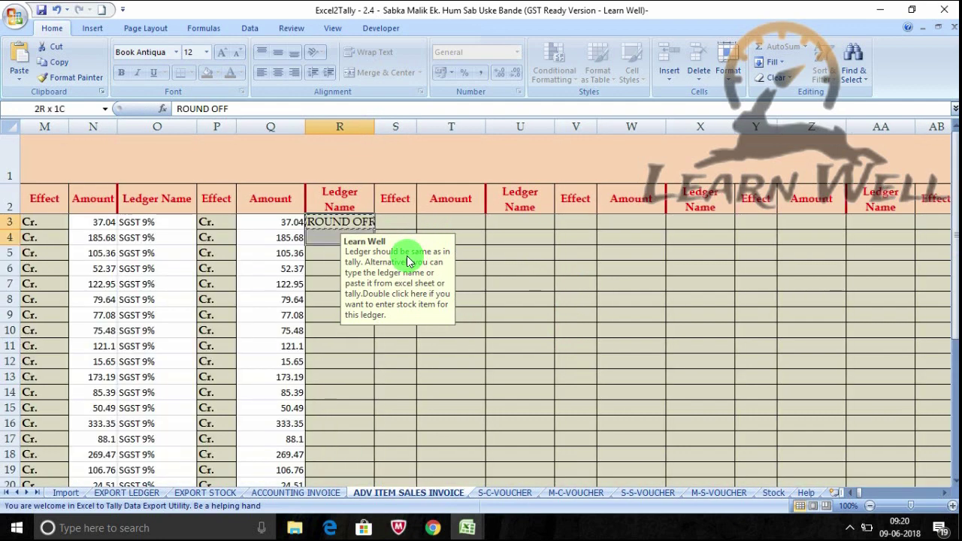
pyautogui.moveTo(340, 237)
pyautogui.mouseDown()
pyautogui.moveTo(376, 485)
pyautogui.moveTo(376, 462)
pyautogui.mouseUp()
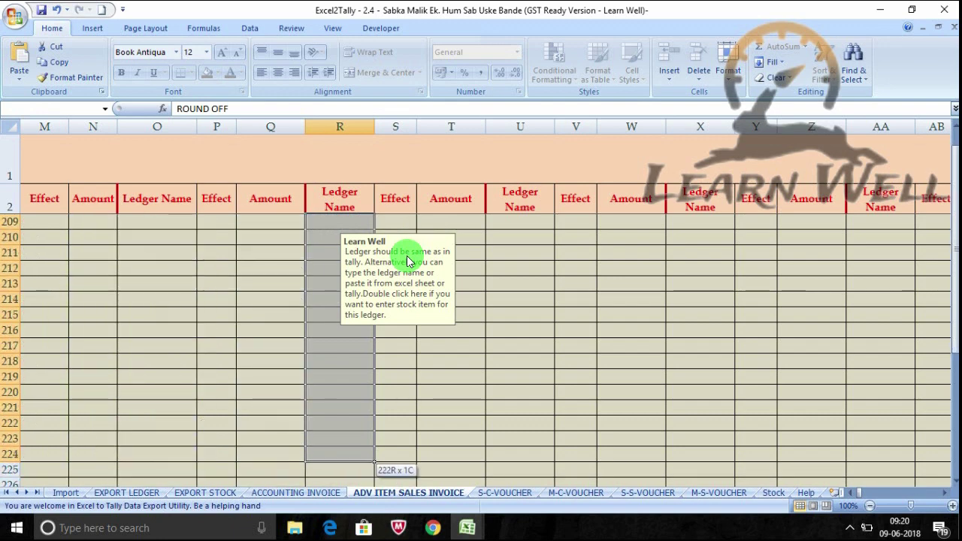
pyautogui.moveTo(376, 462); pyautogui.dragTo(376, 322)
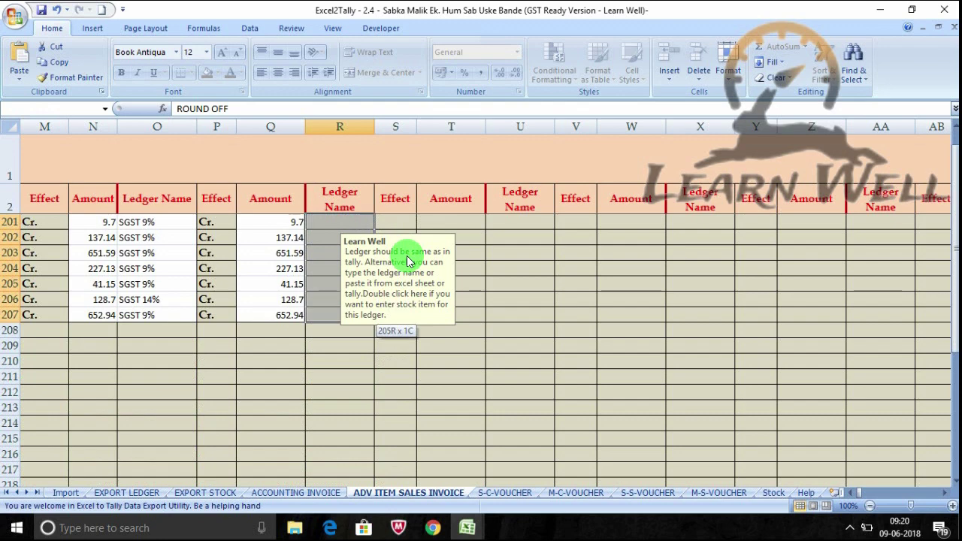
pyautogui.hotkey('ctrl', 'v')
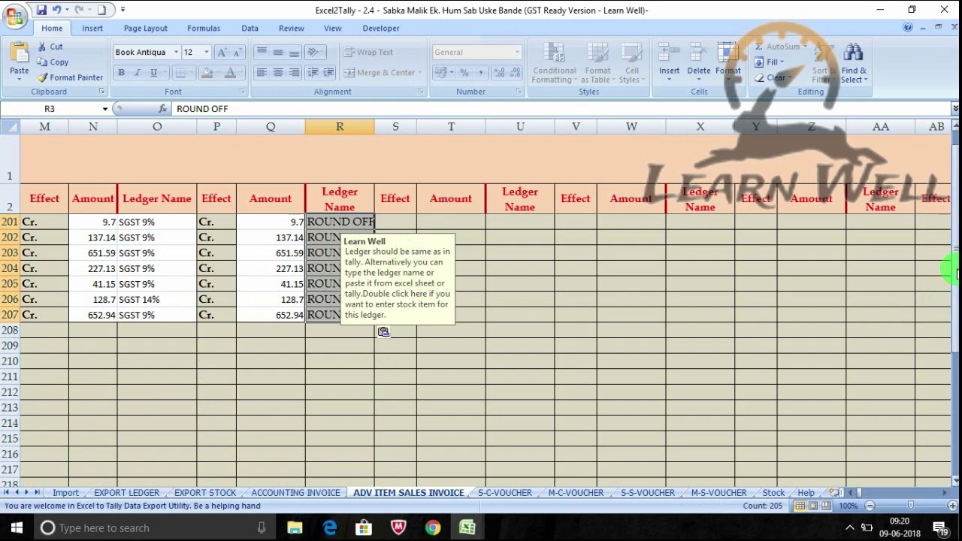
pyautogui.moveTo(953, 274); pyautogui.dragTo(955, 162)
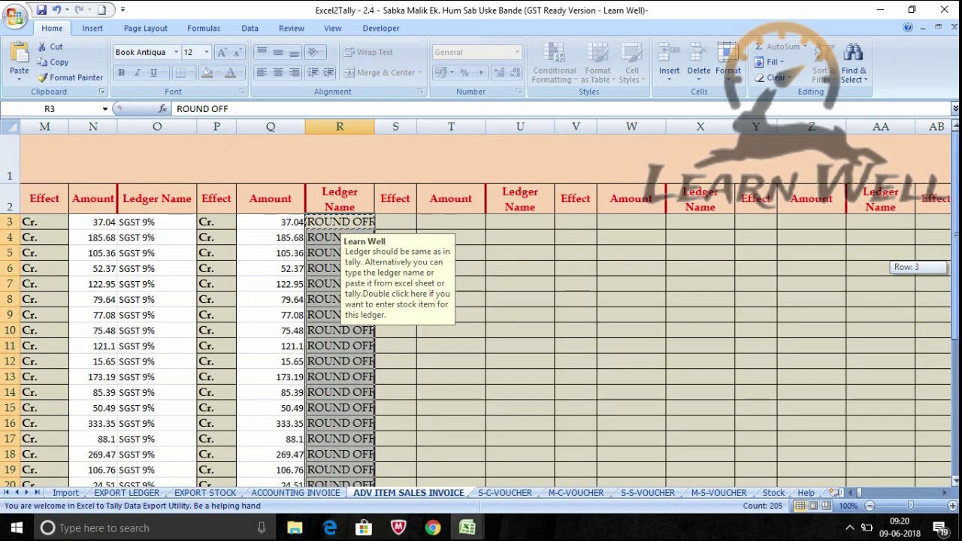
pyautogui.click(327, 222)
pyautogui.moveTo(467, 528)
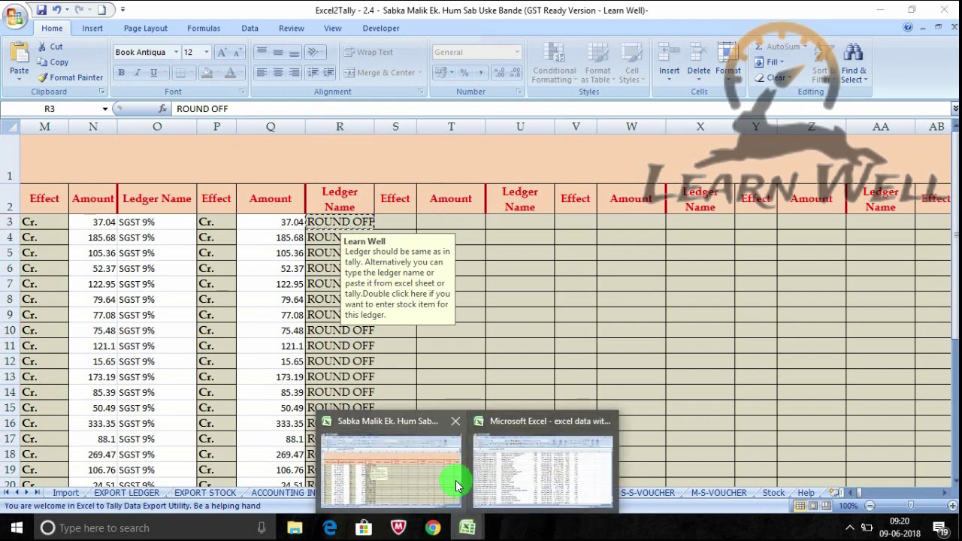
# Copy round-off amounts J2:J206 from the data workbook and paste them into column T from T3
pyautogui.click(549, 462)
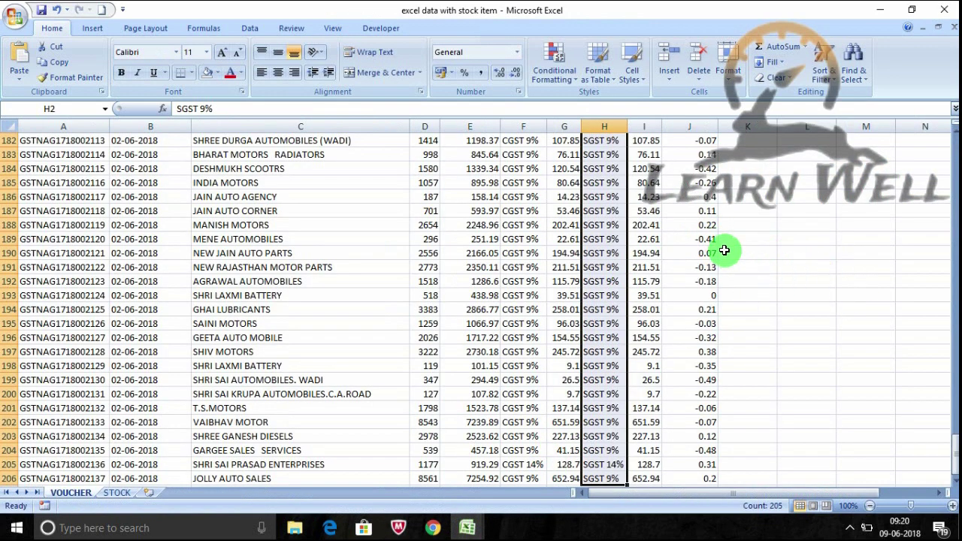
pyautogui.moveTo(956, 449); pyautogui.dragTo(955, 143)
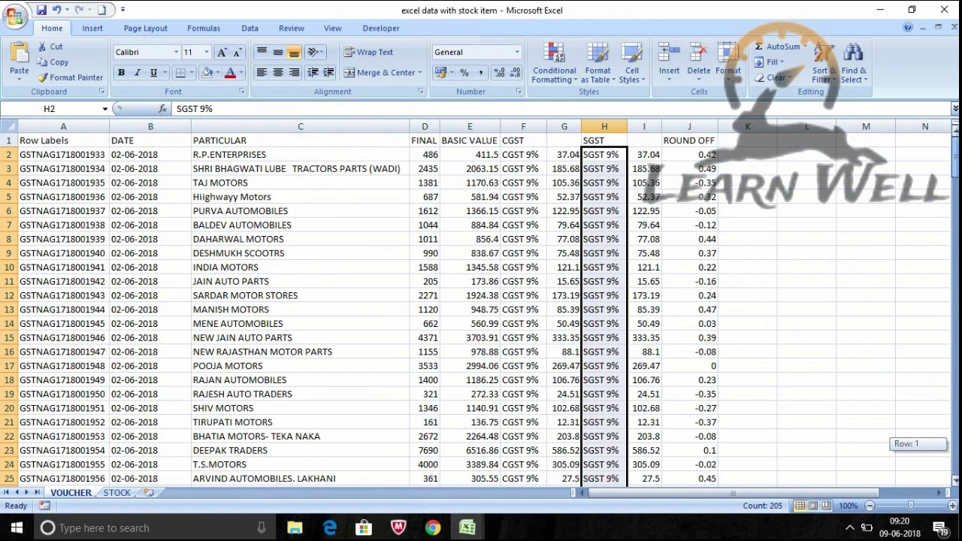
pyautogui.click(696, 154)
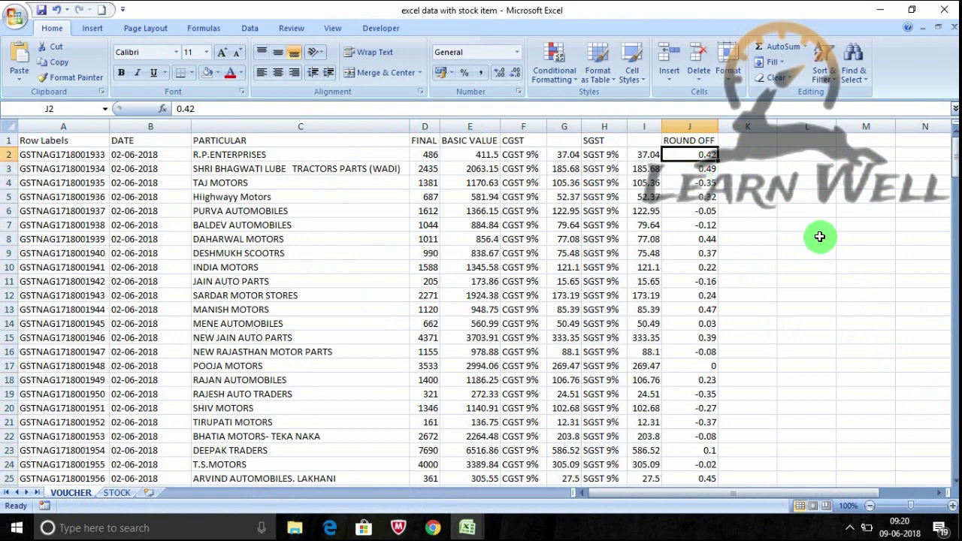
pyautogui.hotkey('ctrl', 'shift', 'Down')
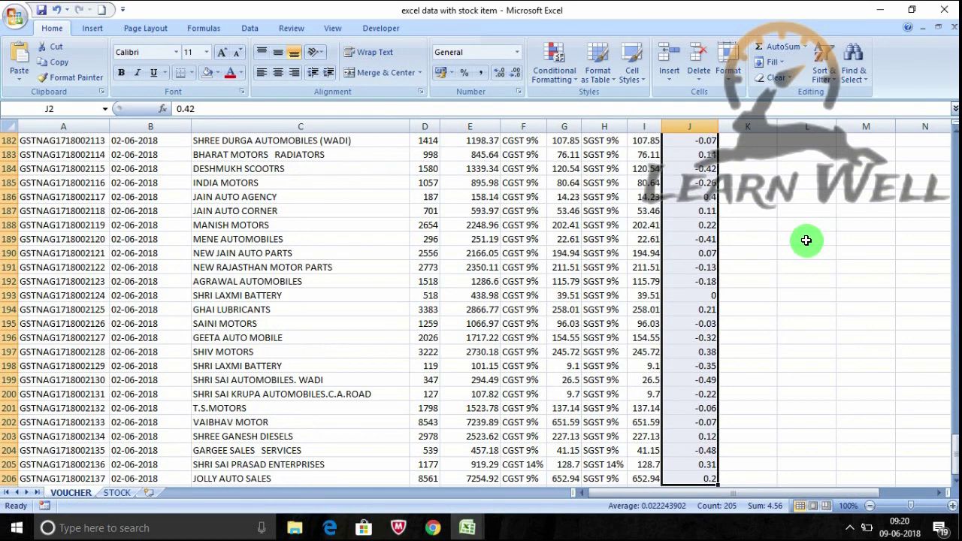
pyautogui.hotkey('ctrl', 'c')
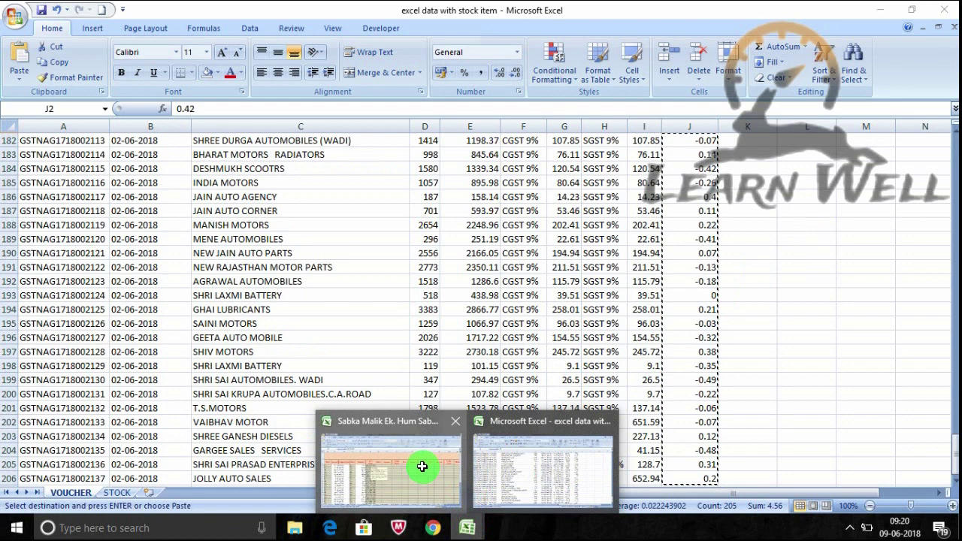
pyautogui.click(422, 467)
pyautogui.click(462, 221)
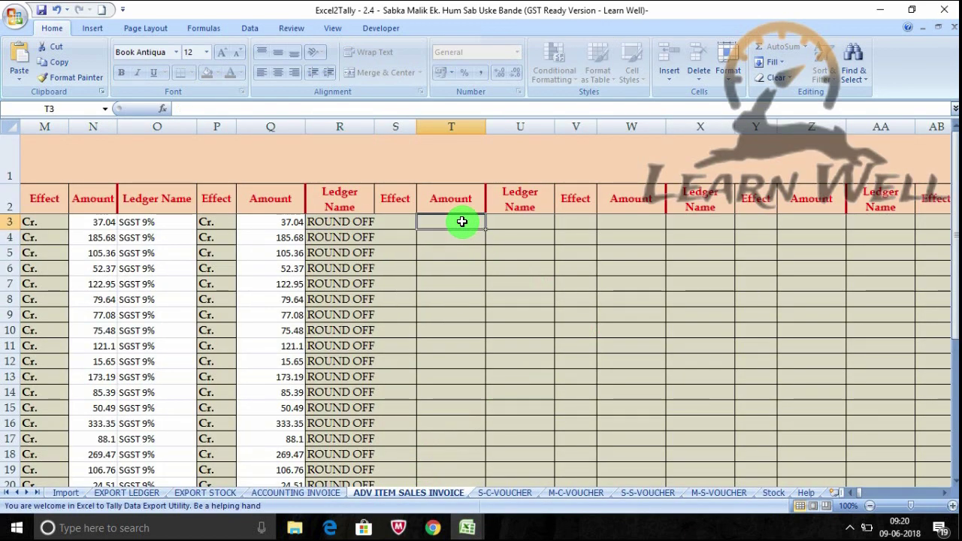
pyautogui.rightClick(462, 221)
pyautogui.click(490, 258)
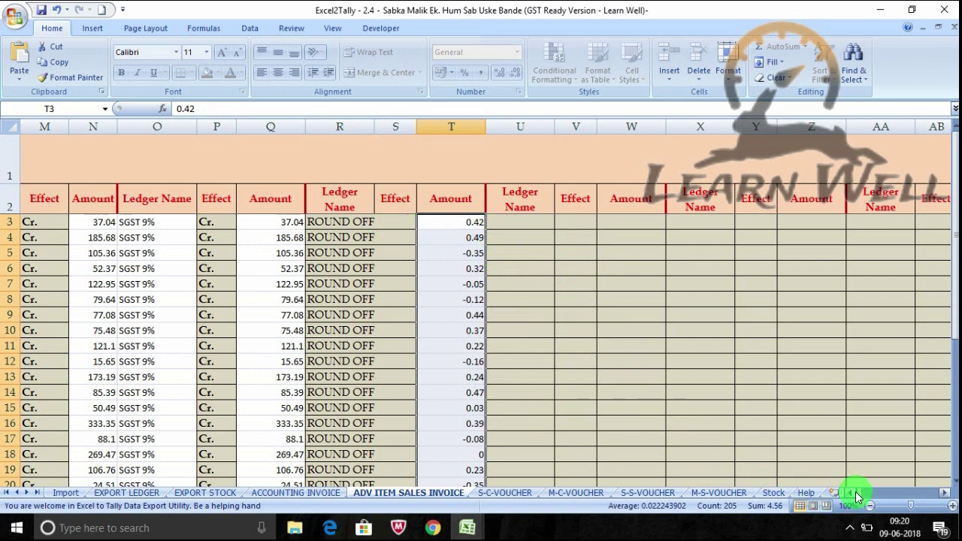
# Go to the first Narration cell AP3, then select the invoice numbers in the data workbook
pyautogui.click(944, 493)
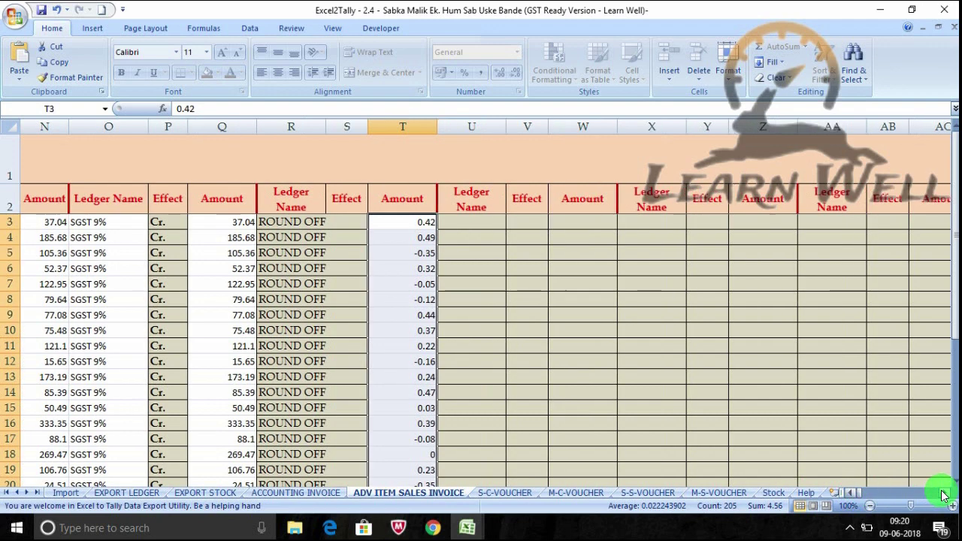
pyautogui.click(943, 493)
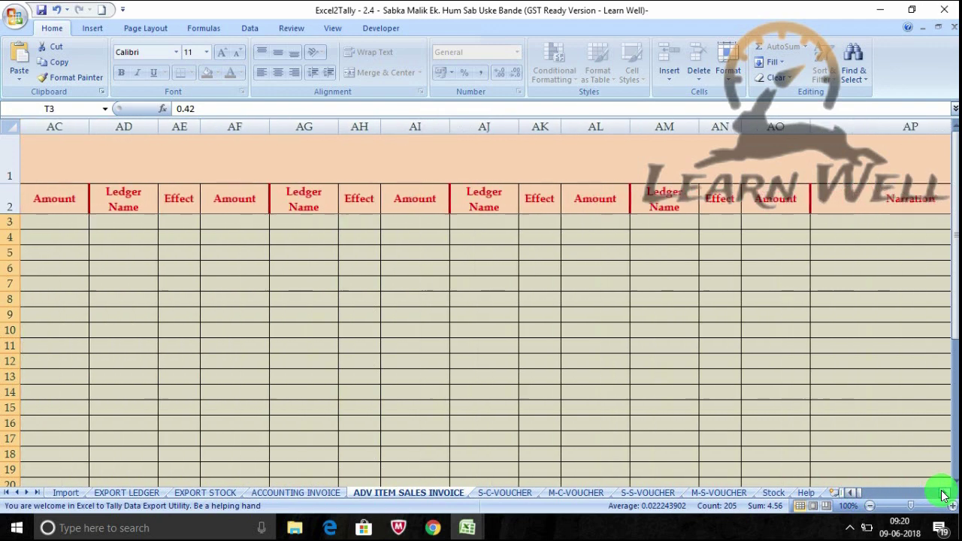
pyautogui.click(429, 224)
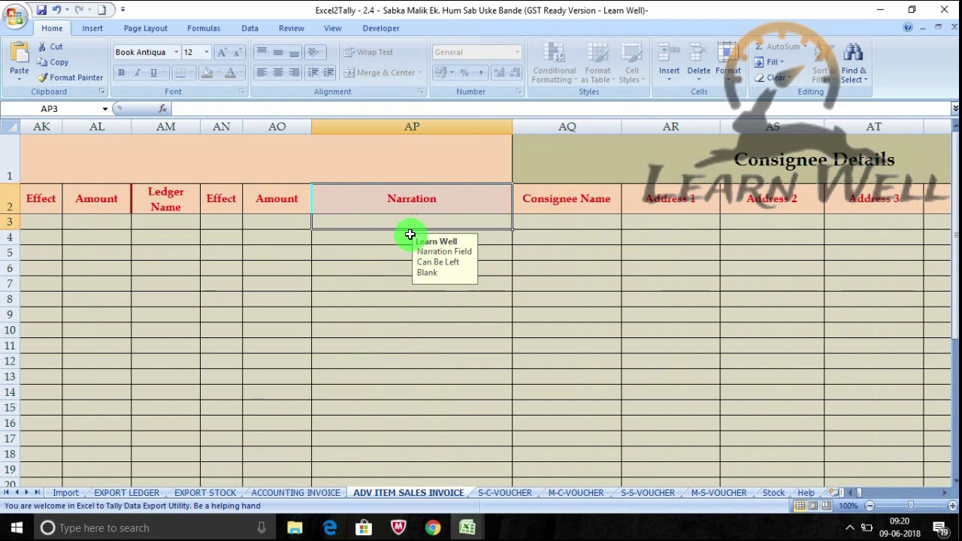
pyautogui.click(401, 222)
pyautogui.moveTo(467, 528)
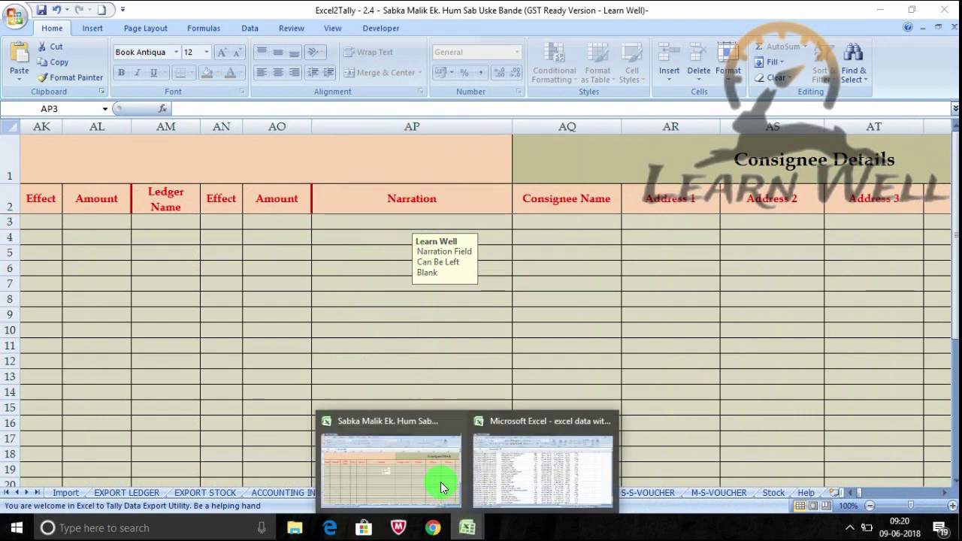
pyautogui.click(497, 455)
pyautogui.click(80, 120)
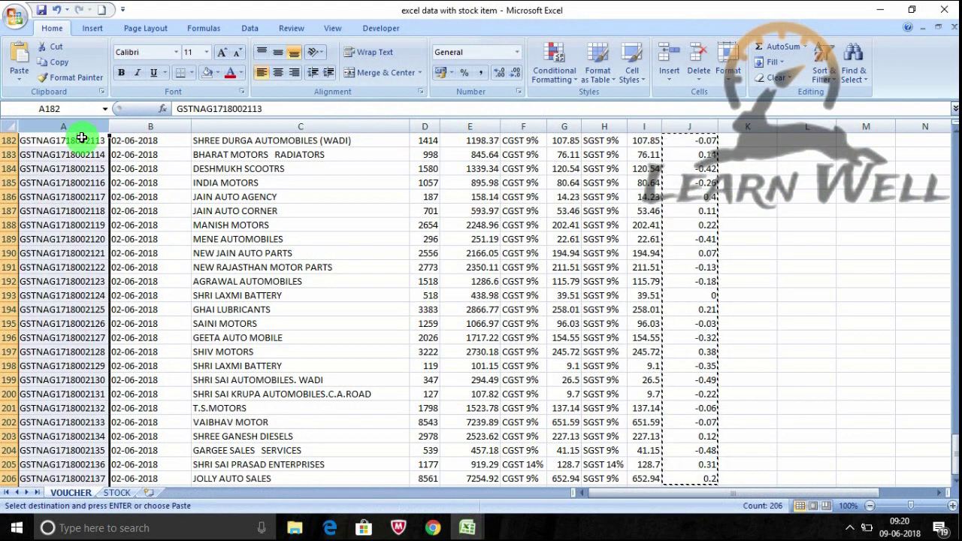
pyautogui.moveTo(950, 451); pyautogui.dragTo(953, 131)
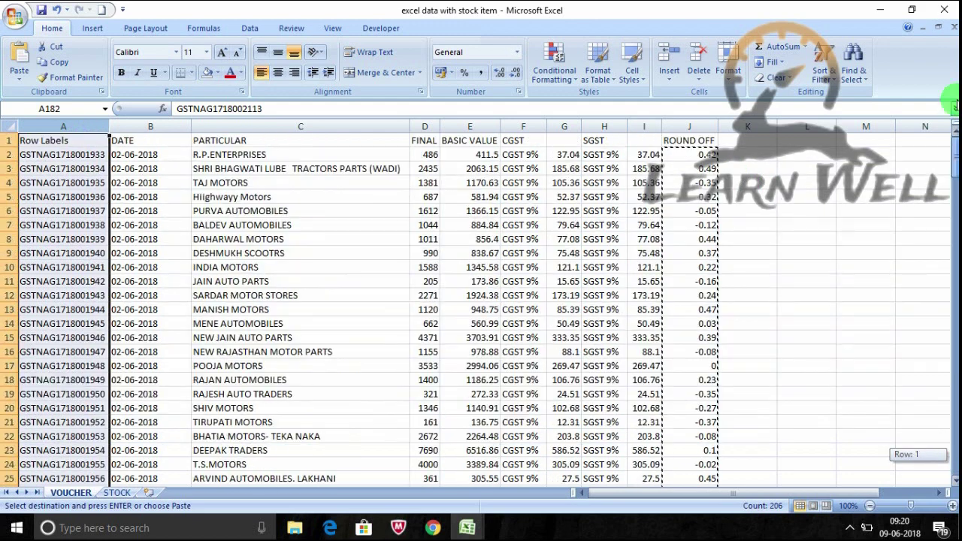
# Paste the GSTNAG invoice numbers from A2 downward into the Narration column starting at AP3
pyautogui.click(64, 154)
pyautogui.hotkey('ctrl', 'shift', 'Down')
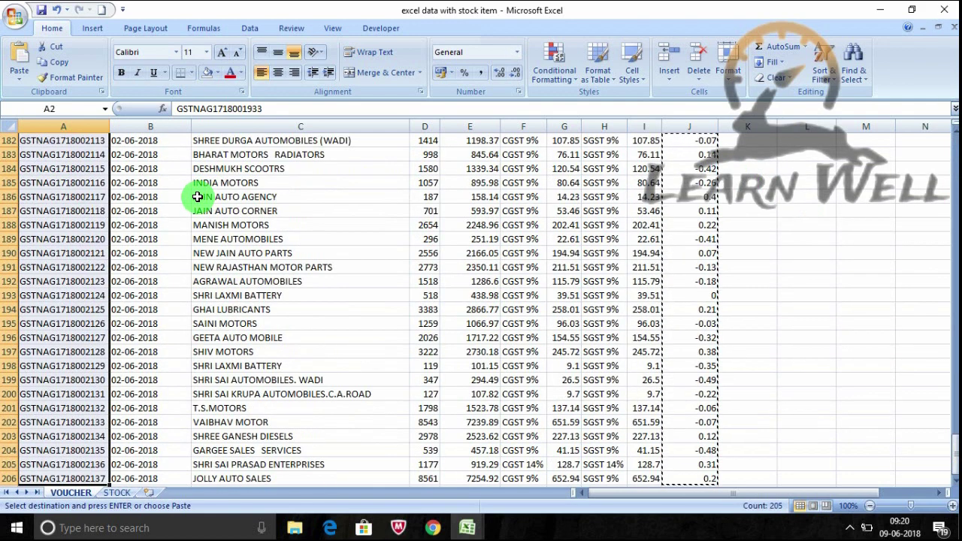
pyautogui.click(466, 528)
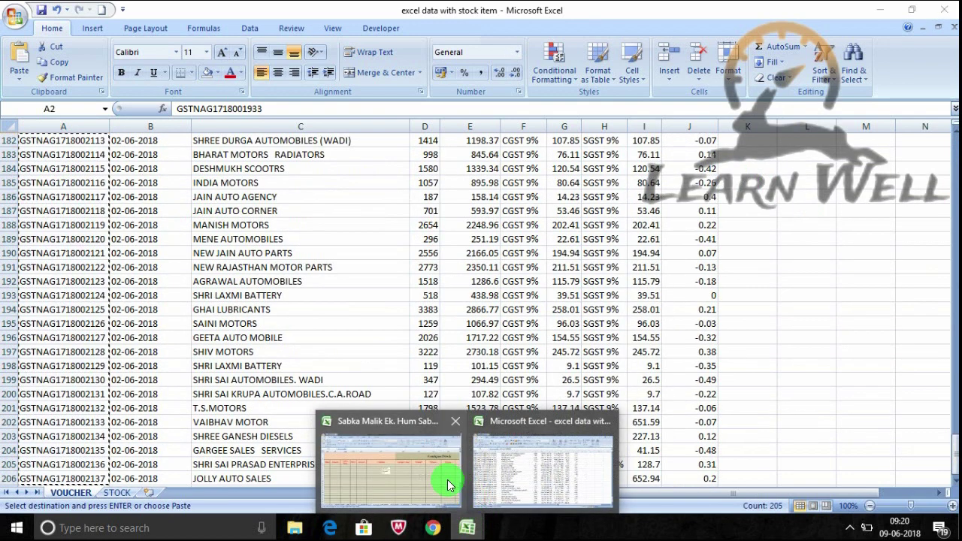
pyautogui.click(435, 481)
pyautogui.hotkey('ctrl', 'v')
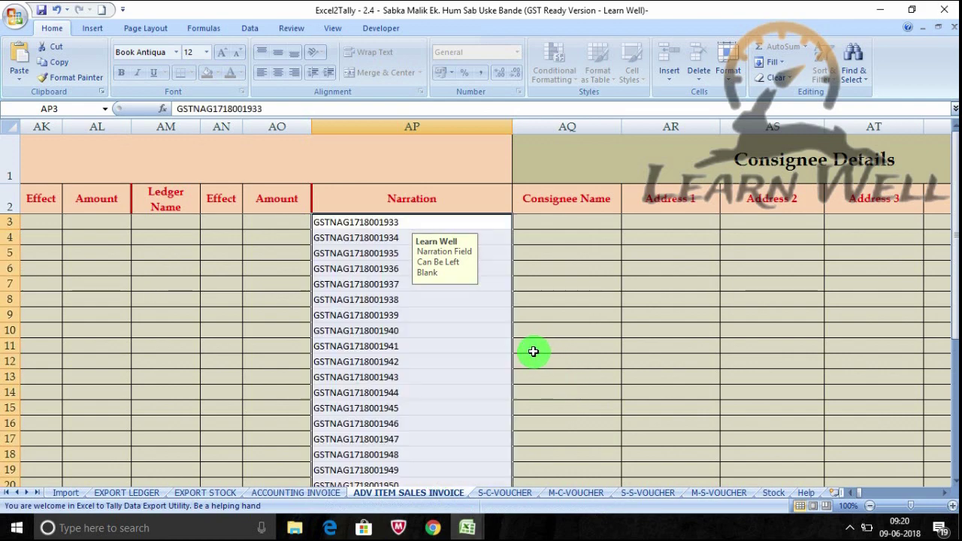
pyautogui.click(945, 494)
pyautogui.click(946, 493)
pyautogui.click(945, 495)
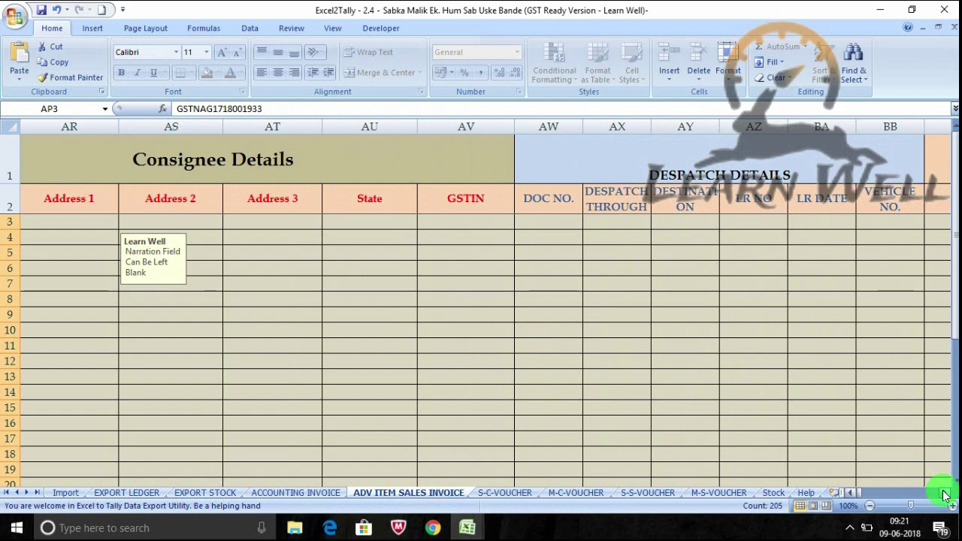
pyautogui.click(945, 495)
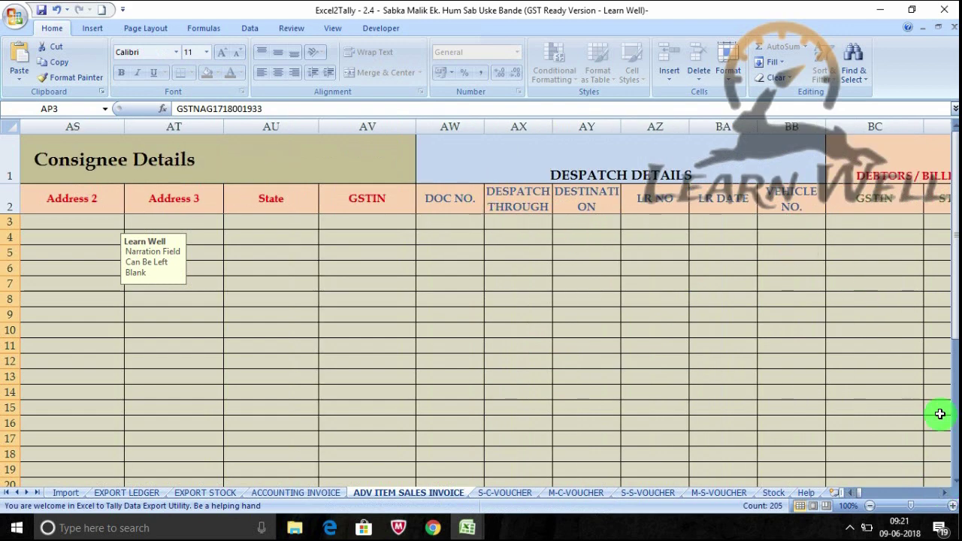
pyautogui.click(947, 492)
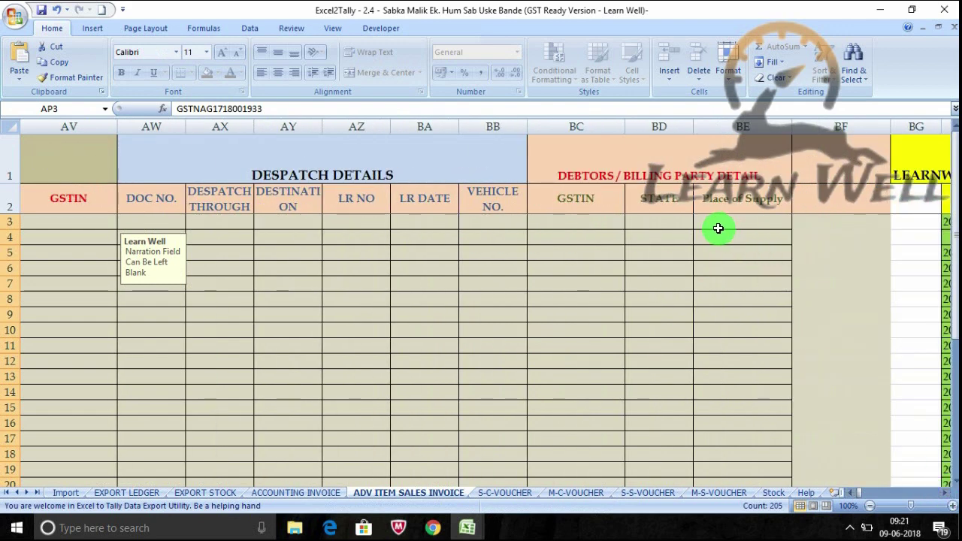
pyautogui.click(851, 493)
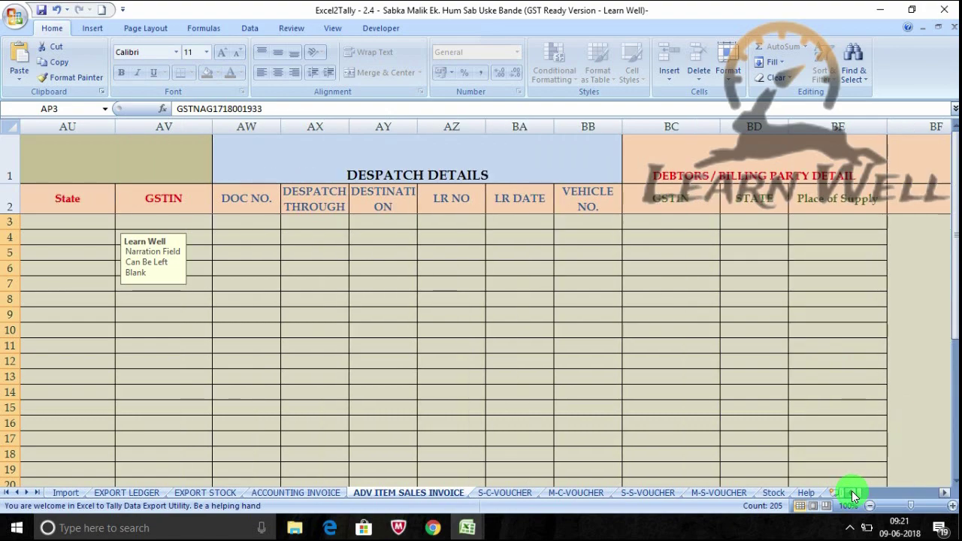
pyautogui.moveTo(851, 491); pyautogui.dragTo(852, 491)
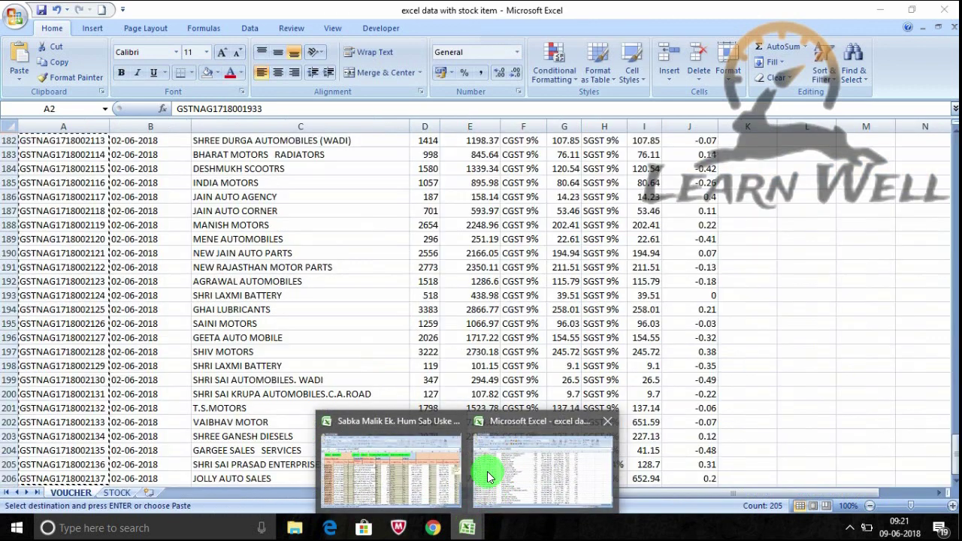
# On the data workbook's STOCK sheet, delete columns E and F
pyautogui.moveTo(467, 528)
pyautogui.click(488, 471)
pyautogui.click(117, 492)
pyautogui.moveTo(29, 167); pyautogui.dragTo(764, 197)
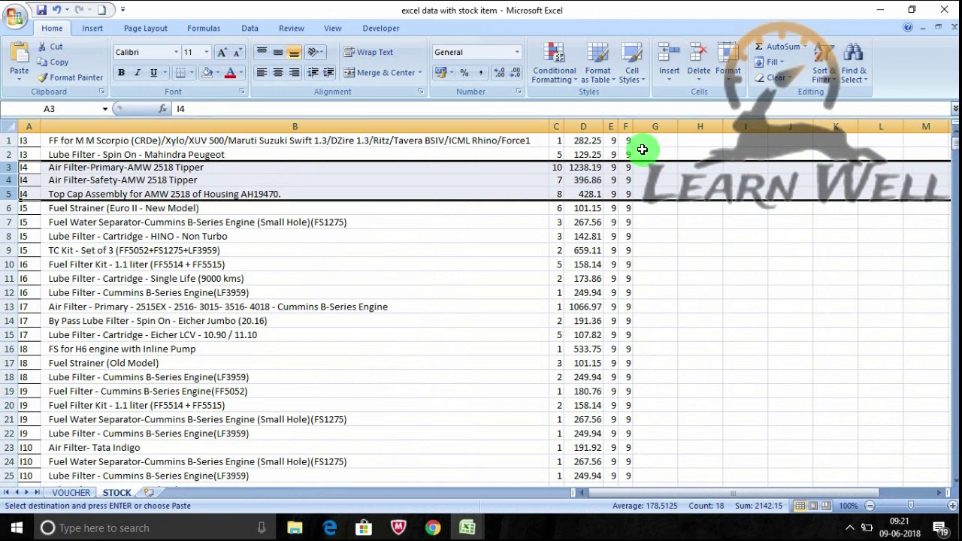
pyautogui.moveTo(618, 124); pyautogui.dragTo(624, 124)
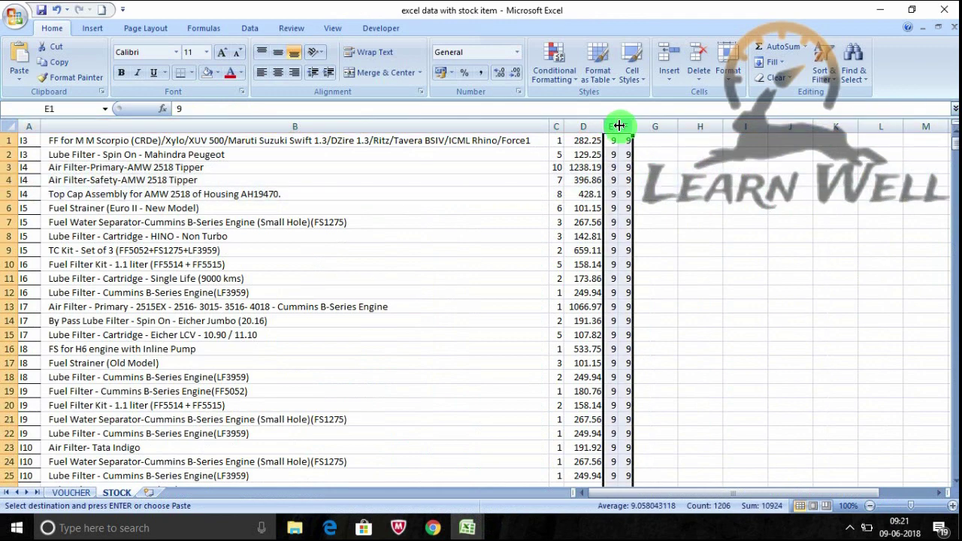
pyautogui.rightClick(614, 124)
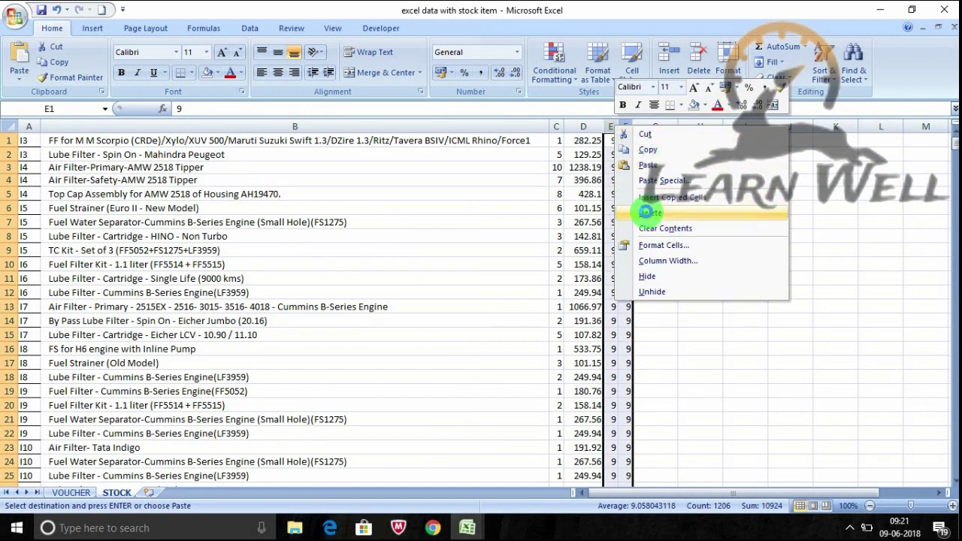
pyautogui.click(647, 208)
pyautogui.click(695, 188)
# Copy the item codes and names in A1:B603
pyautogui.click(595, 139)
pyautogui.click(559, 140)
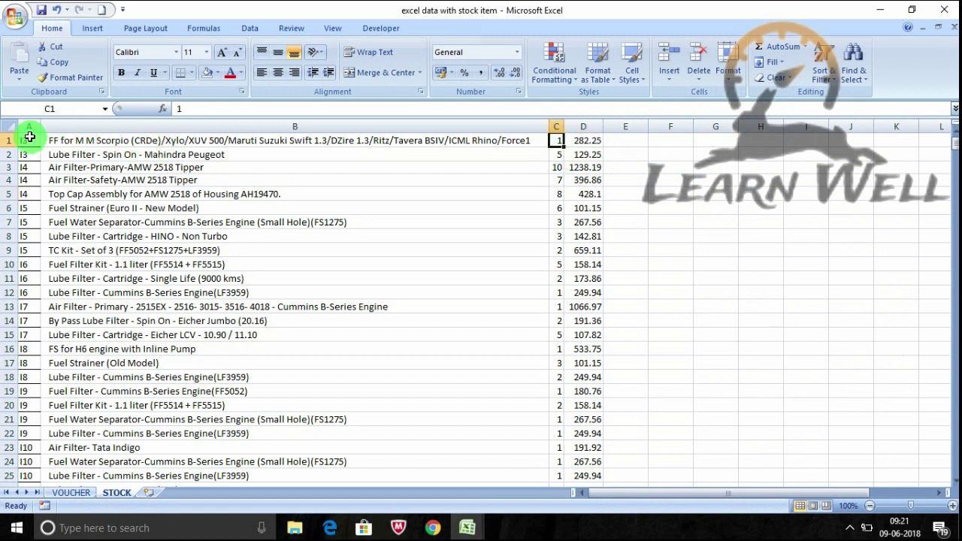
pyautogui.moveTo(25, 140); pyautogui.dragTo(350, 167)
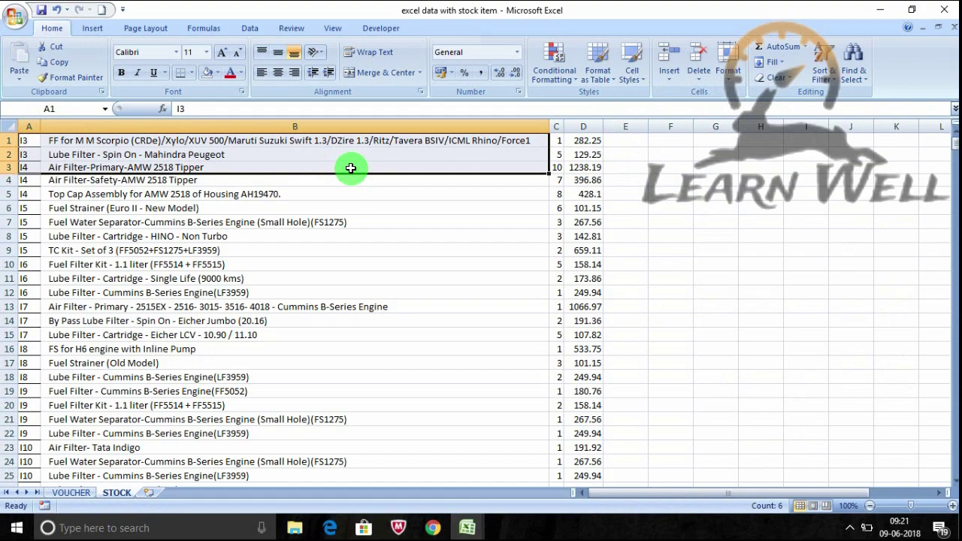
pyautogui.hotkey('ctrl', 'shift', 'Down')
pyautogui.hotkey('ctrl', 'c')
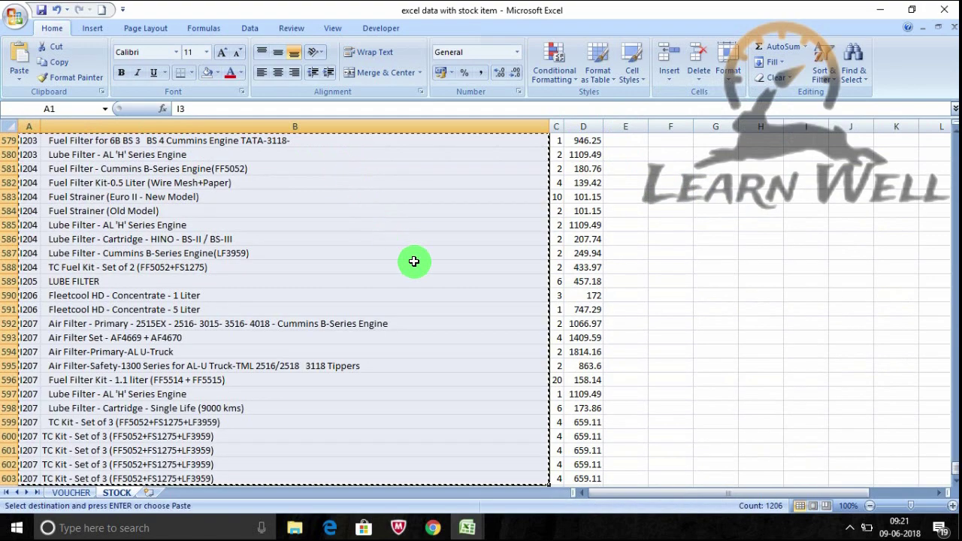
pyautogui.click(467, 528)
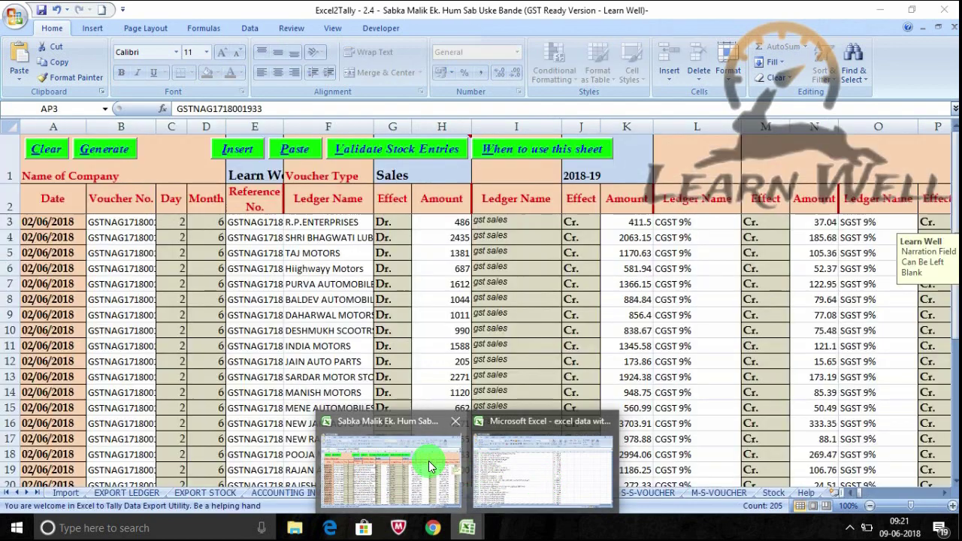
# Paste the item codes and names into the Excel2Tally Stock sheet from A3
pyautogui.click(429, 461)
pyautogui.click(774, 492)
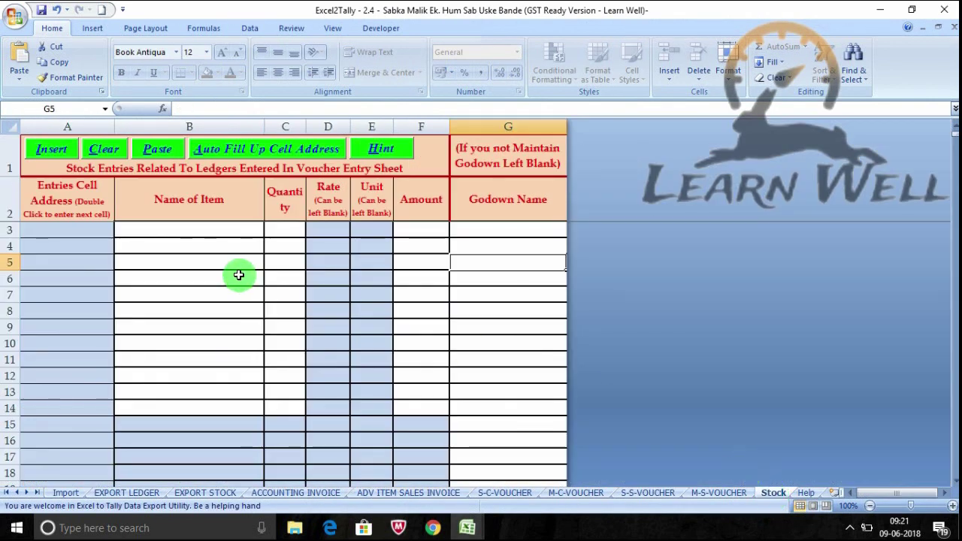
pyautogui.click(67, 230)
pyautogui.rightClick(68, 230)
pyautogui.click(98, 268)
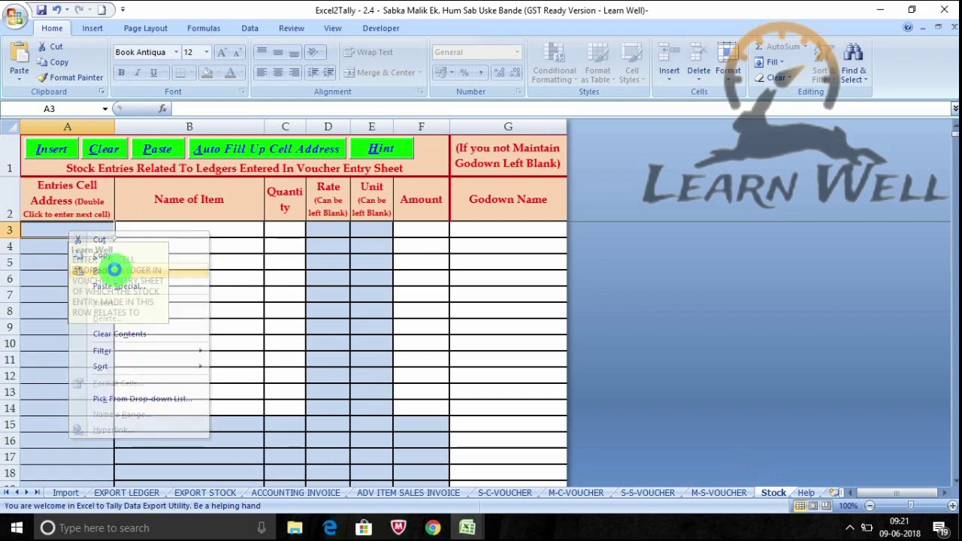
# Copy the quantities column C from the stock data and paste them into C3
pyautogui.click(288, 230)
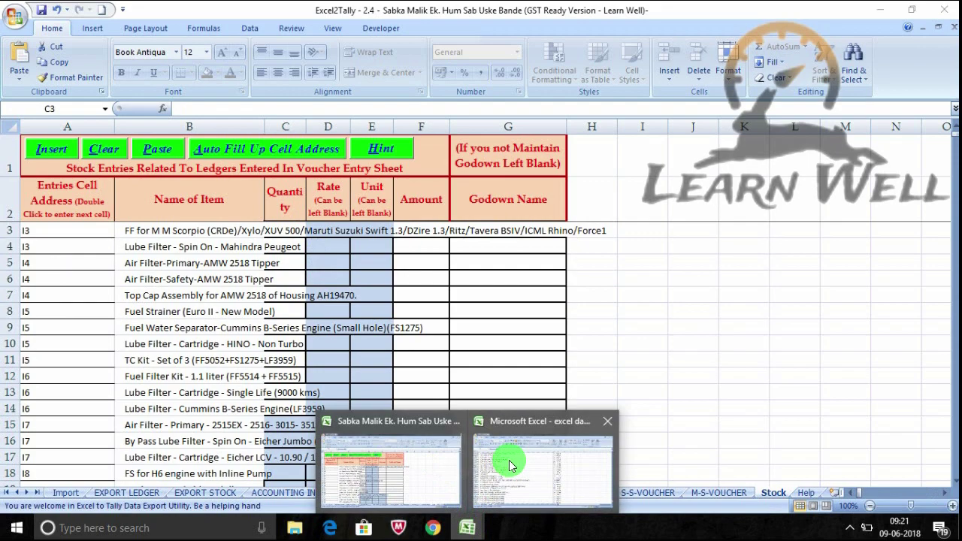
pyautogui.moveTo(466, 529)
pyautogui.click(509, 461)
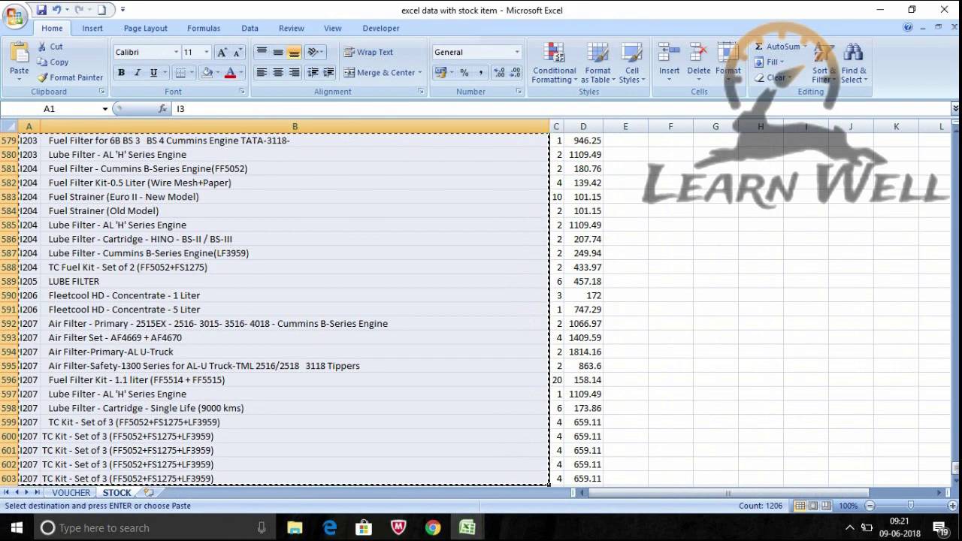
pyautogui.moveTo(953, 466); pyautogui.dragTo(558, 135)
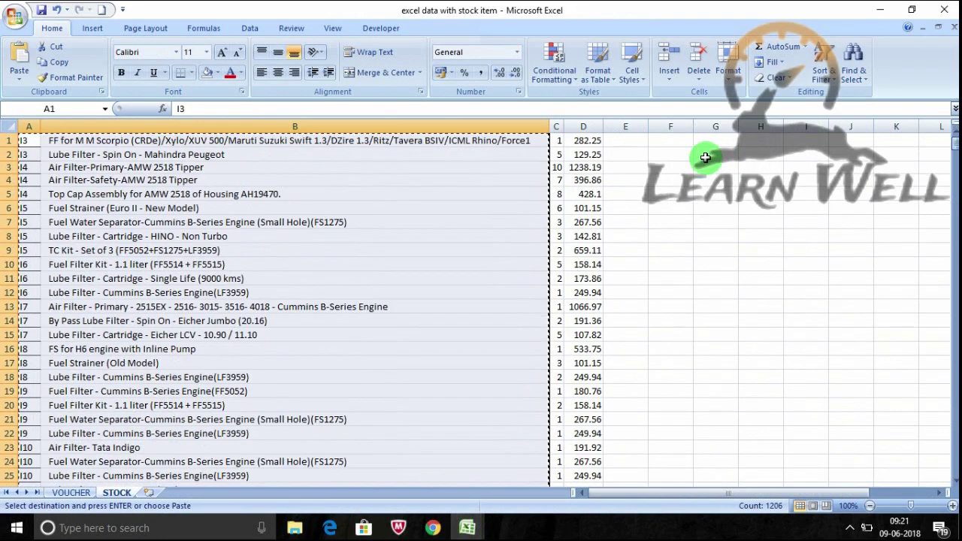
pyautogui.click(558, 135)
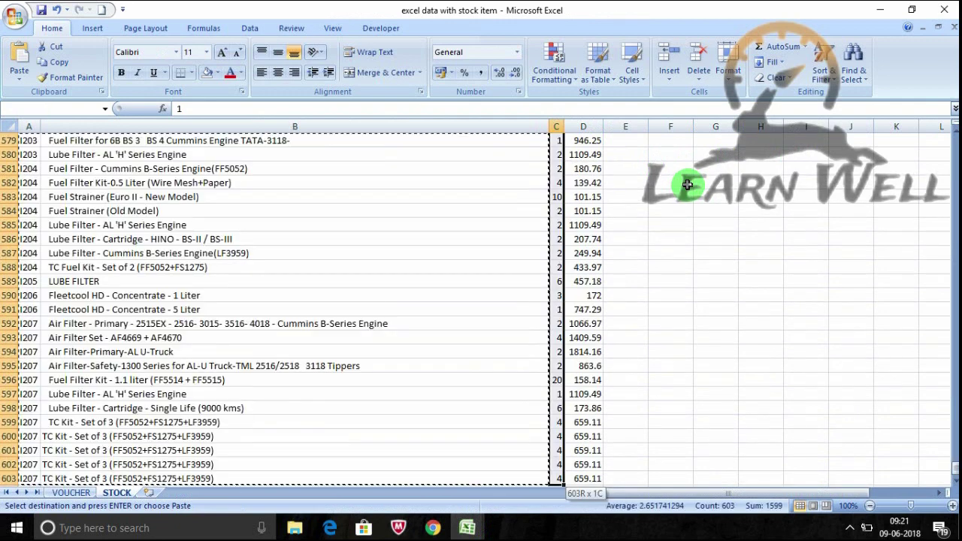
pyautogui.click(467, 527)
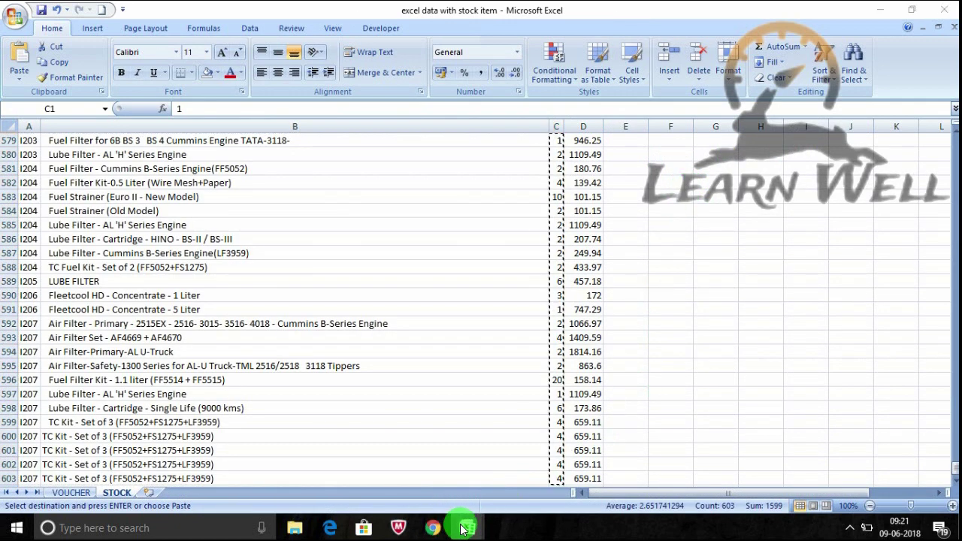
pyautogui.click(438, 475)
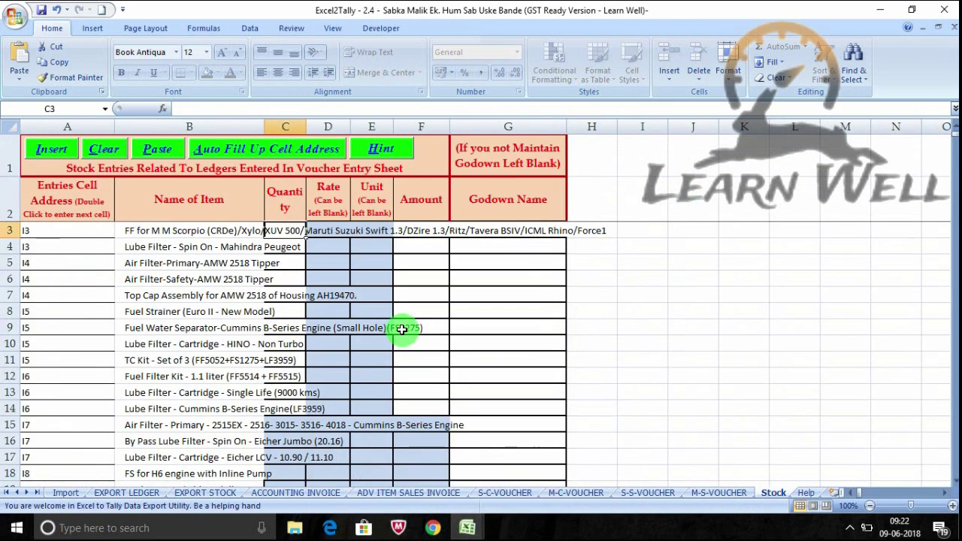
pyautogui.hotkey('ctrl', 'v')
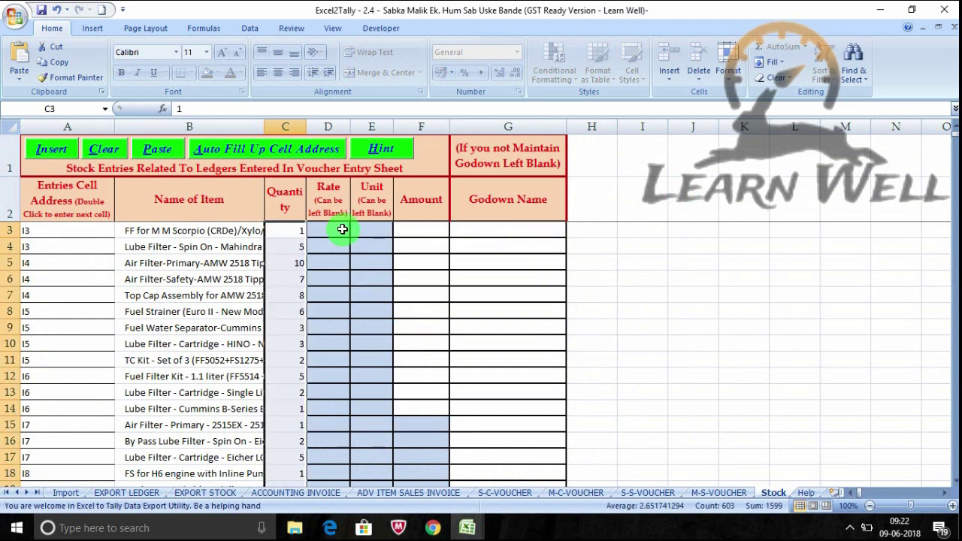
pyautogui.click(342, 231)
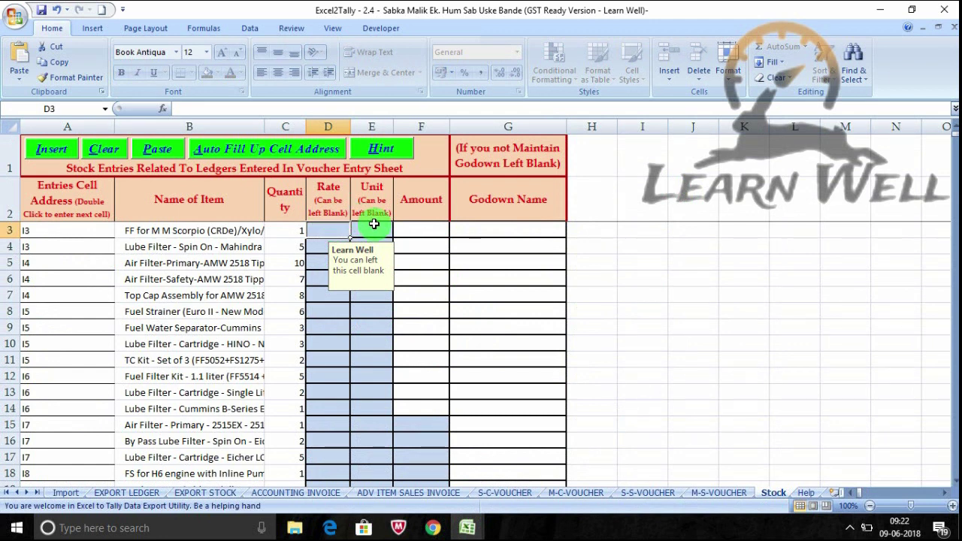
pyautogui.click(409, 230)
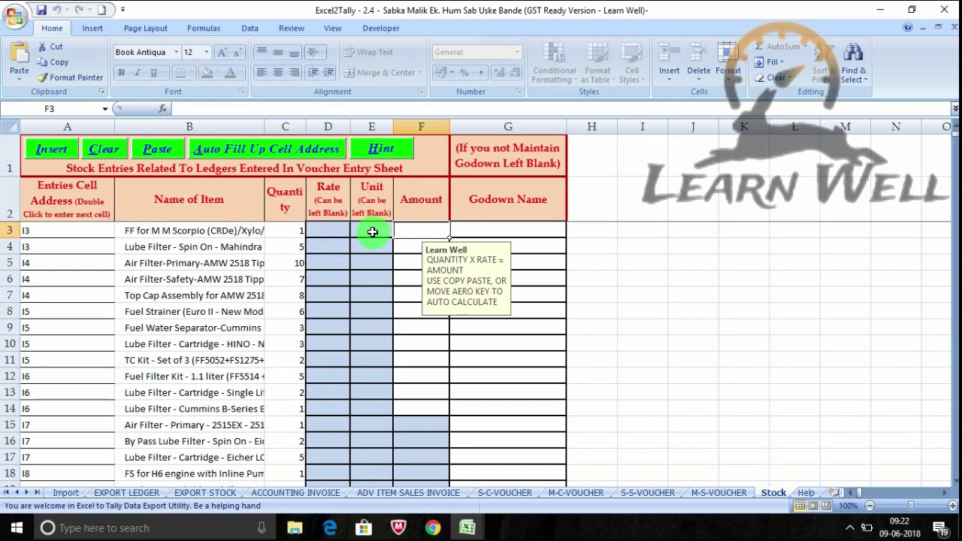
pyautogui.moveTo(467, 527)
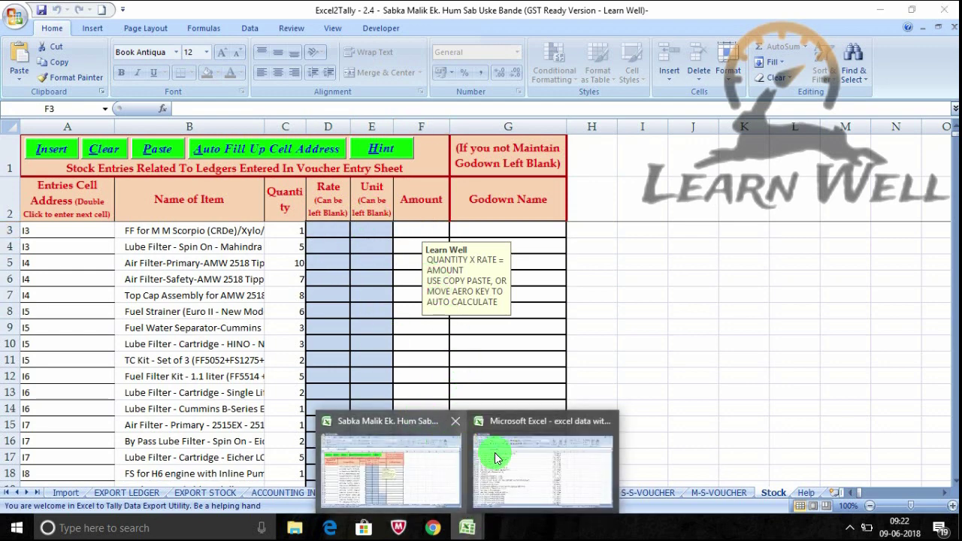
# Copy amounts D1:D603 from the stock data into the Stock sheet's Amount column from F3
pyautogui.click(478, 454)
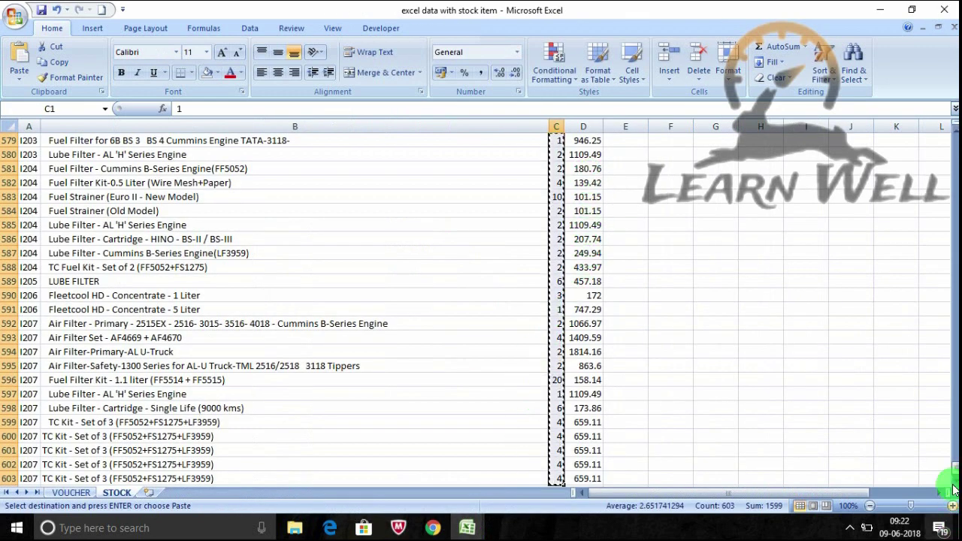
pyautogui.moveTo(953, 467); pyautogui.dragTo(953, 139)
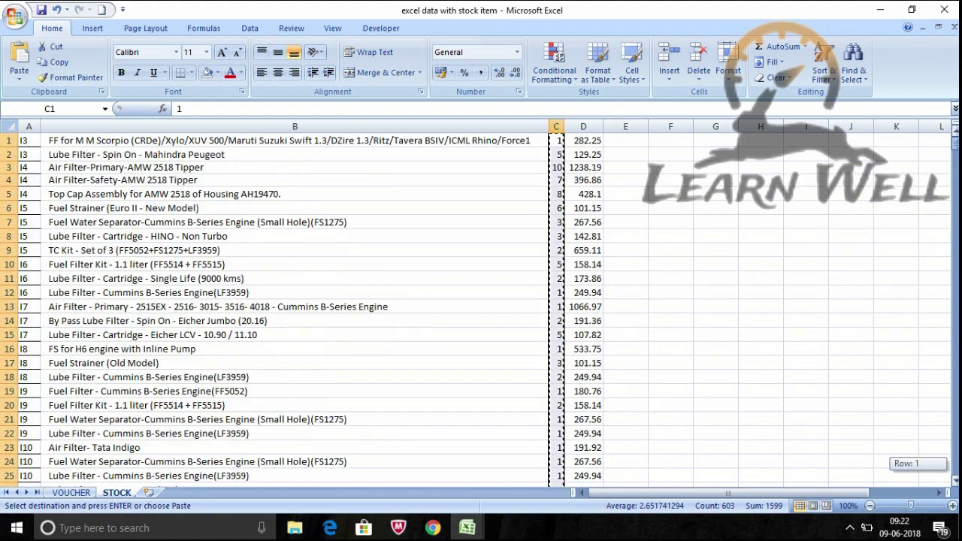
pyautogui.click(592, 140)
pyautogui.hotkey('ctrl', 'shift', 'Down')
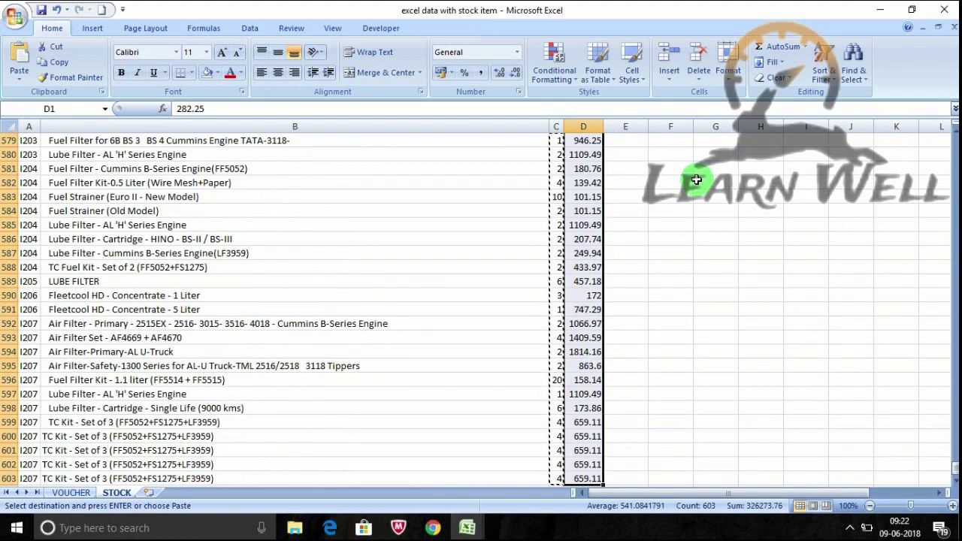
pyautogui.hotkey('ctrl', 'c')
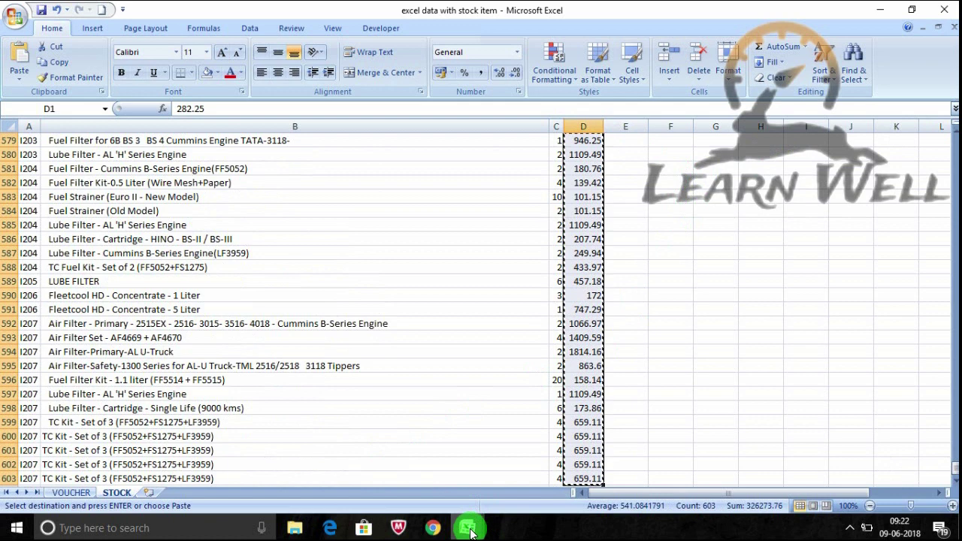
pyautogui.moveTo(467, 528)
pyautogui.click(425, 468)
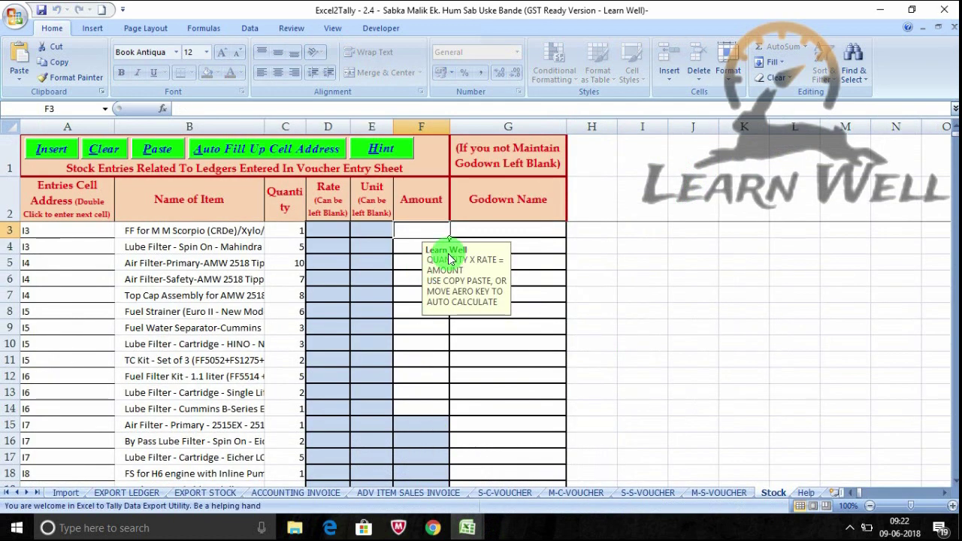
pyautogui.hotkey('ctrl', 'v')
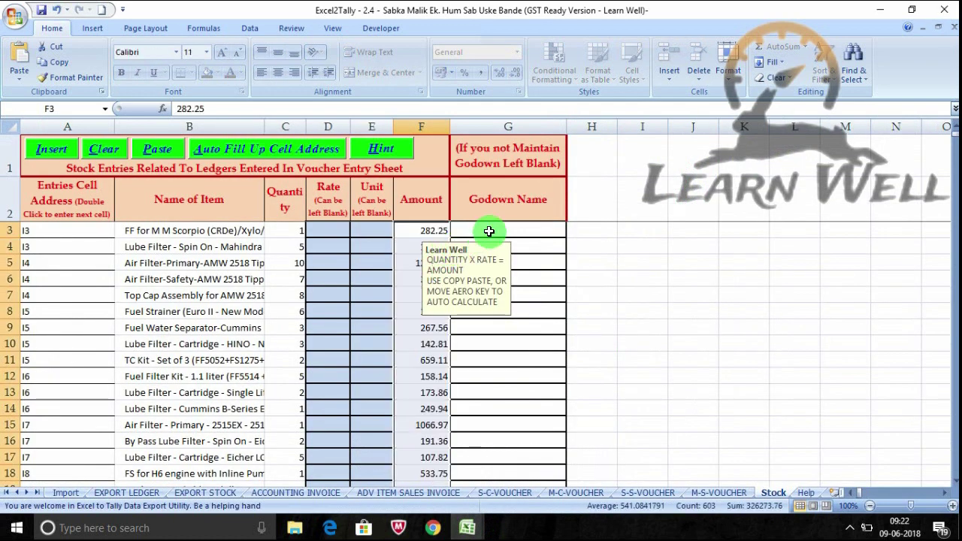
pyautogui.click(489, 232)
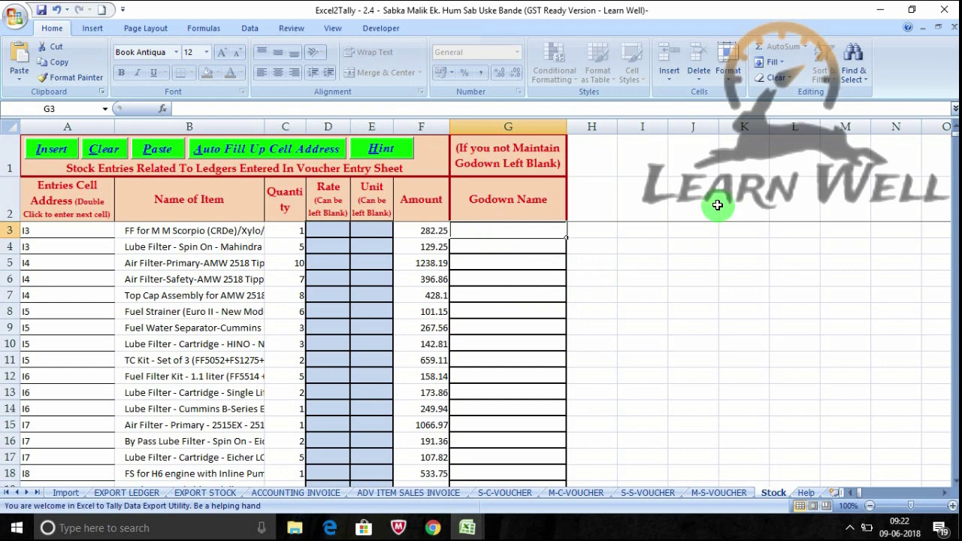
# Minimise both Excel workbooks and launch Tally.ERP 9 from the desktop
pyautogui.click(879, 15)
pyautogui.click(874, 14)
pyautogui.click(305, 216)
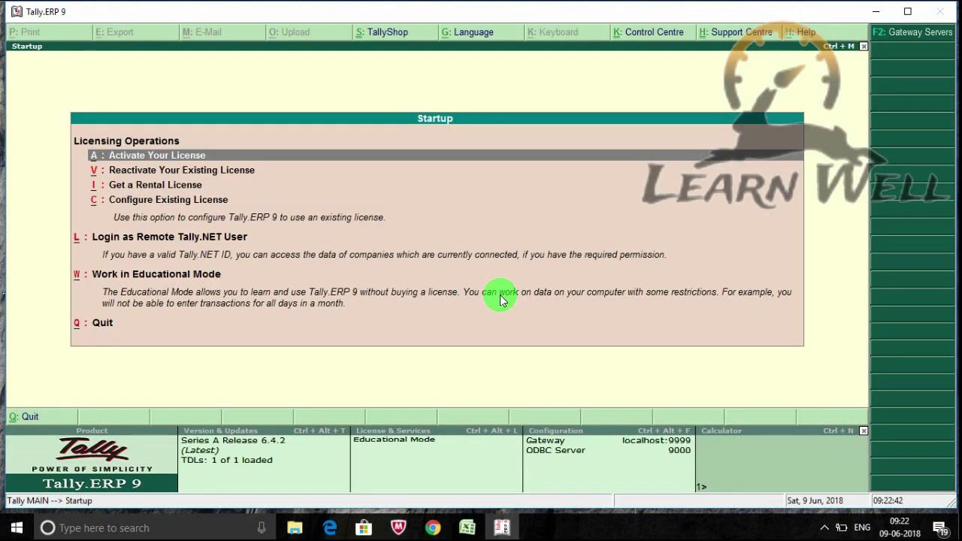
# Dismiss Tally's startup licensing options and the company login
pyautogui.press('Escape')
pyautogui.press('n')
pyautogui.press('Escape')
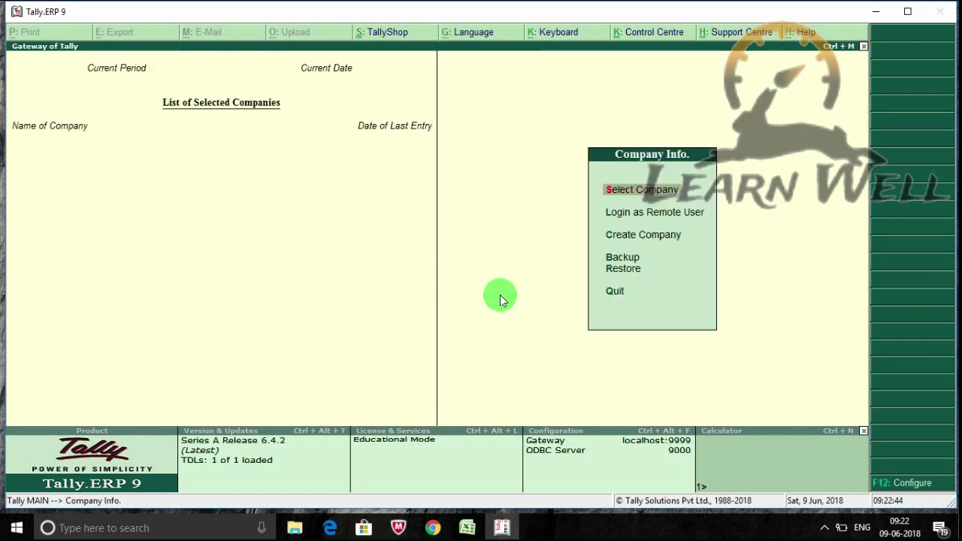
pyautogui.click(500, 297)
# Create and save the company ABCD with books beginning 1-4-2018
pyautogui.press('c')
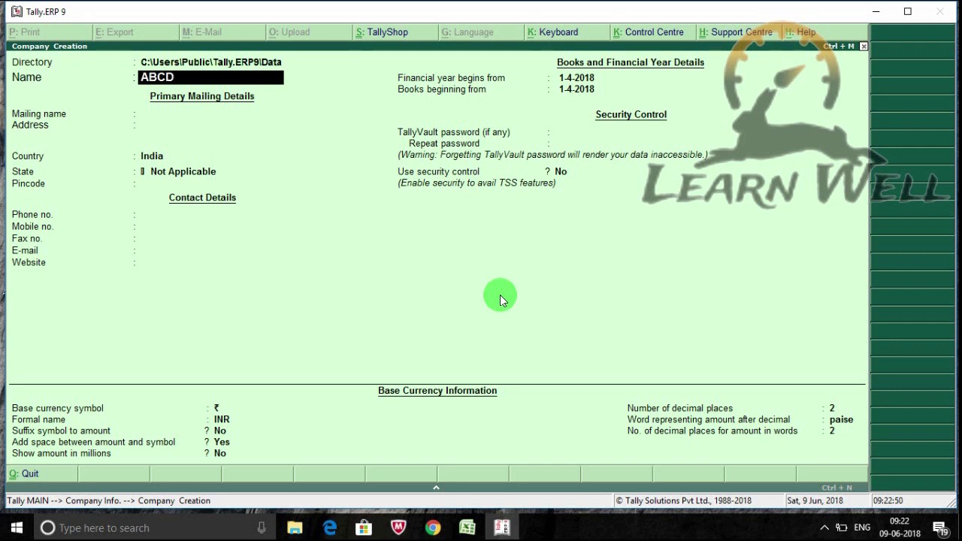
pyautogui.press('Return')
pyautogui.press('Return')
pyautogui.press('Return')
pyautogui.press('Return')
pyautogui.press('Return')
pyautogui.press('Return')
pyautogui.press('Return')
pyautogui.press('Return')
pyautogui.press('Return')
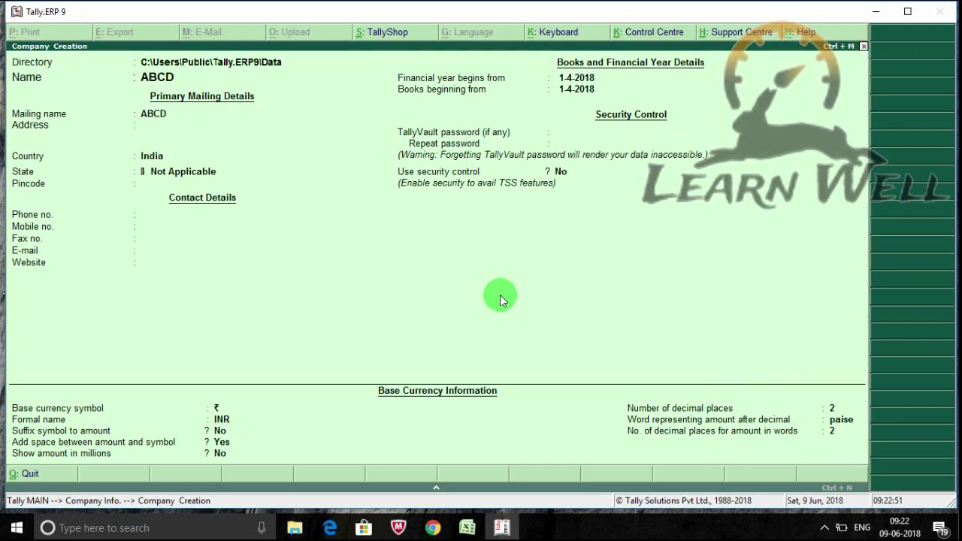
pyautogui.press('Return')
pyautogui.click(500, 294)
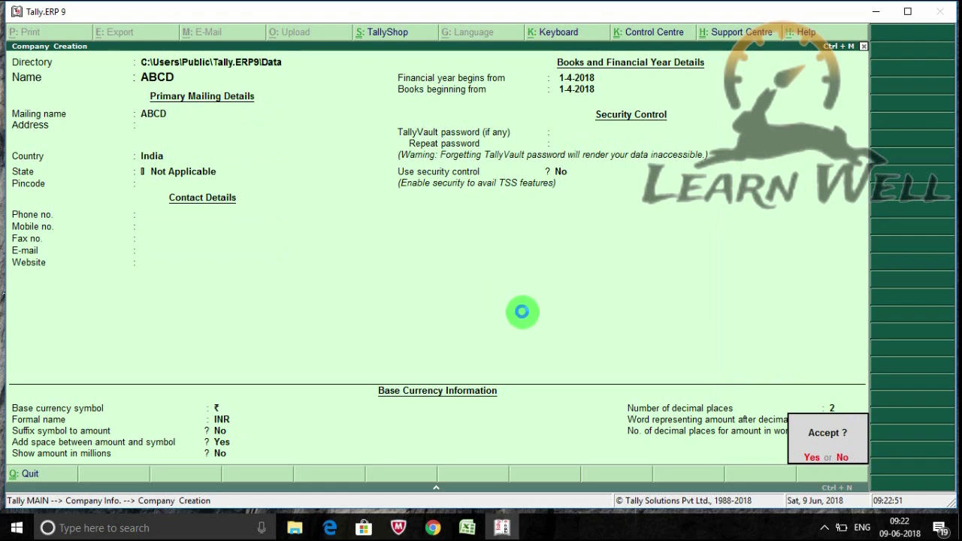
pyautogui.click(523, 311)
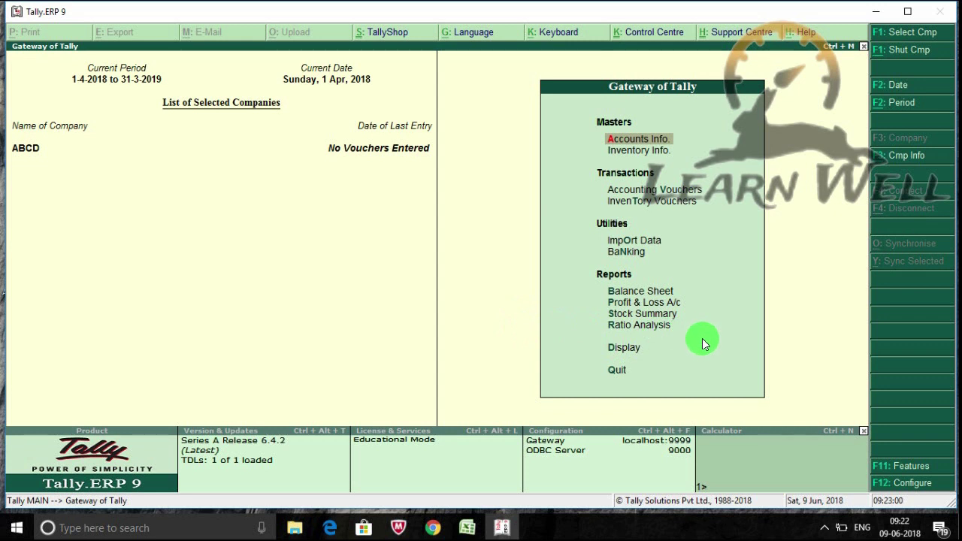
# Set Maintain multiple Godowns to Yes in Inventory Features and accept it
pyautogui.click(902, 469)
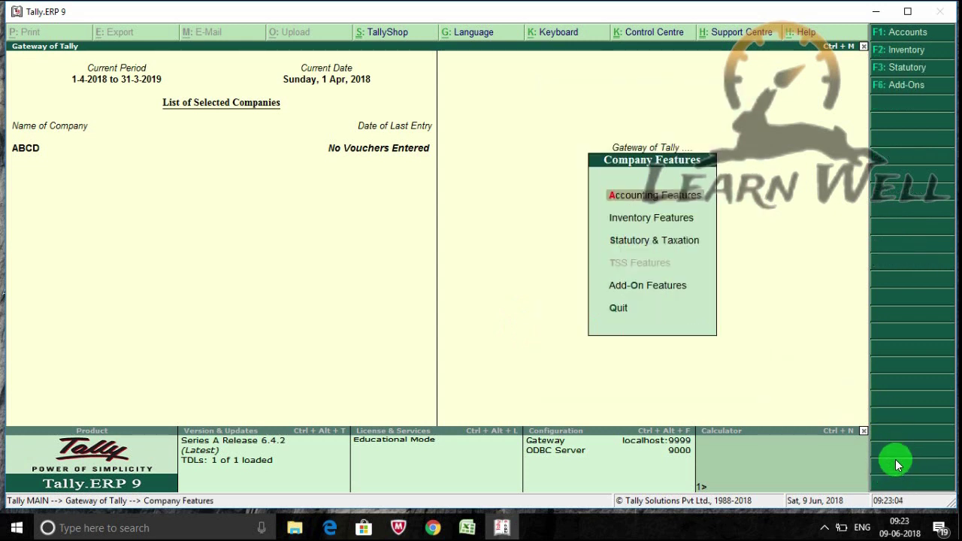
pyautogui.press('Down')
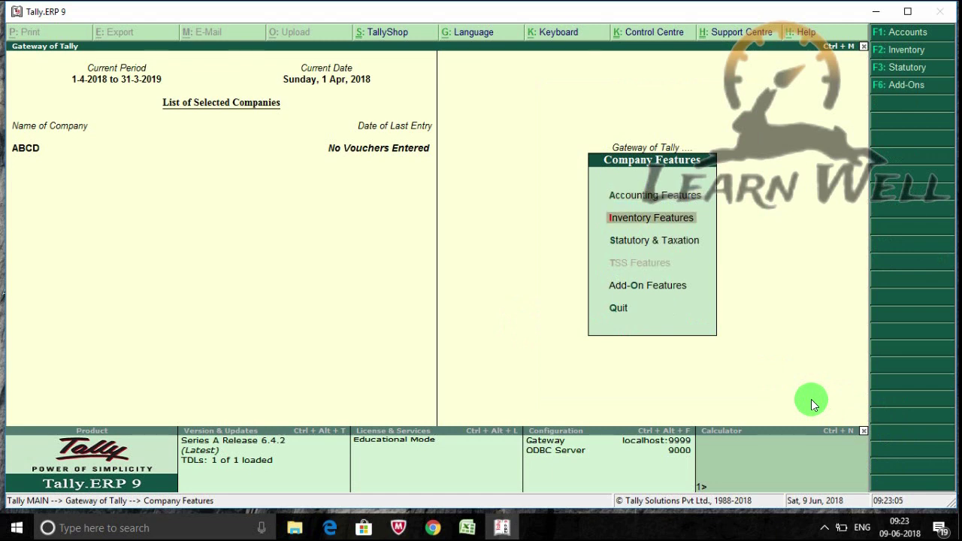
pyautogui.press('Return')
pyautogui.click(396, 209)
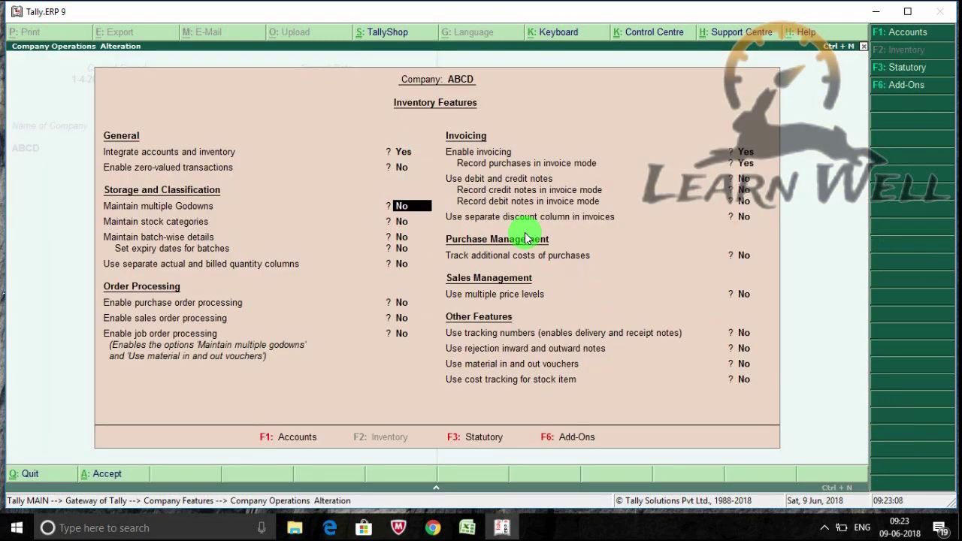
pyautogui.press('Return')
pyautogui.press('Return')
pyautogui.press('Return')
pyautogui.press('Return')
pyautogui.press('Return')
pyautogui.press('Return')
pyautogui.press('Return')
pyautogui.press('Return')
pyautogui.press('Return')
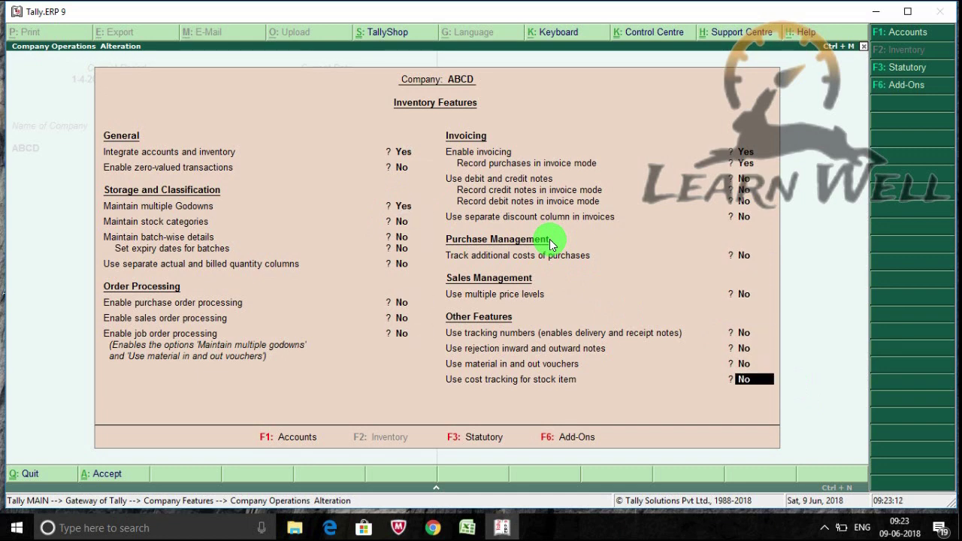
pyautogui.press('Return')
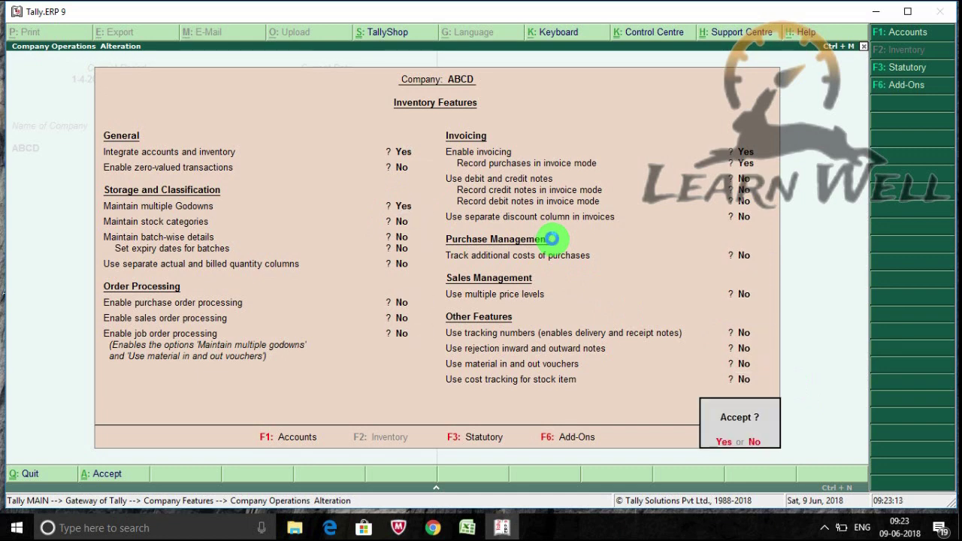
pyautogui.press('Return')
# Check the Excel2Tally stock sheet, then return to Tally and open Inventory Info
pyautogui.click(521, 454)
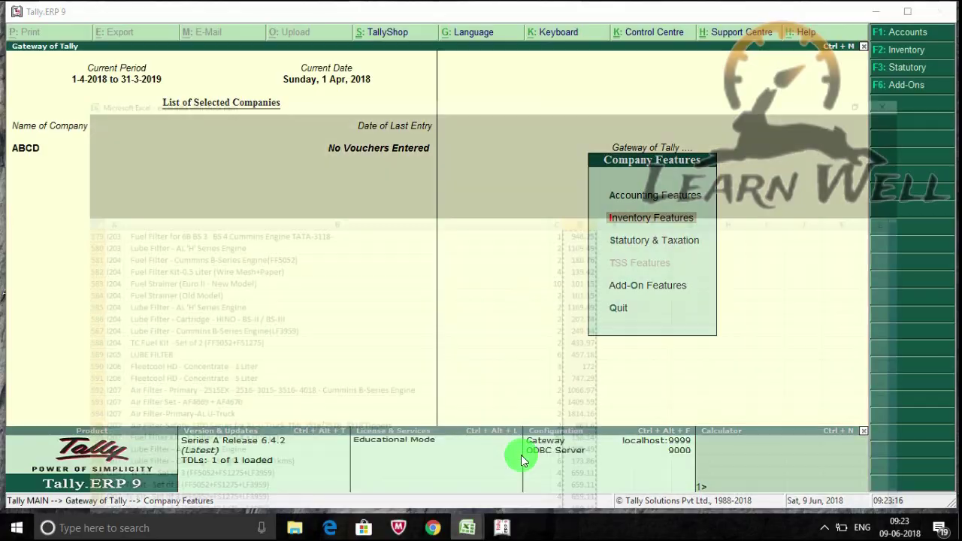
pyautogui.moveTo(467, 528)
pyautogui.click(378, 494)
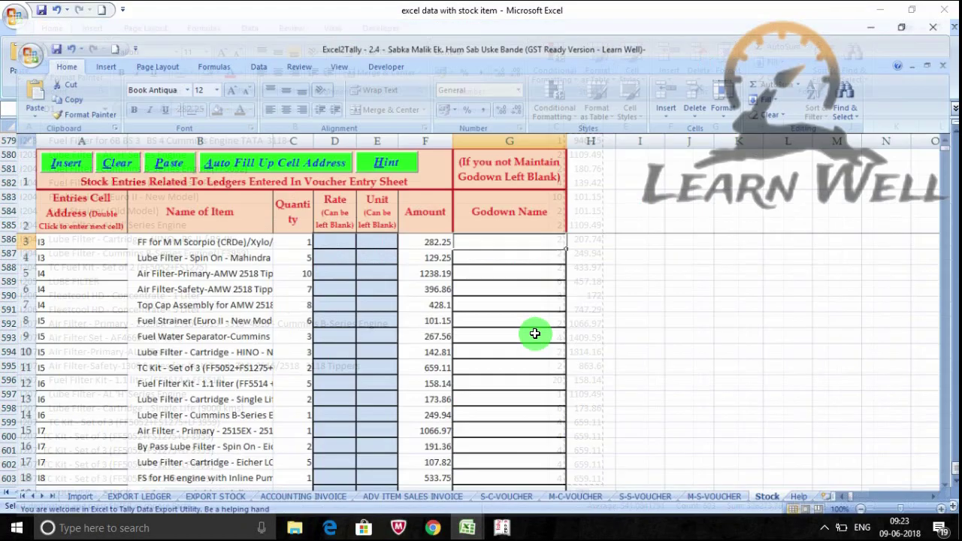
pyautogui.click(502, 528)
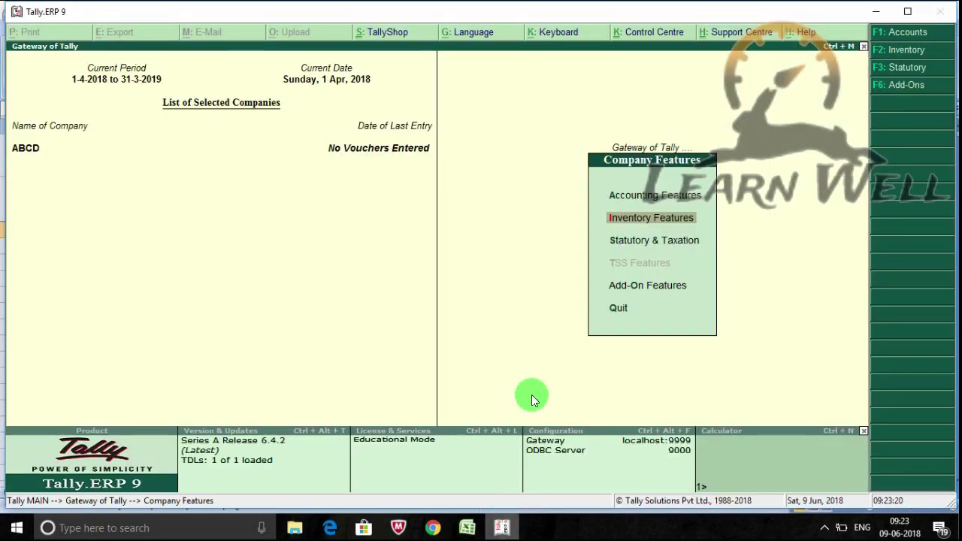
pyautogui.press('Escape')
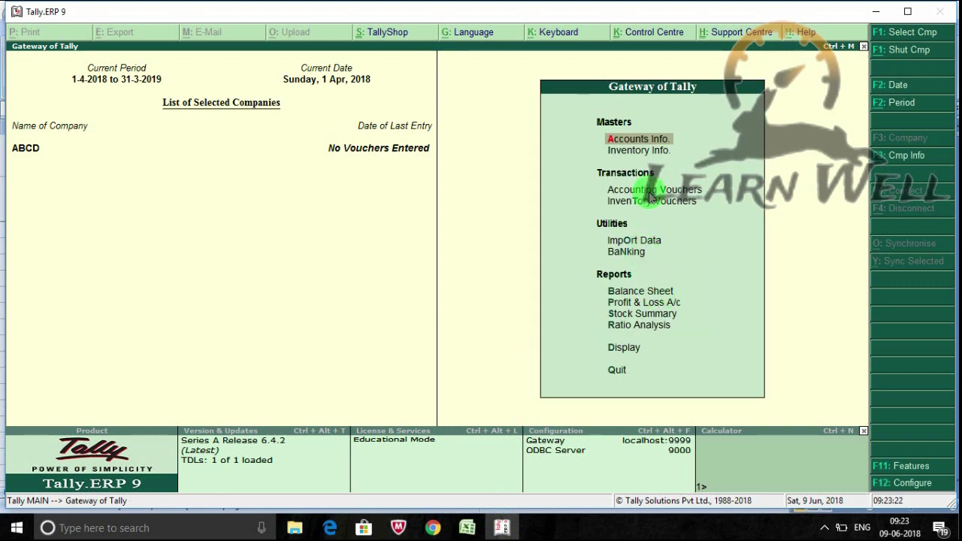
pyautogui.click(639, 150)
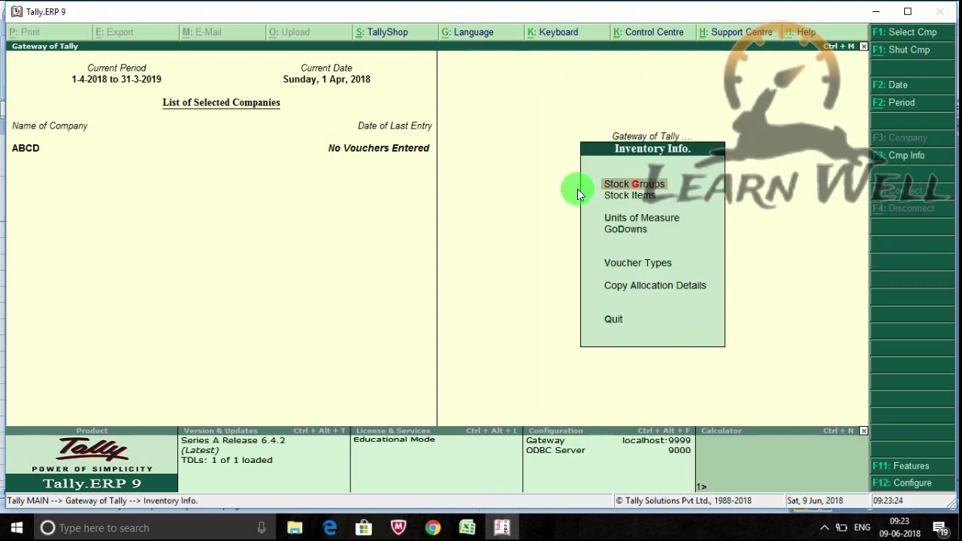
# Check the existing godowns list, then create a new godown named RAIPUR in Tally
pyautogui.click(642, 241)
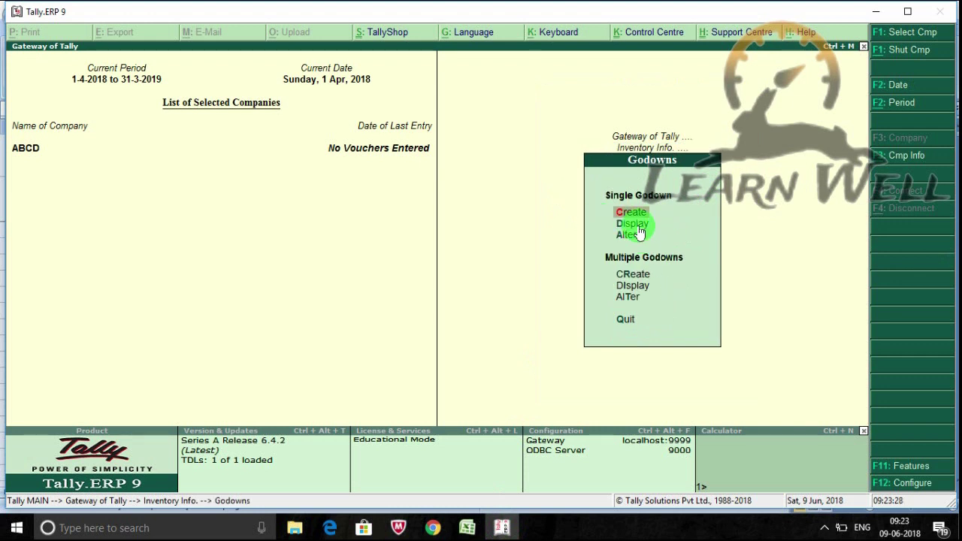
pyautogui.click(638, 225)
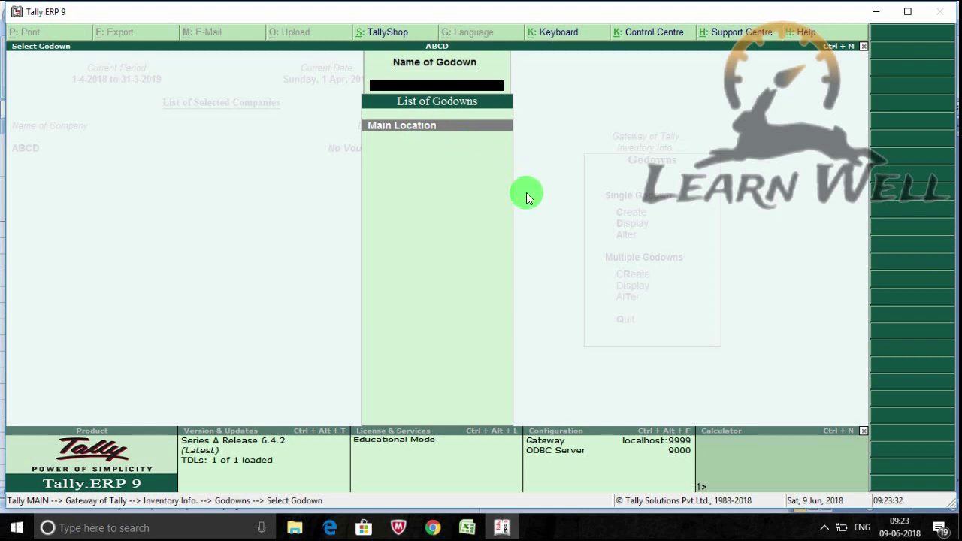
pyautogui.press('Escape')
pyautogui.click(660, 219)
pyautogui.write('RAIPUR')
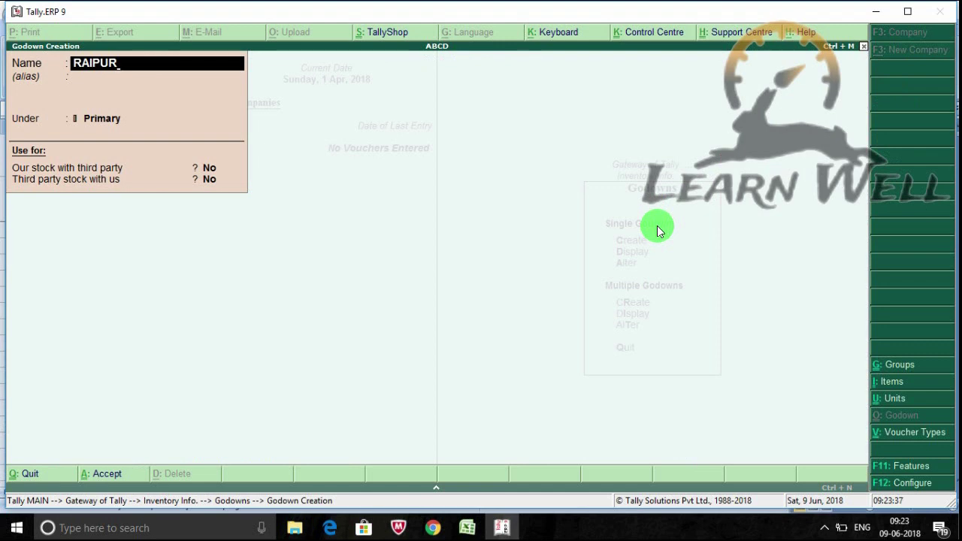
pyautogui.press('Return')
pyautogui.press('Return')
pyautogui.press('Return')
pyautogui.press('Return')
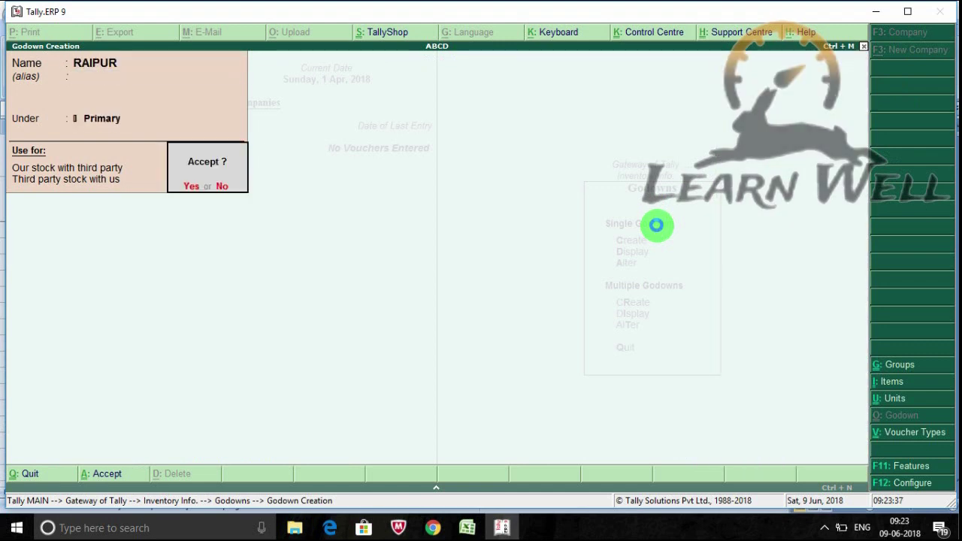
pyautogui.press('Return')
pyautogui.press('Escape')
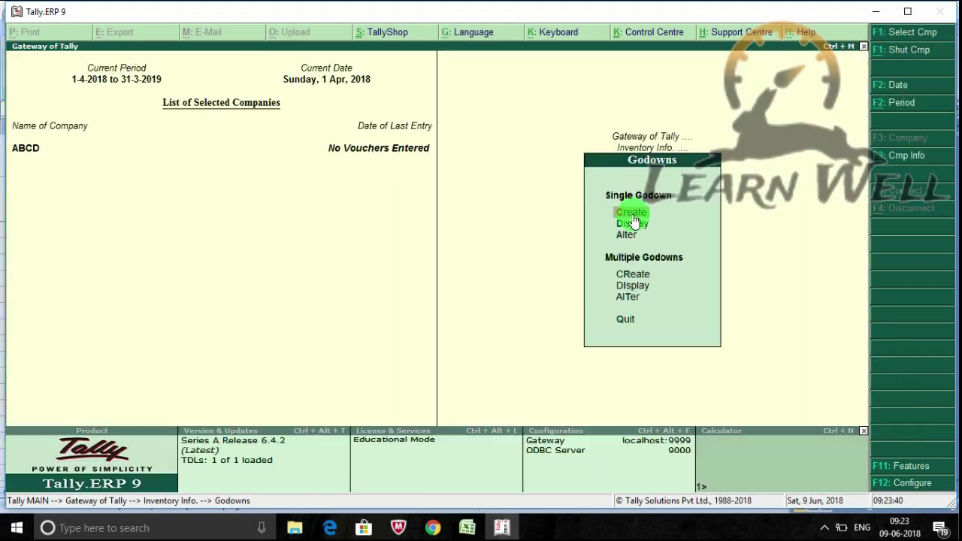
# Open the Main Location godown for alteration, then return to the Excel2Tally workbook
pyautogui.click(642, 234)
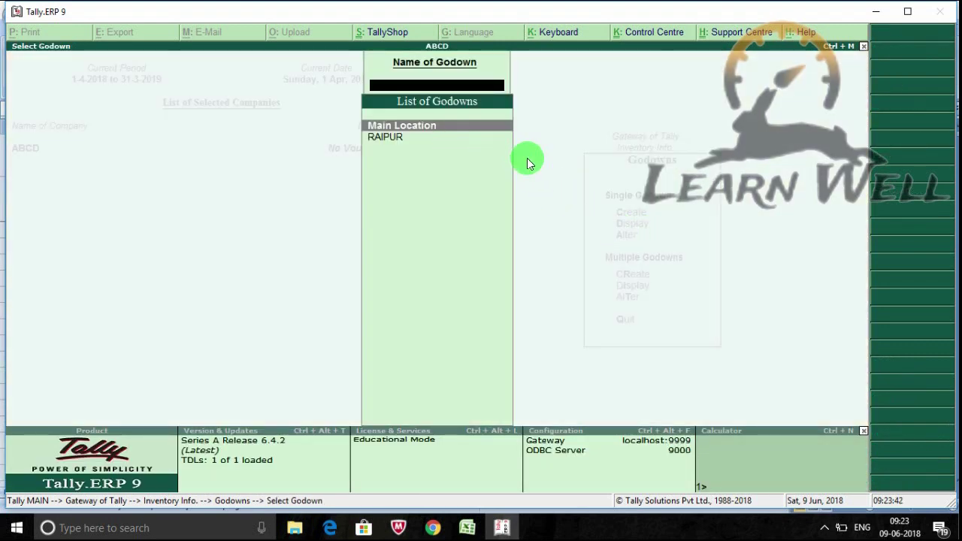
pyautogui.press('Return')
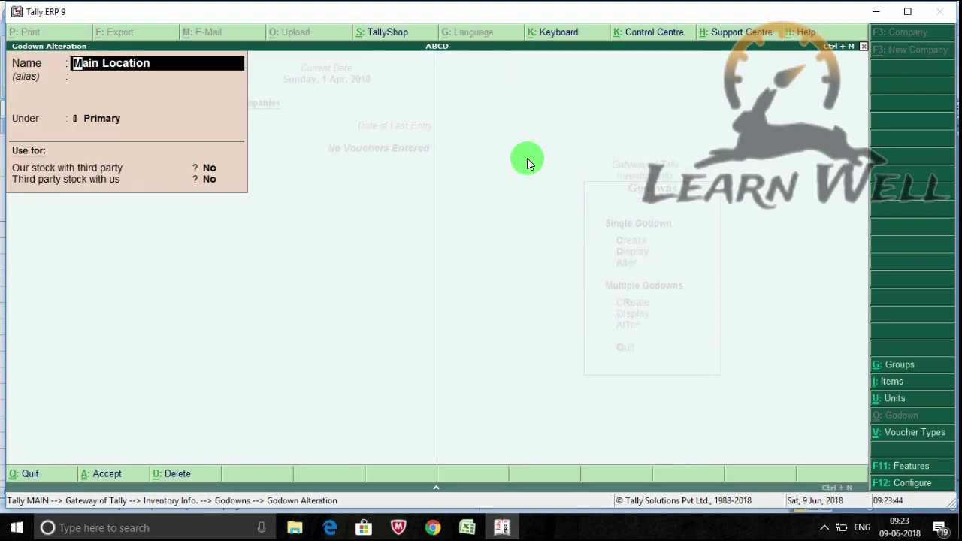
pyautogui.click(467, 528)
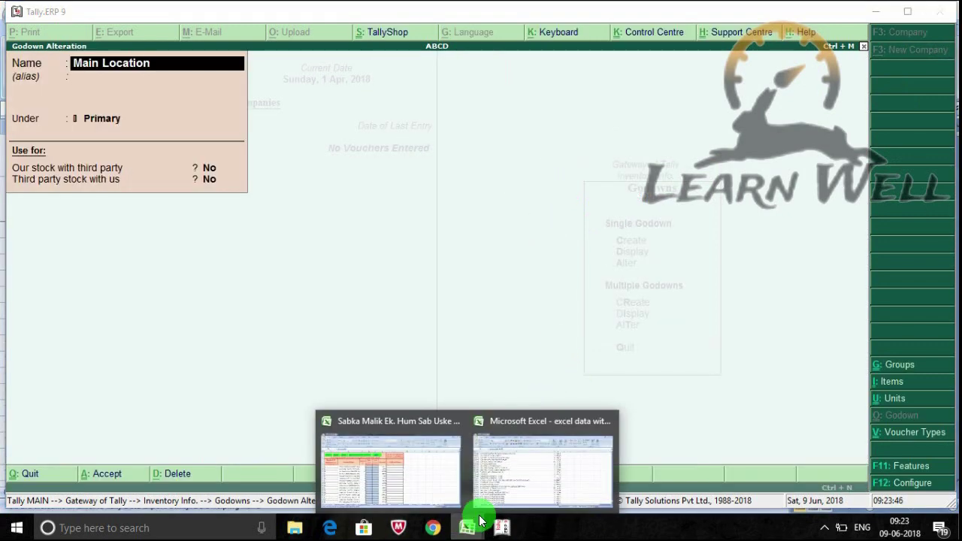
pyautogui.click(440, 481)
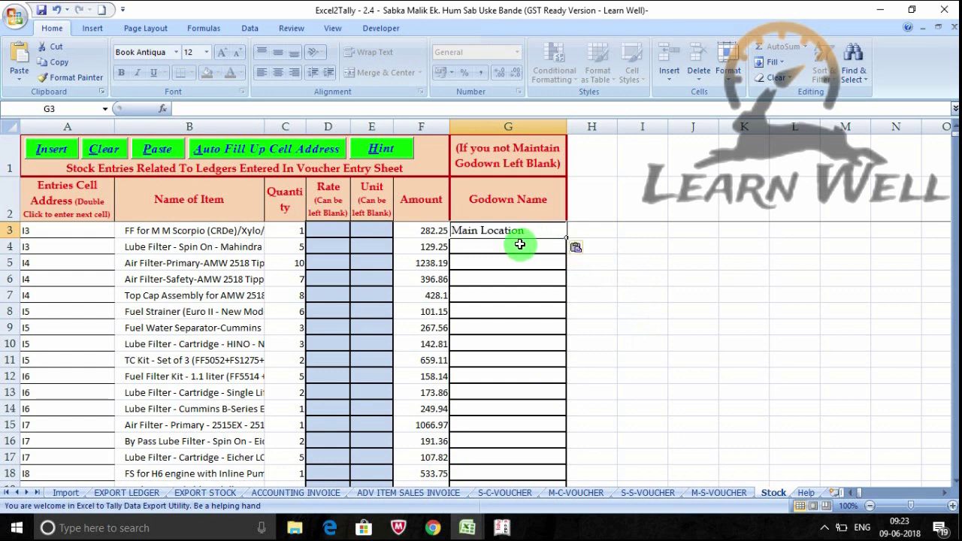
# Select G4 in Excel and open the RAIPUR godown details in Tally
pyautogui.click(521, 244)
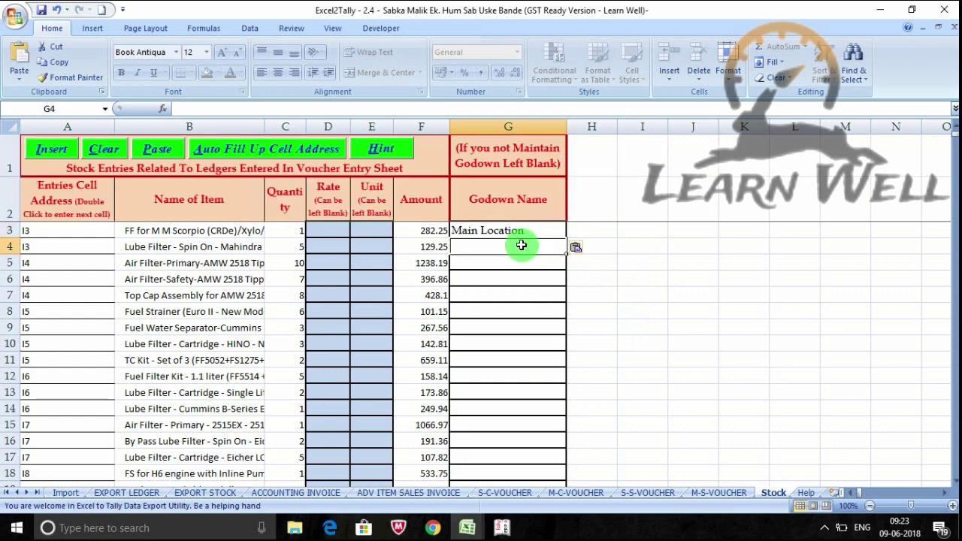
pyautogui.click(466, 527)
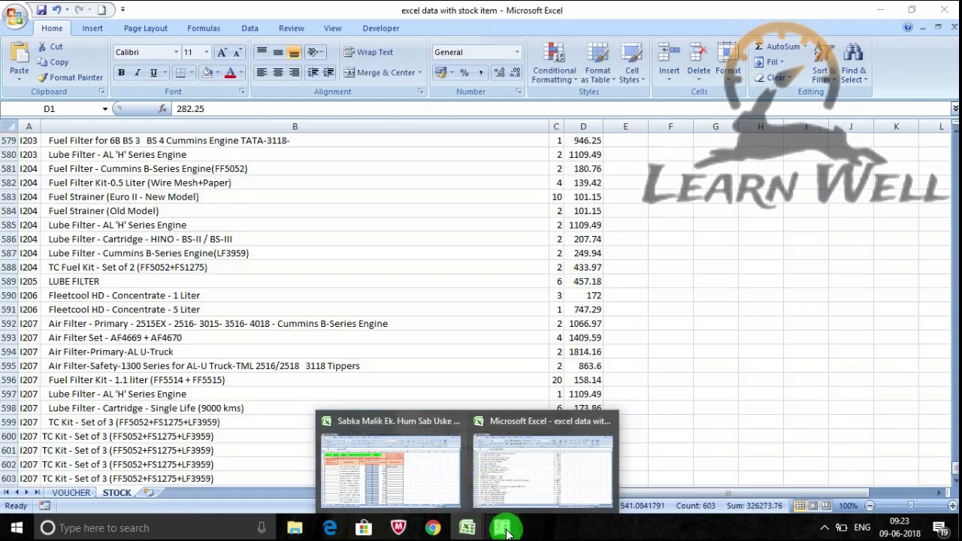
pyautogui.click(504, 528)
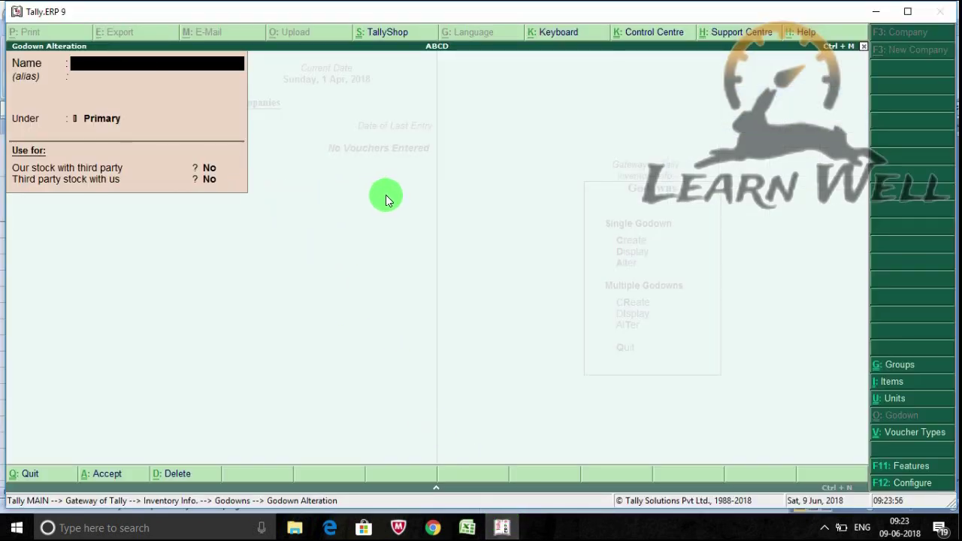
pyautogui.press('Escape')
pyautogui.press('Down')
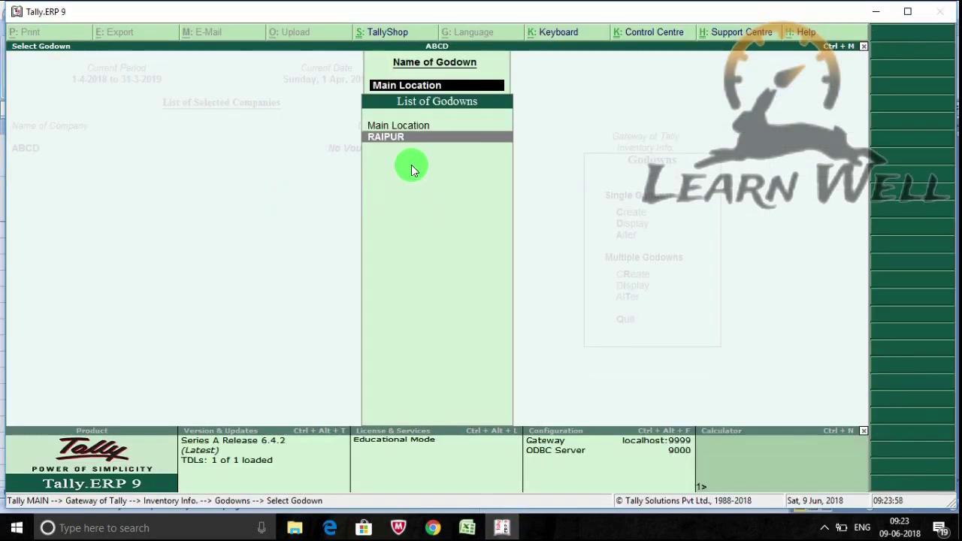
pyautogui.press('Return')
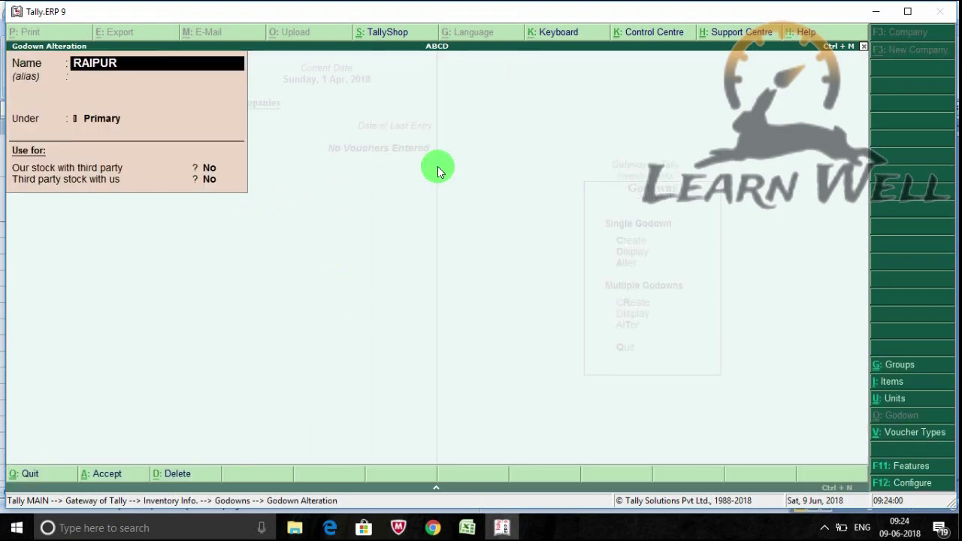
pyautogui.click(429, 475)
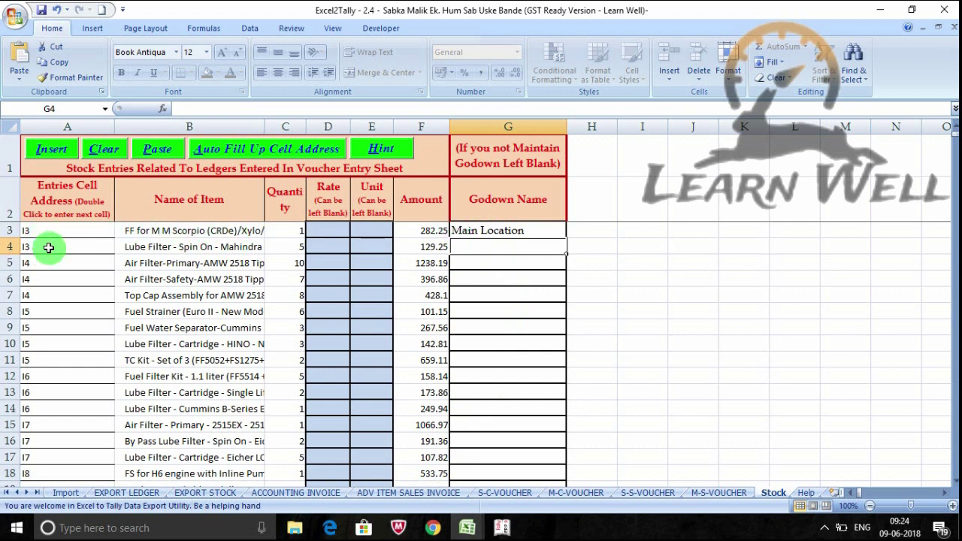
# Put RAIPUR in G4 and Main Location in G5 of the Stock sheet
pyautogui.write('RAIPUR')
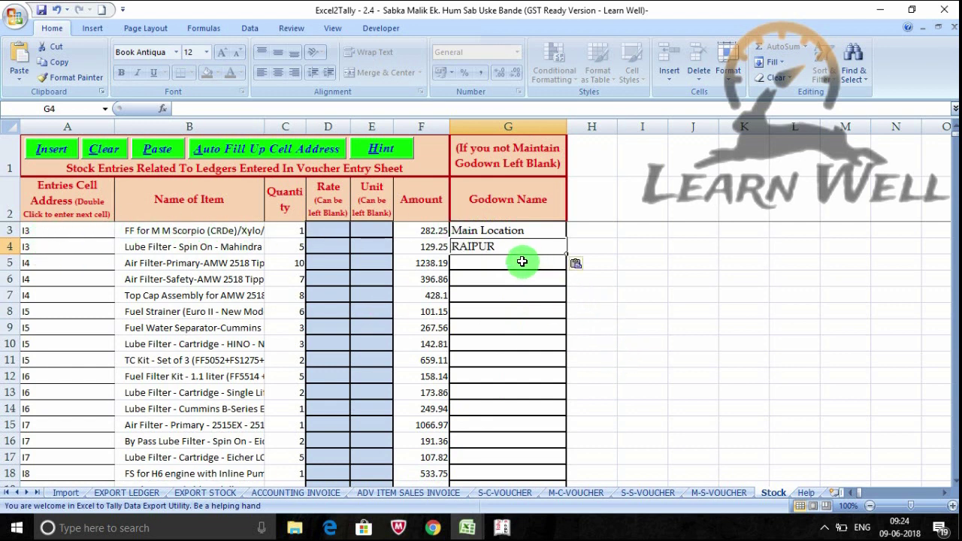
pyautogui.press('Return')
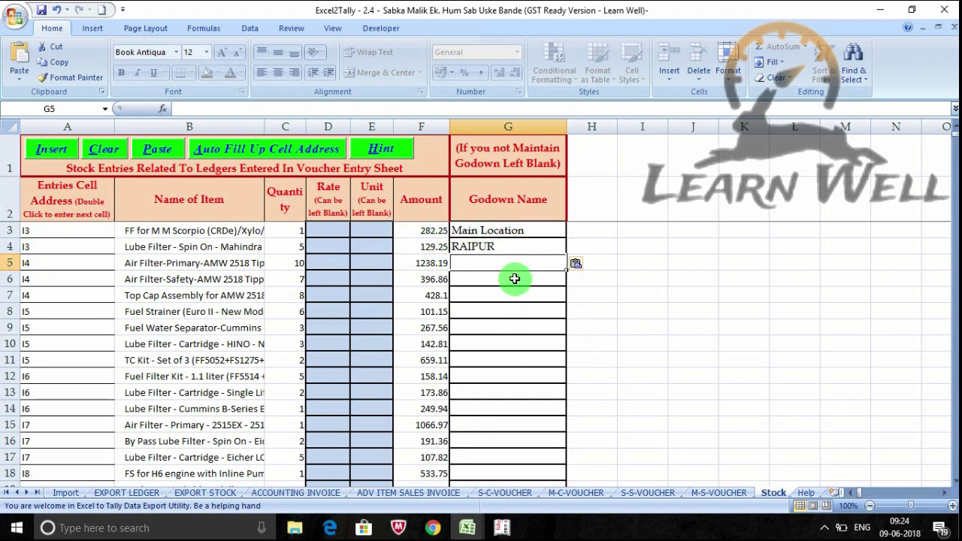
pyautogui.click(517, 230)
pyautogui.hotkey('ctrl', 'c')
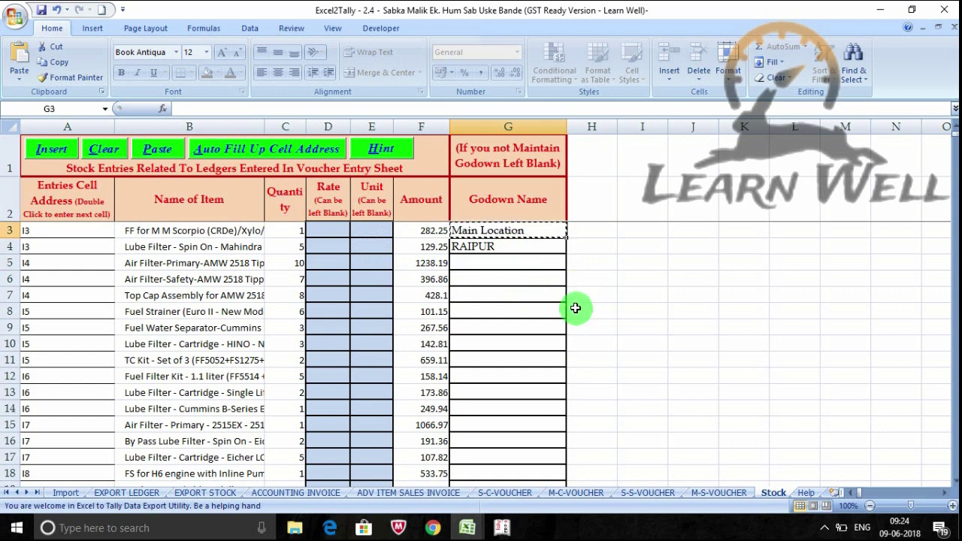
pyautogui.click(526, 263)
pyautogui.hotkey('ctrl', 'v')
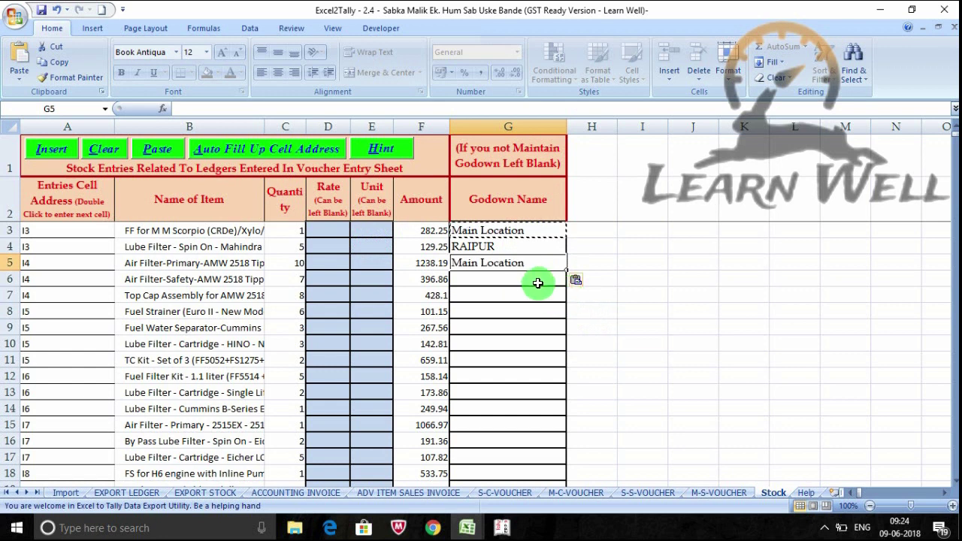
# Fill G6 to G8 with the godown names, RAIPUR in G7 and G8
pyautogui.click(538, 284)
pyautogui.click(517, 250)
pyautogui.hotkey('ctrl', 'c')
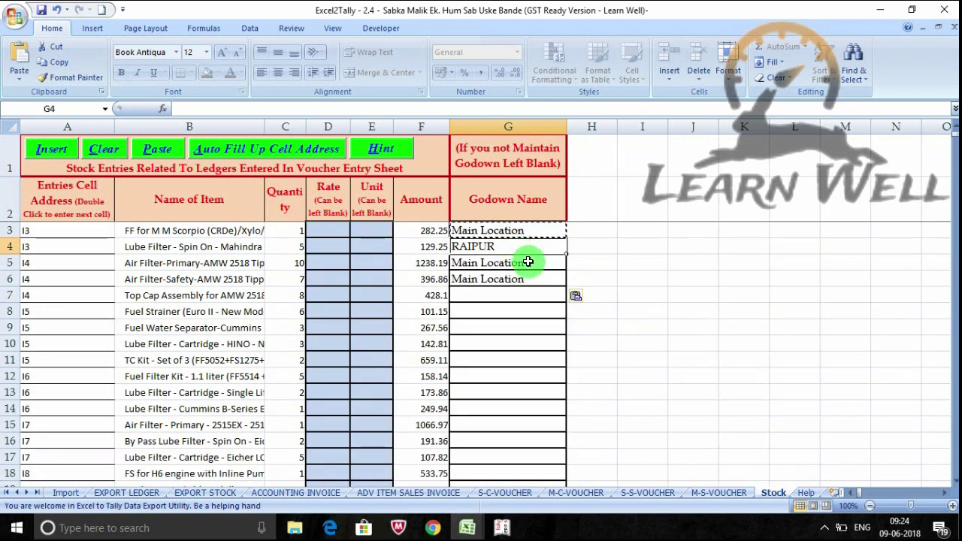
pyautogui.click(513, 301)
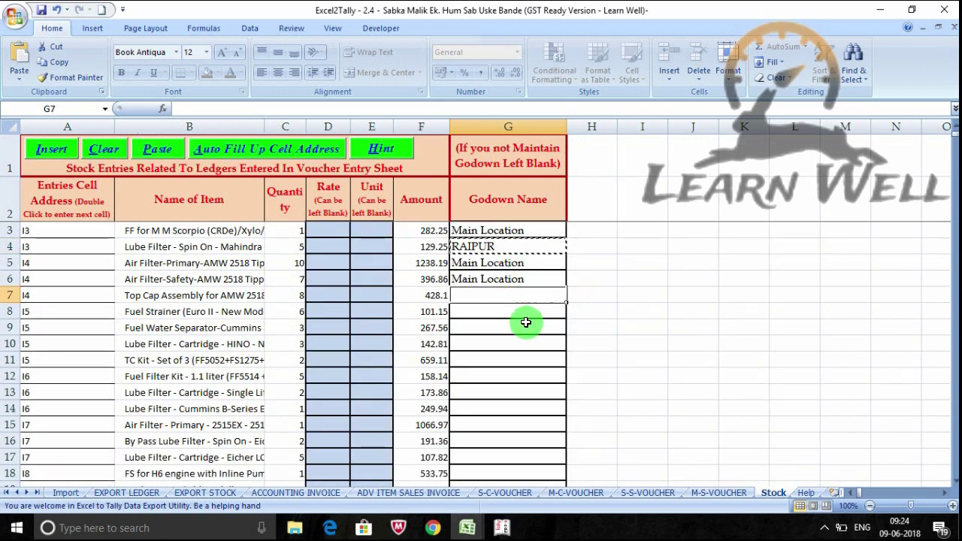
pyautogui.hotkey('ctrl', 'v')
pyautogui.click(518, 315)
pyautogui.hotkey('ctrl', 'v')
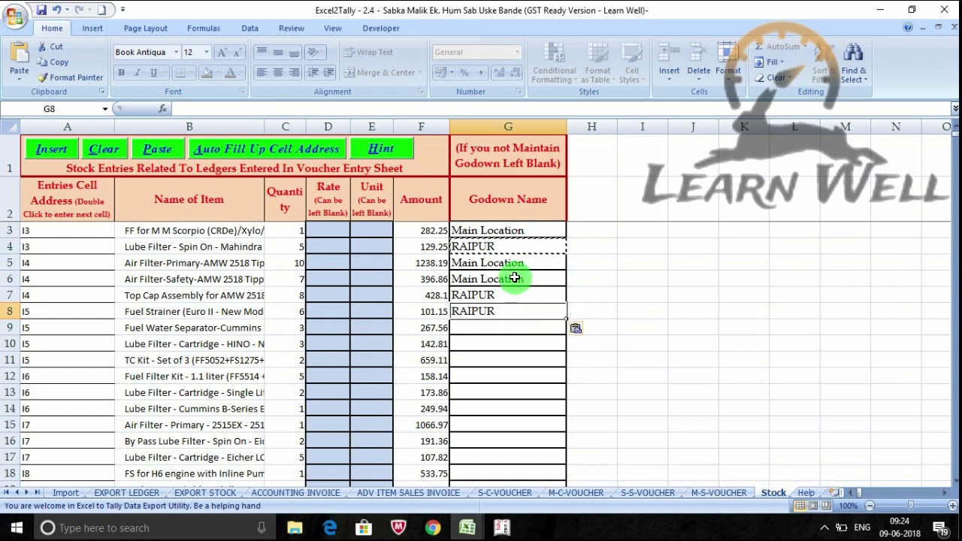
# Repeat the G6:G8 godown pattern down column G through row 605
pyautogui.moveTo(514, 278); pyautogui.dragTo(516, 308)
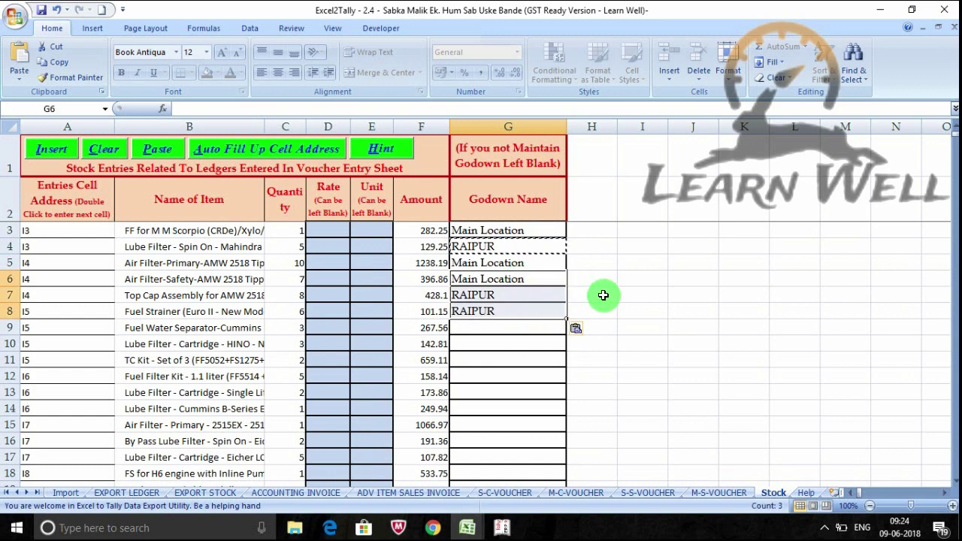
pyautogui.press('Down')
pyautogui.press('Down')
pyautogui.press('Down')
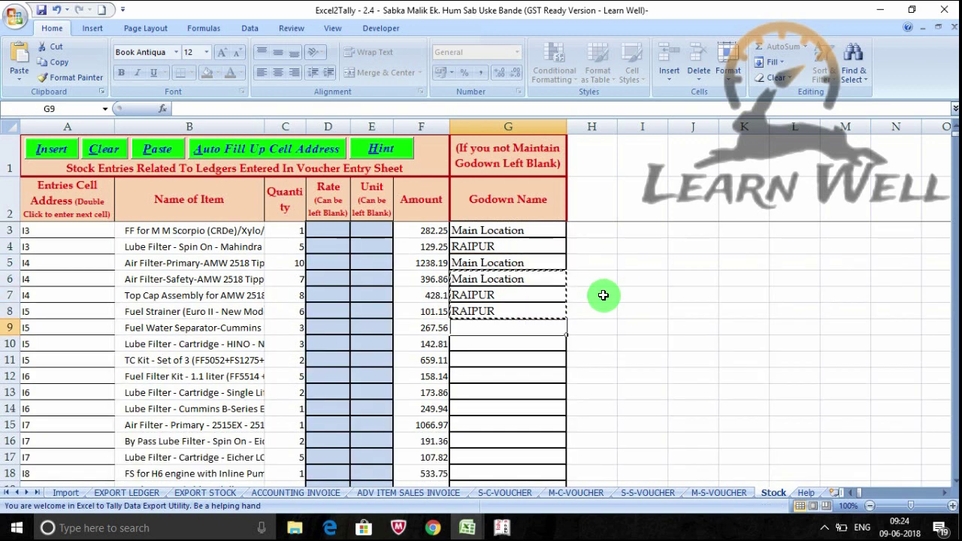
pyautogui.scroll(-2, 603, 295)
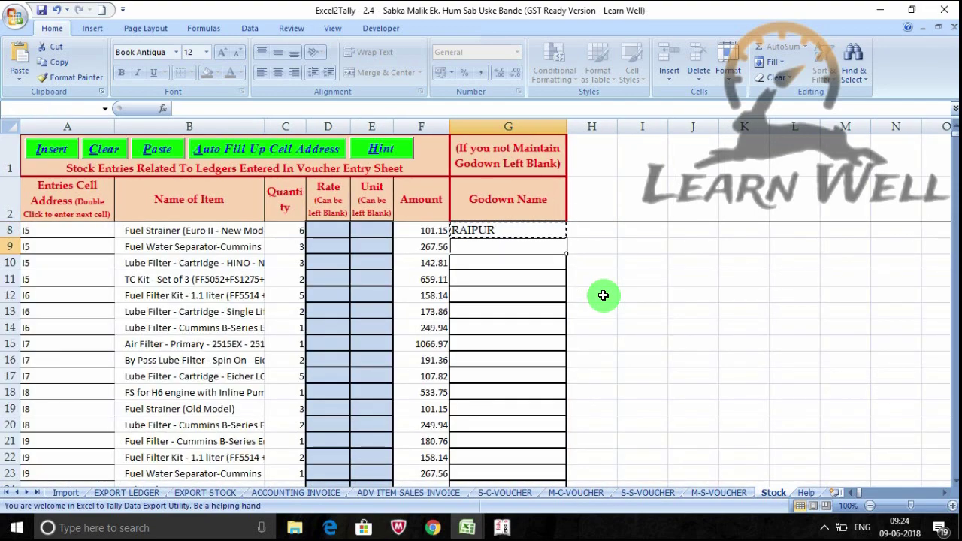
pyautogui.hotkey('shift', 'Down')
pyautogui.hotkey('shift', 'Down')
pyautogui.hotkey('shift', 'Down')
pyautogui.moveTo(566, 319); pyautogui.dragTo(568, 484)
pyautogui.moveTo(603, 294); pyautogui.dragTo(603, 295)
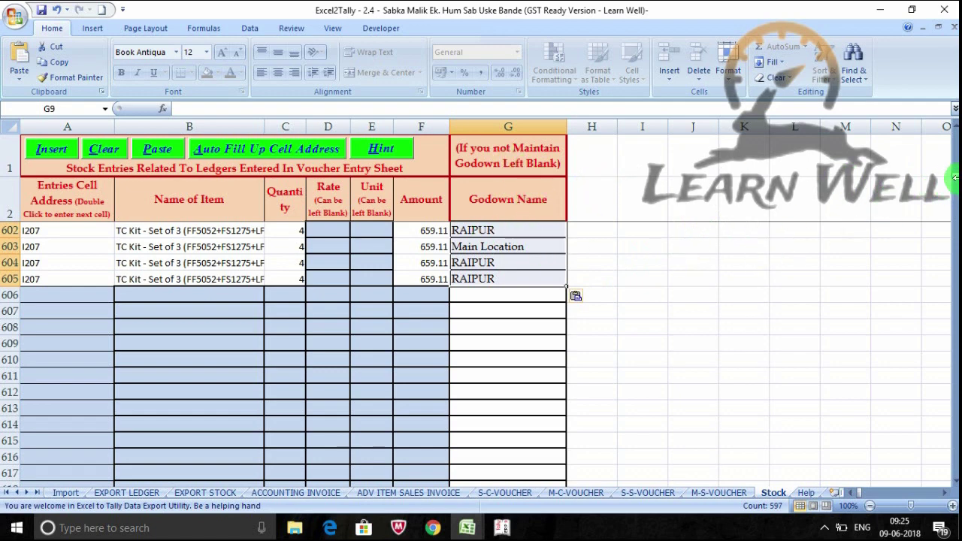
pyautogui.moveTo(953, 173); pyautogui.dragTo(948, 114)
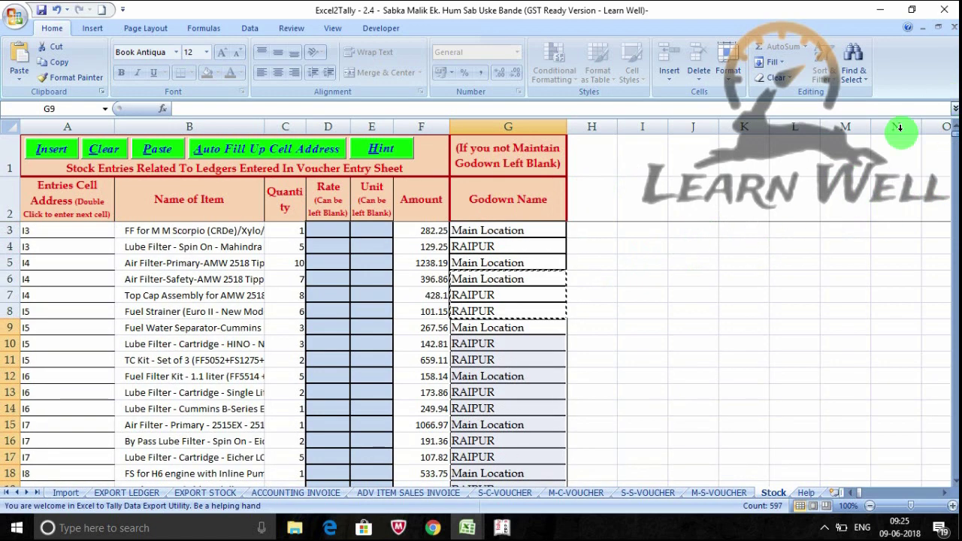
pyautogui.click(437, 241)
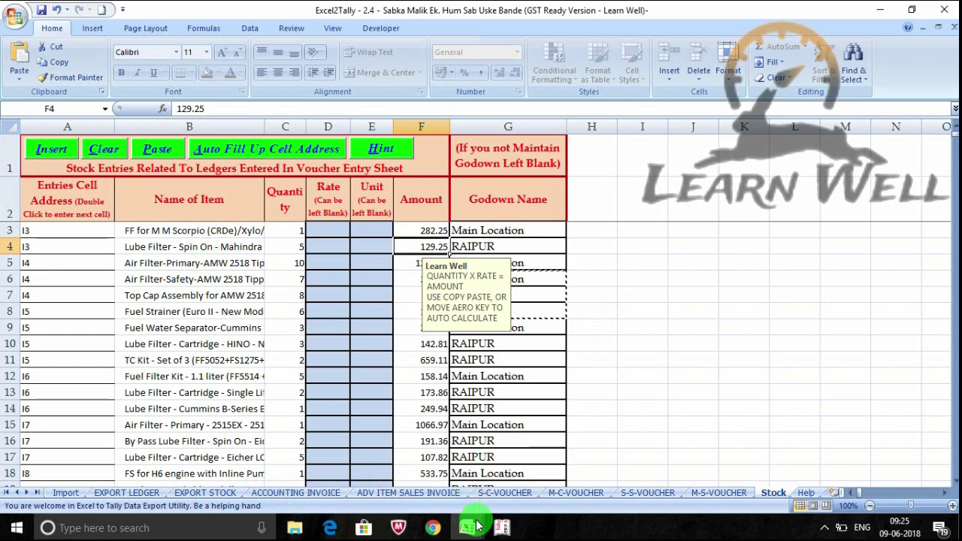
# Leave the RAIPUR godown, review the Cash and Profit & Loss ledgers and stock items, and return to Gateway of Tally
pyautogui.click(502, 528)
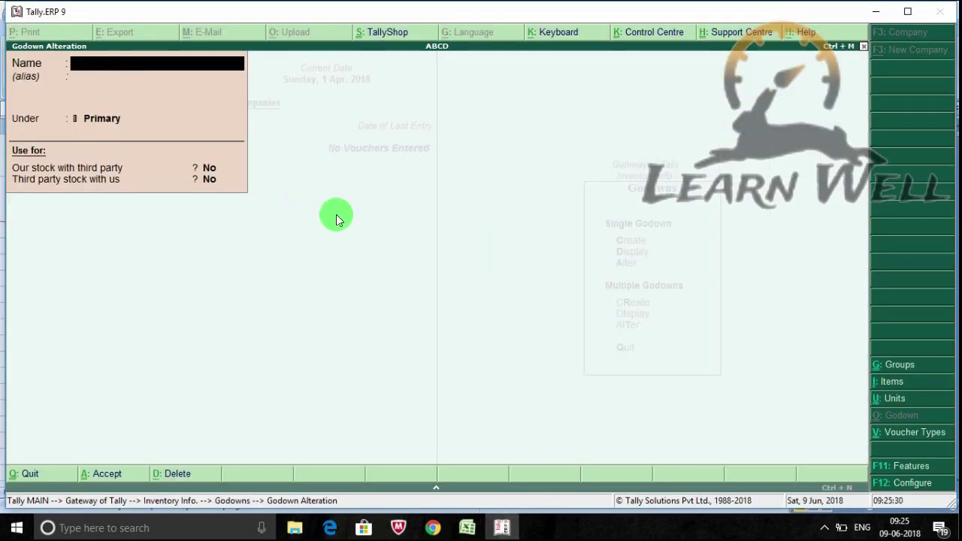
pyautogui.press('Escape')
pyautogui.press('Escape')
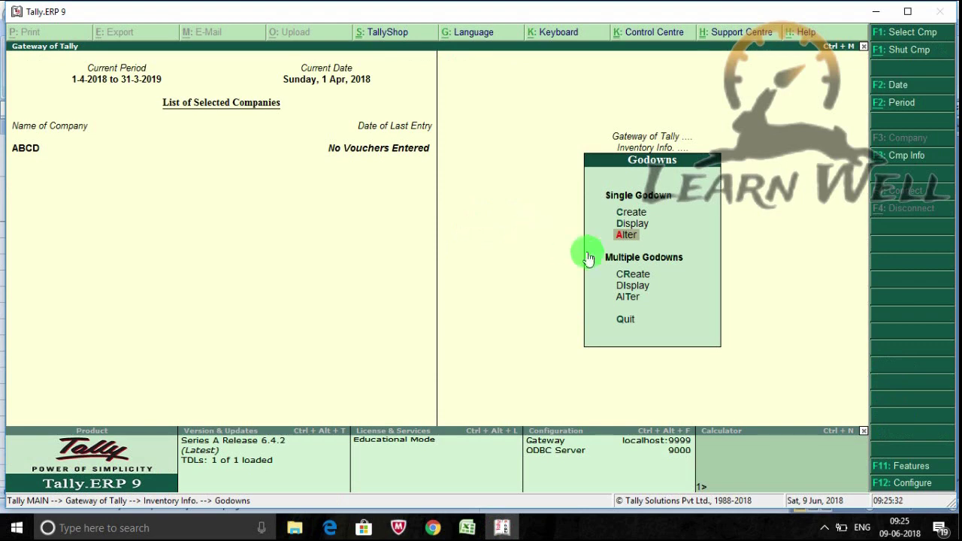
pyautogui.press('Escape')
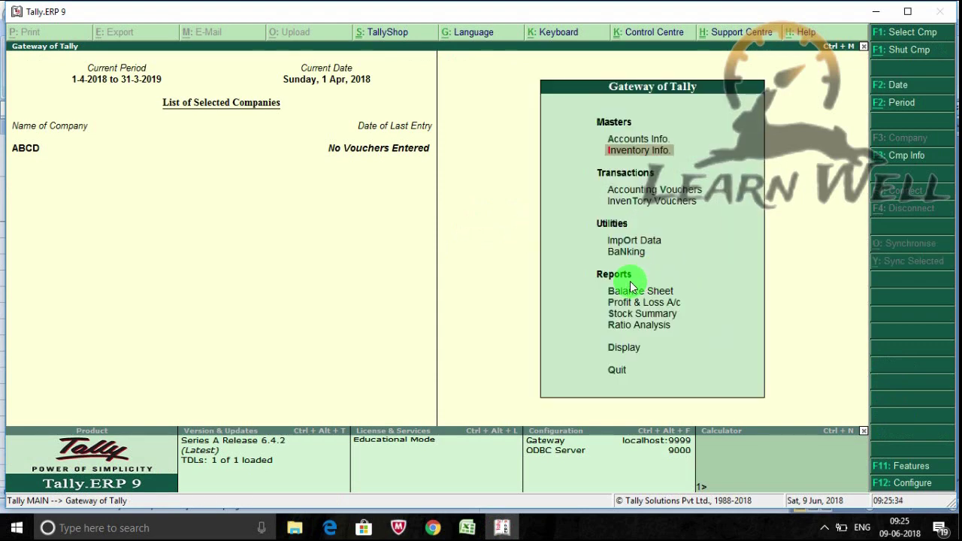
pyautogui.press('a')
pyautogui.press('l')
pyautogui.press('a')
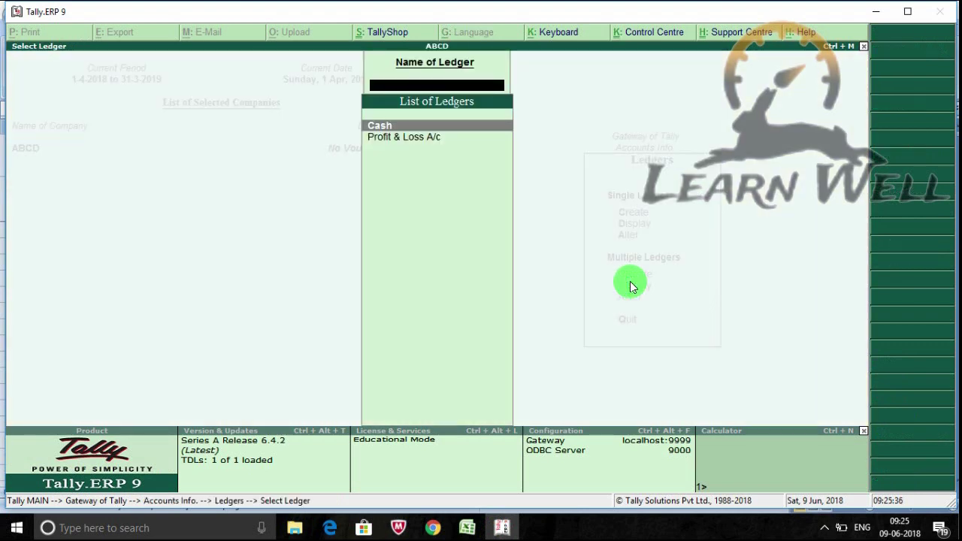
pyautogui.press('Escape')
pyautogui.press('Escape')
pyautogui.press('Escape')
pyautogui.press('i')
pyautogui.press('i')
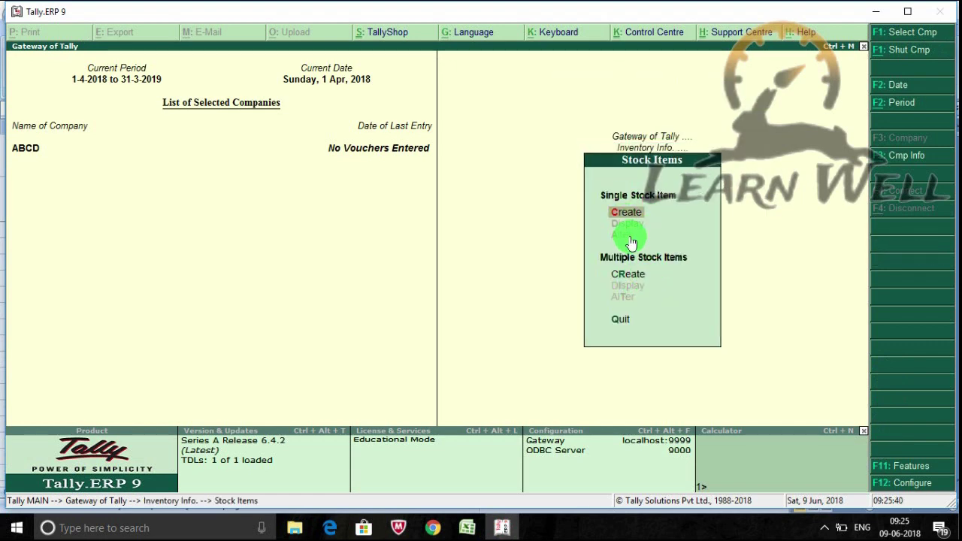
pyautogui.press('Escape')
pyautogui.press('Escape')
pyautogui.press('Escape')
pyautogui.press('Escape')
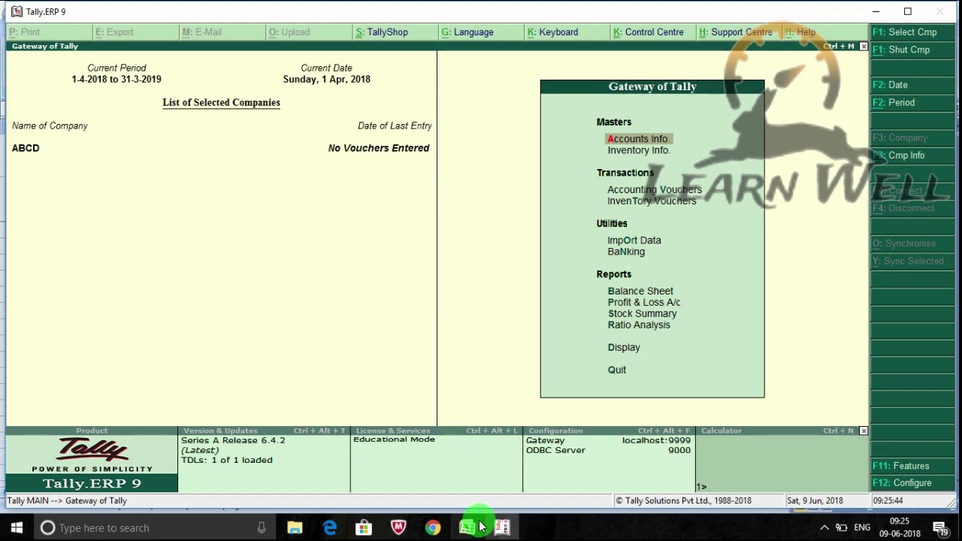
# Copy the 205 party names in C2:C206 of the VOUCHER sheet
pyautogui.moveTo(466, 528)
pyautogui.click(398, 462)
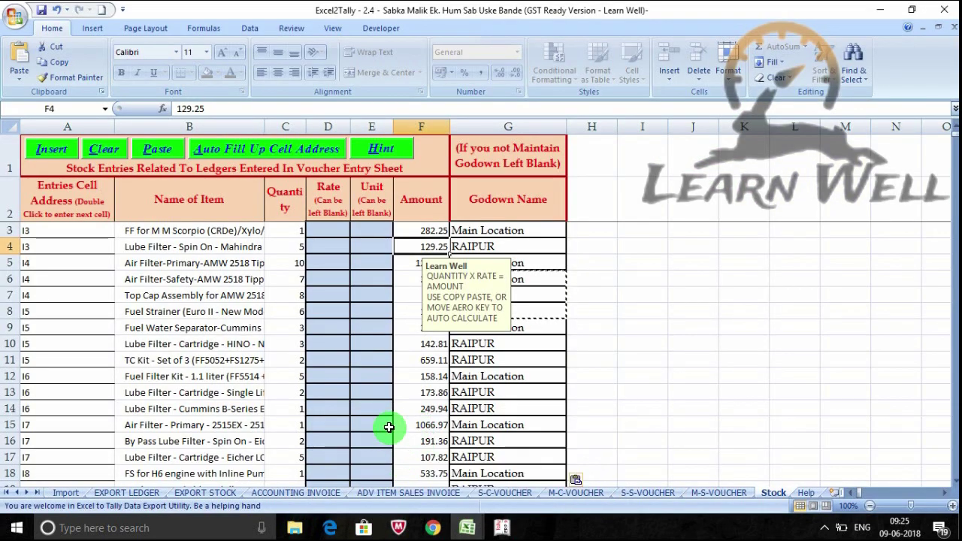
pyautogui.click(508, 475)
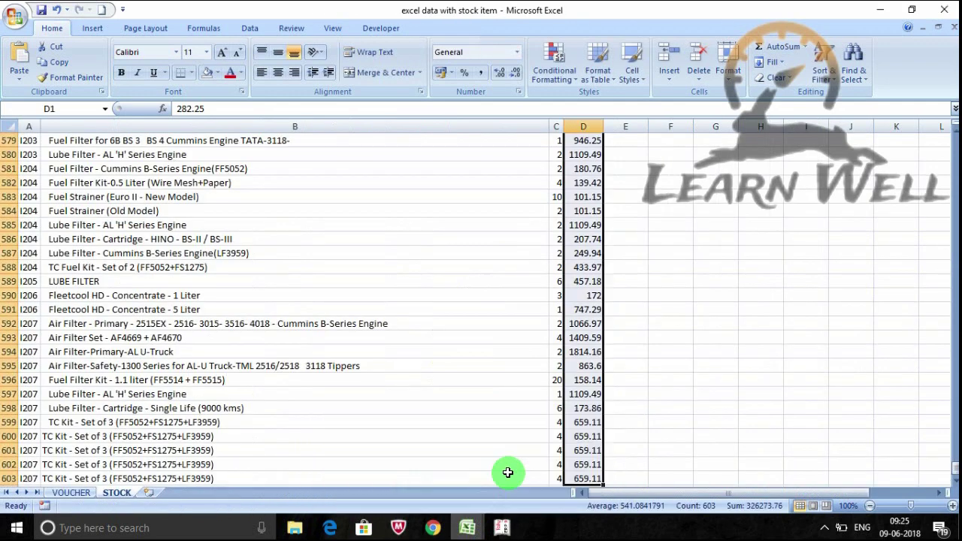
pyautogui.click(75, 493)
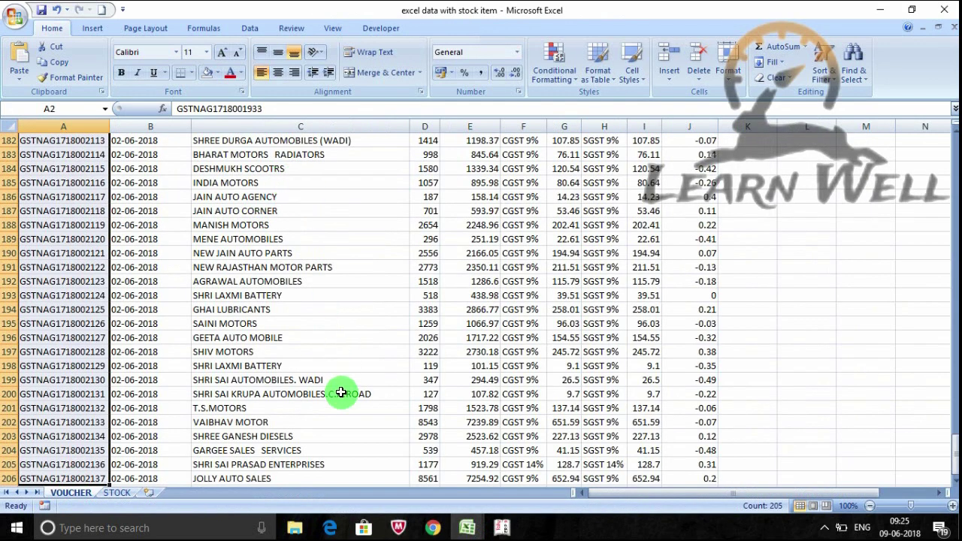
pyautogui.click(259, 478)
pyautogui.hotkey('ctrl', 'shift', 'Up')
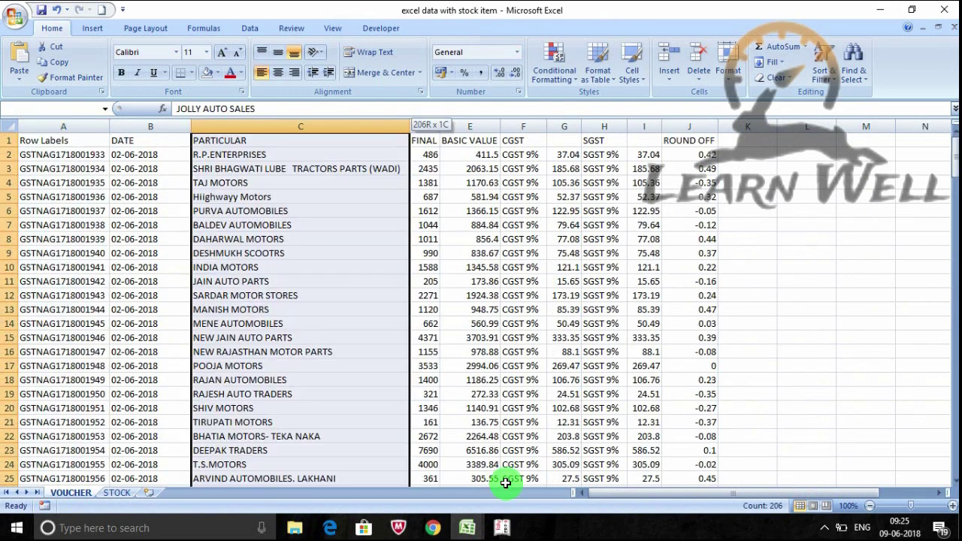
pyautogui.hotkey('shift', 'Down')
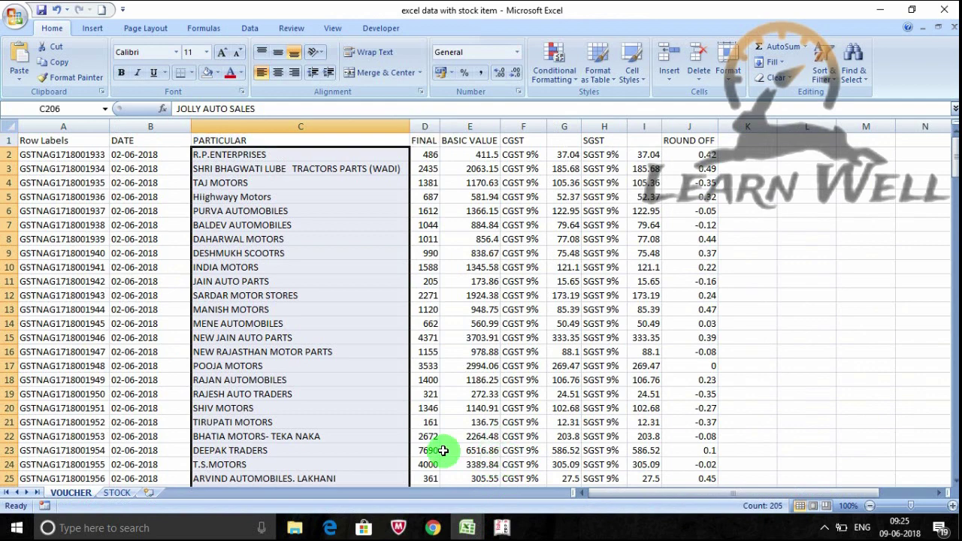
pyautogui.hotkey('ctrl', 'c')
# Go to the EXPORT LEDGER sheet of the Excel2Tally workbook
pyautogui.moveTo(954, 150); pyautogui.dragTo(953, 458)
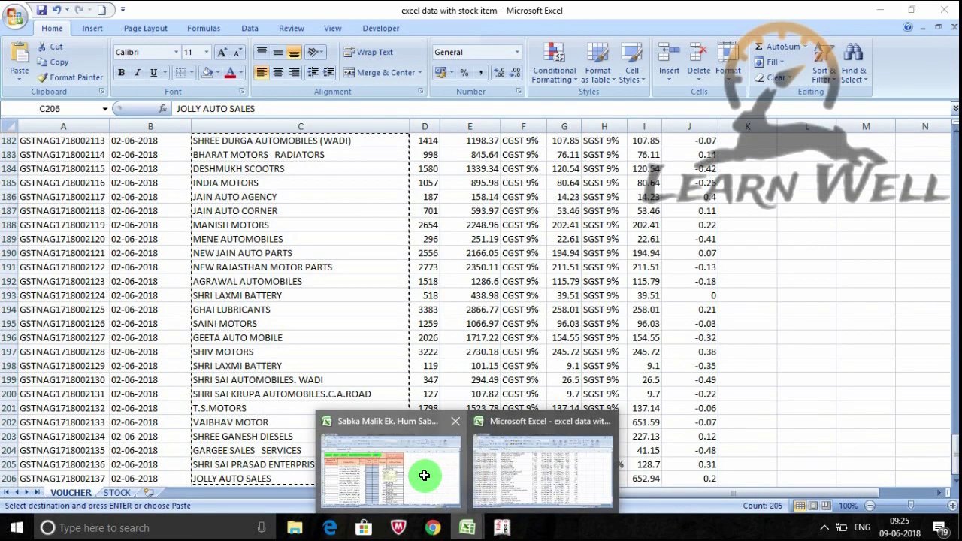
pyautogui.moveTo(467, 527)
pyautogui.click(425, 477)
pyautogui.click(115, 493)
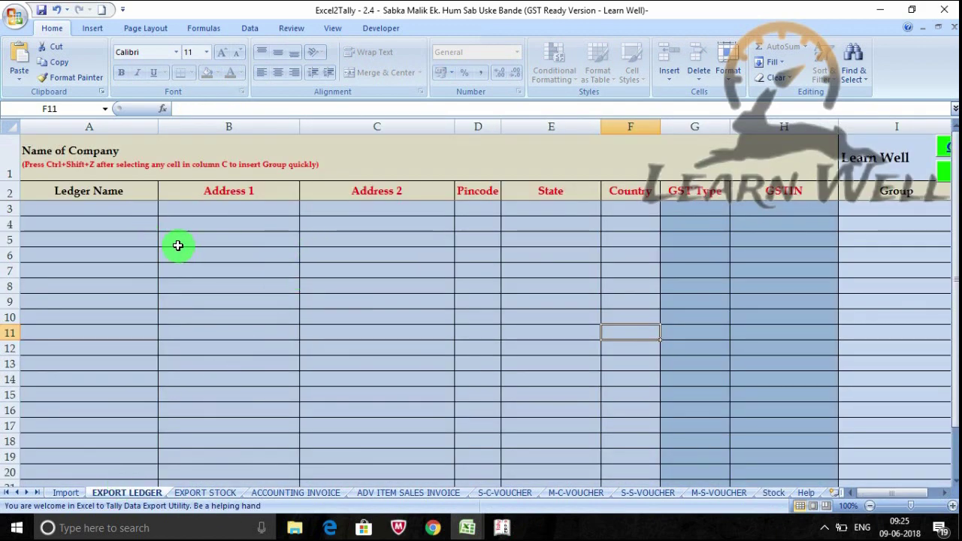
# Paste the party names from A3 as Ledger Names and set the first ledger's Group to Sundry Debtors
pyautogui.click(109, 208)
pyautogui.hotkey('ctrl', 'v')
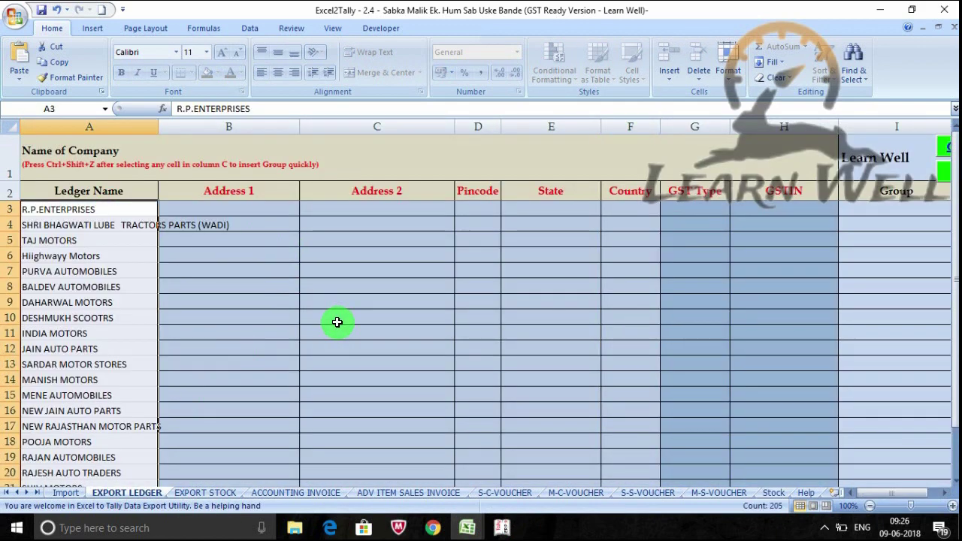
pyautogui.click(891, 209)
pyautogui.click(941, 494)
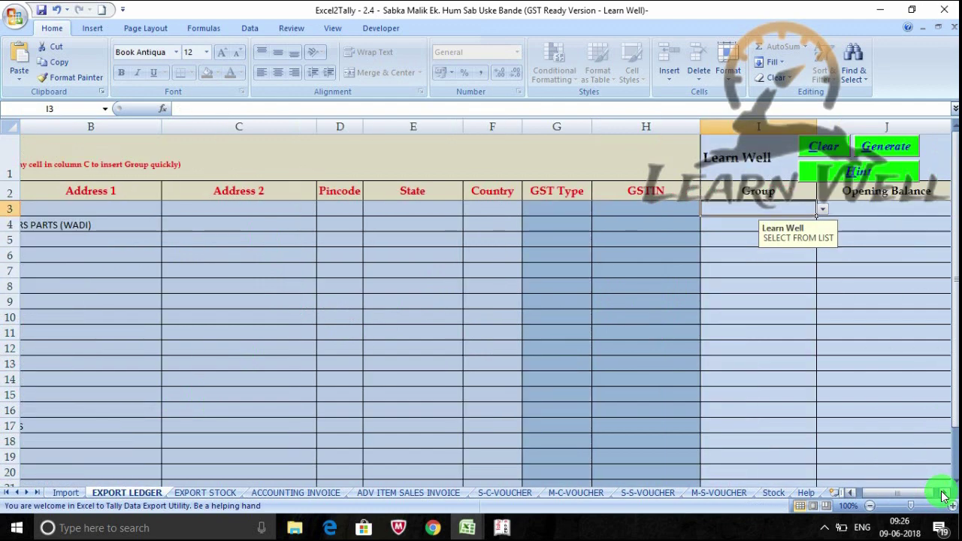
pyautogui.click(941, 494)
pyautogui.click(681, 208)
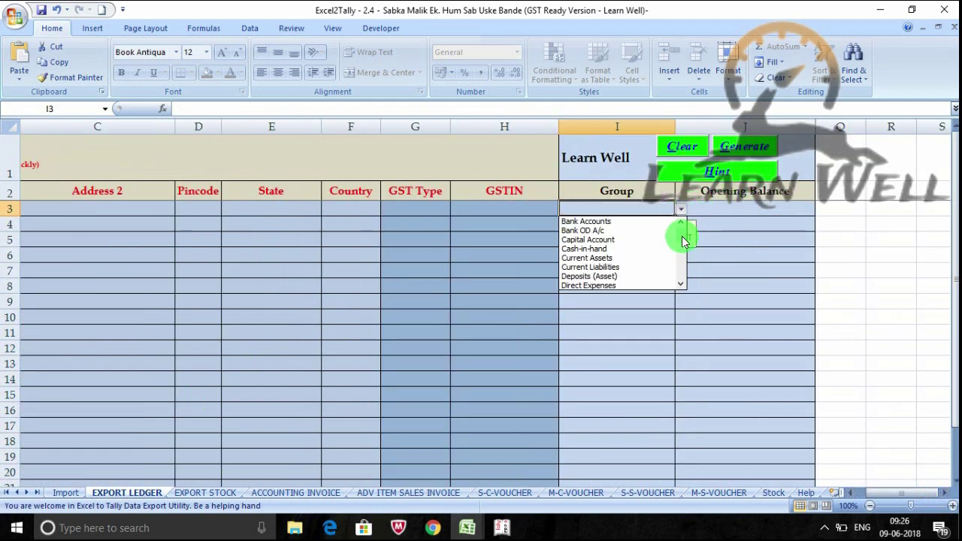
pyautogui.moveTo(683, 236); pyautogui.dragTo(676, 271)
pyautogui.click(634, 268)
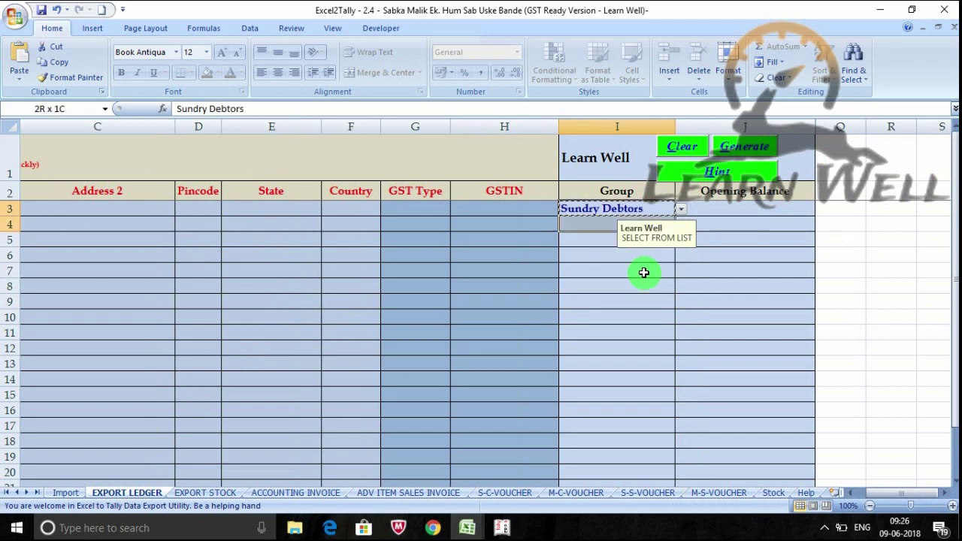
# Fill Sundry Debtors down the Group column for every party ledger through row 207
pyautogui.moveTo(616, 211); pyautogui.dragTo(662, 481)
pyautogui.moveTo(643, 273); pyautogui.dragTo(644, 273)
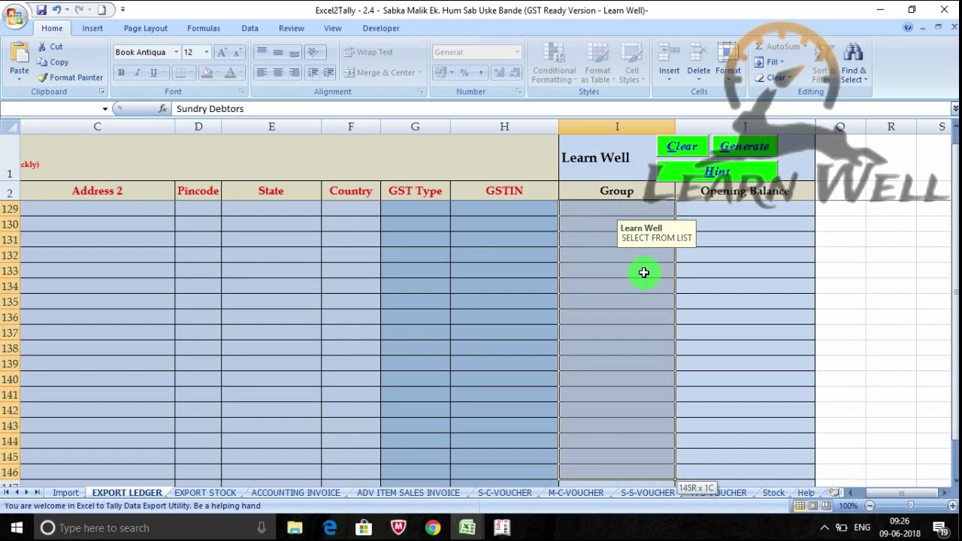
pyautogui.moveTo(644, 273); pyautogui.dragTo(643, 273)
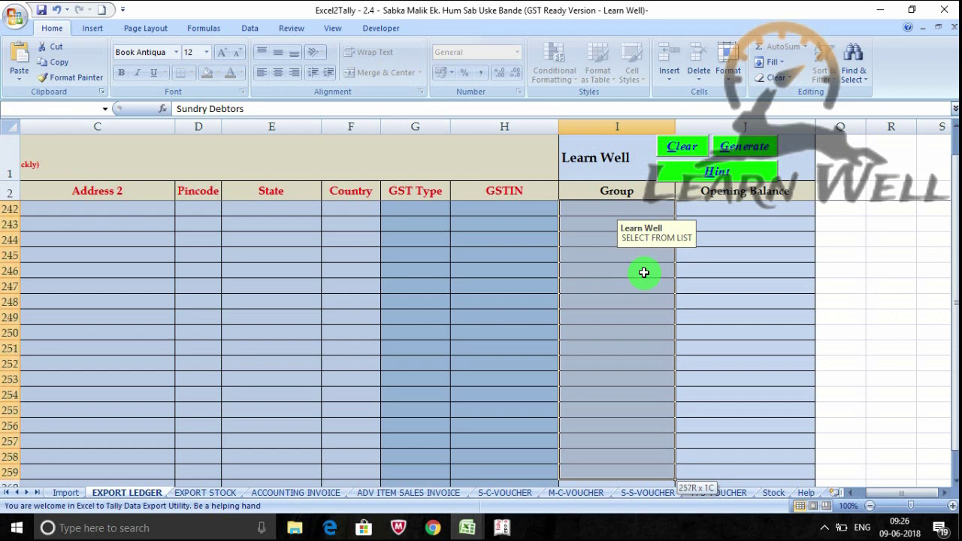
pyautogui.moveTo(643, 273); pyautogui.dragTo(643, 273)
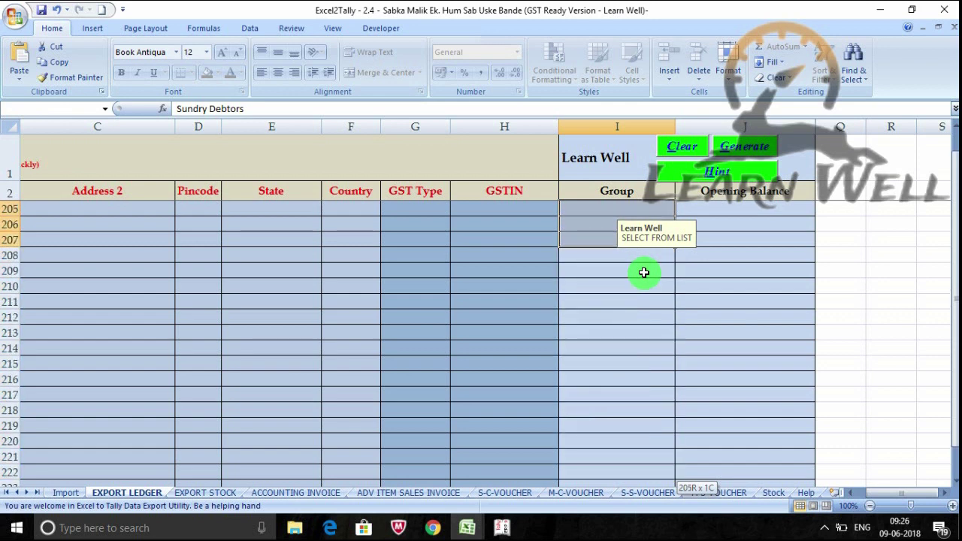
pyautogui.hotkey('ctrl', 'd')
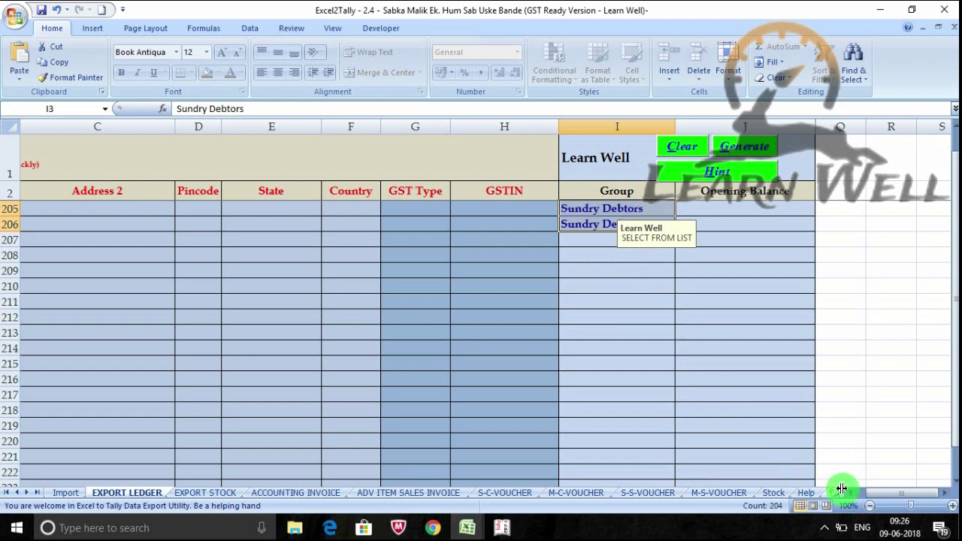
pyautogui.moveTo(875, 492); pyautogui.dragTo(853, 489)
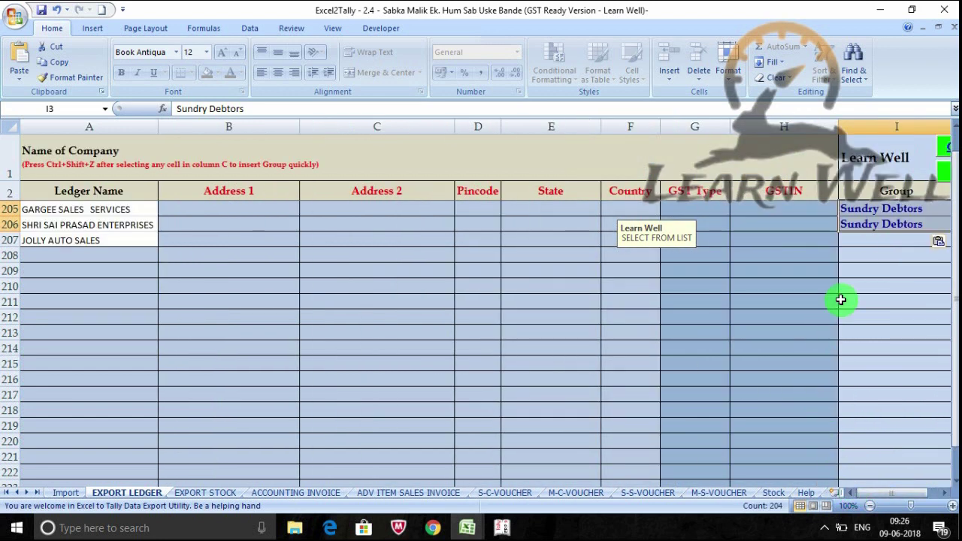
pyautogui.click(873, 240)
pyautogui.hotkey('ctrl', 'd')
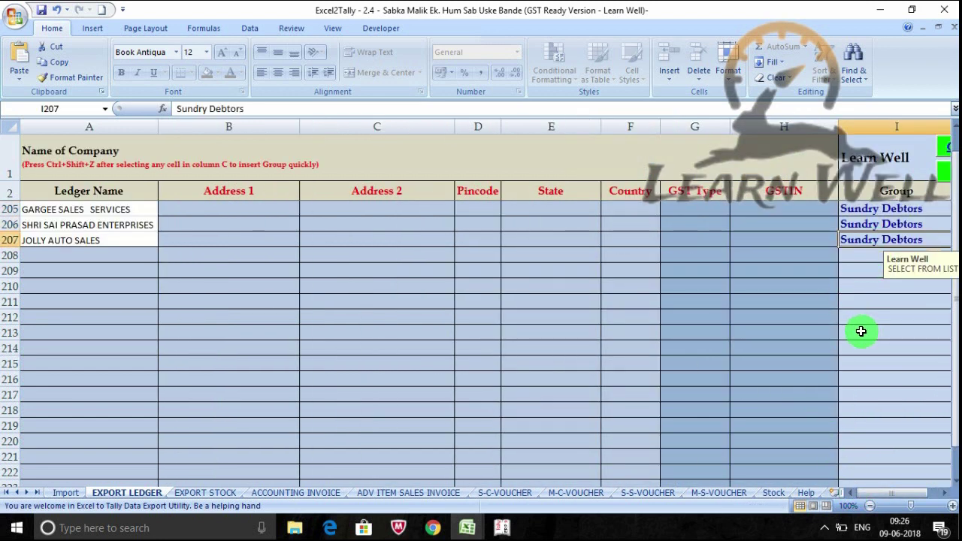
pyautogui.click(107, 256)
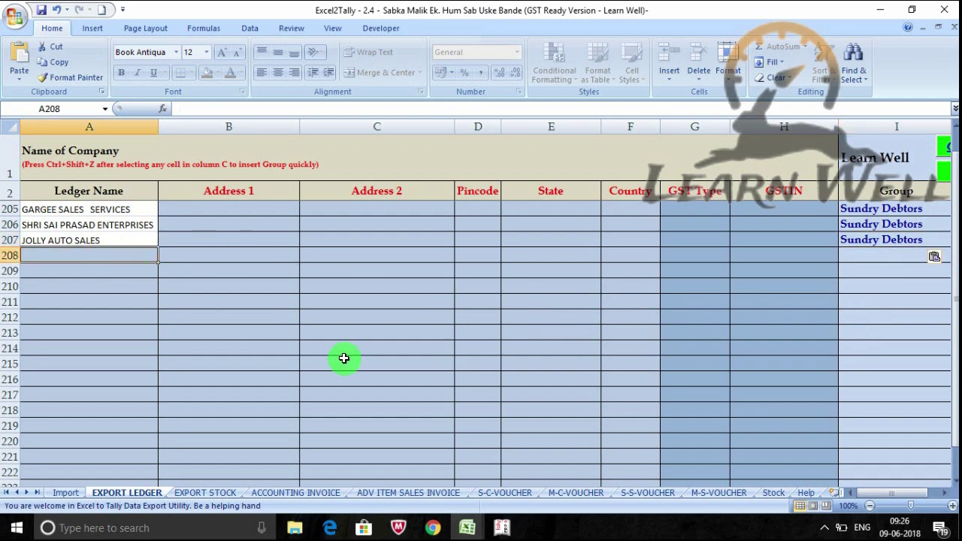
pyautogui.moveTo(466, 528)
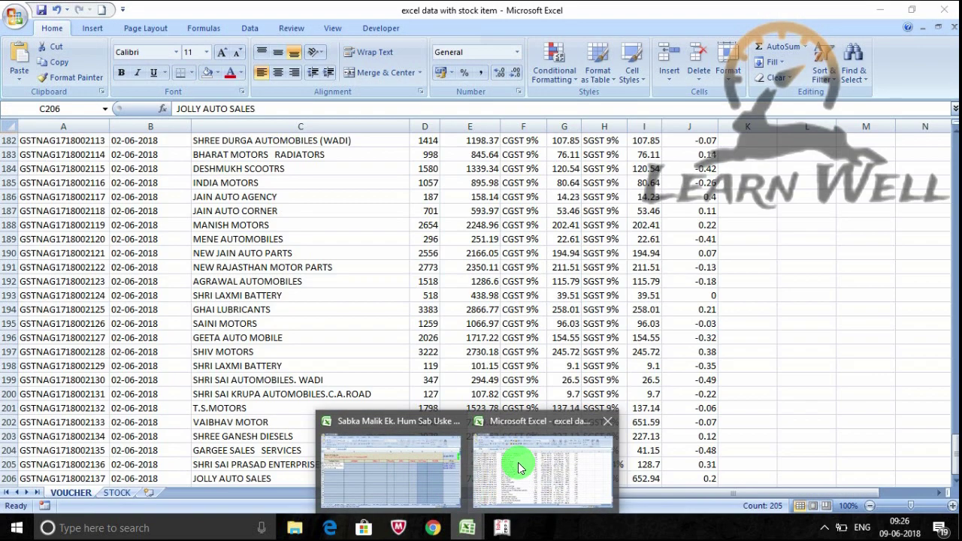
# Copy CGST 9% and SGST 9% from the stock item data workbook into A208 and A209
pyautogui.click(517, 463)
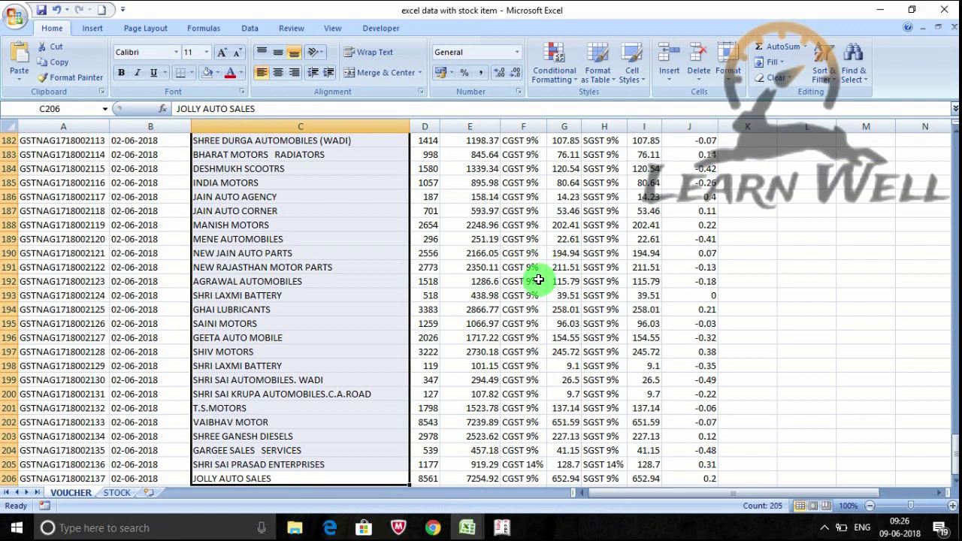
pyautogui.click(526, 266)
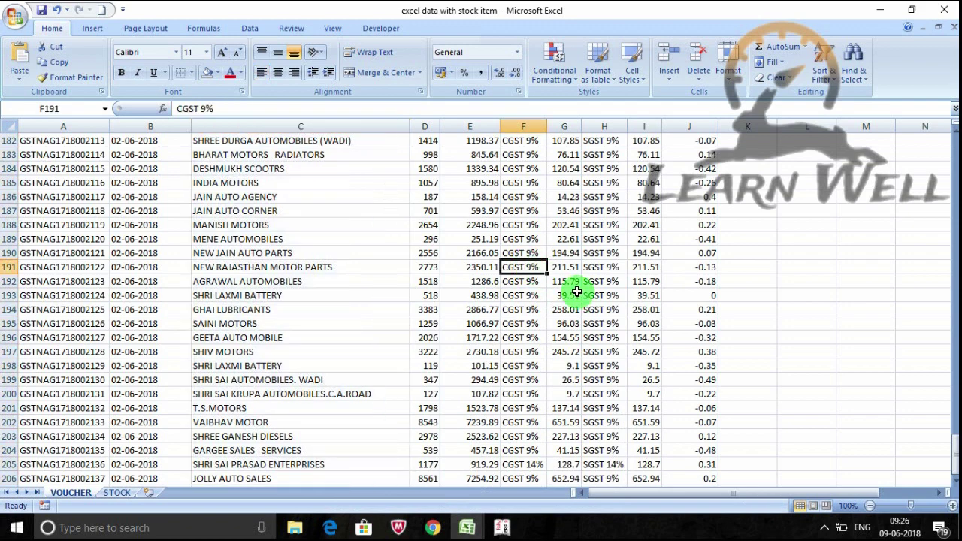
pyautogui.moveTo(467, 527)
pyautogui.click(407, 446)
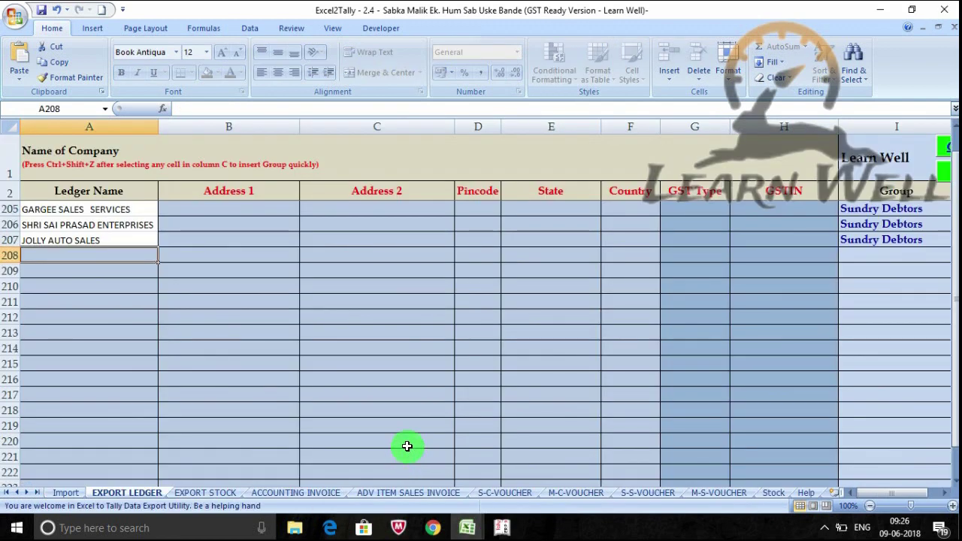
pyautogui.hotkey('ctrl', 'v')
pyautogui.click(85, 269)
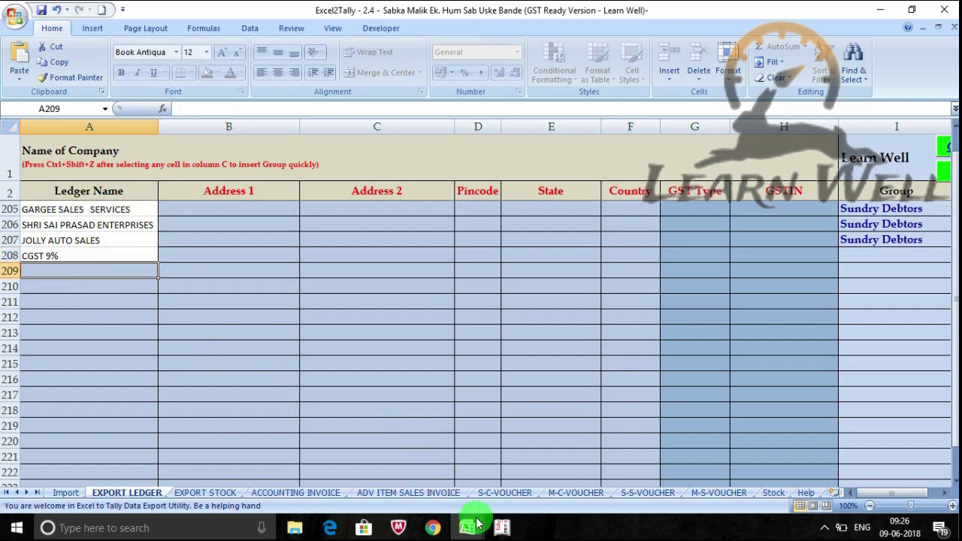
pyautogui.click(467, 526)
pyautogui.click(526, 477)
pyautogui.click(594, 268)
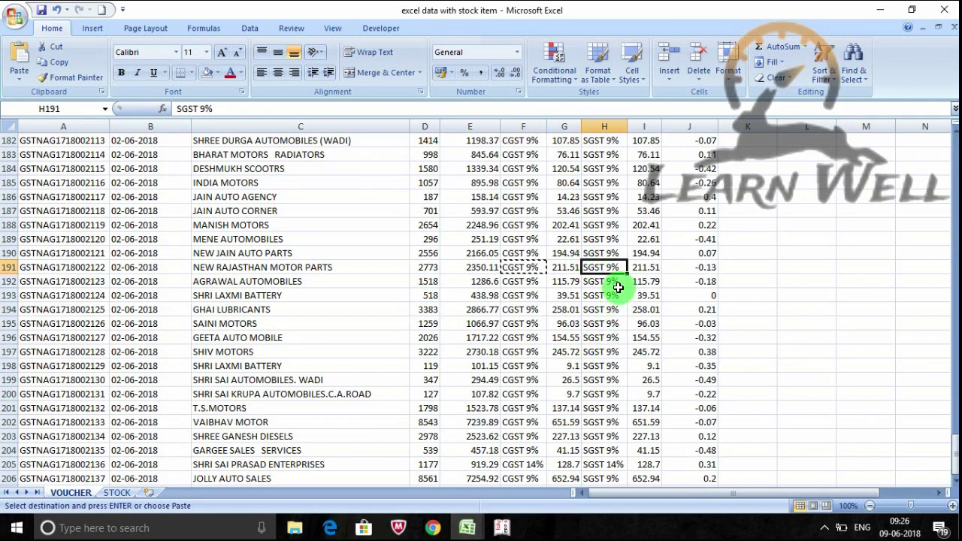
pyautogui.hotkey('ctrl', 'c')
pyautogui.click(467, 526)
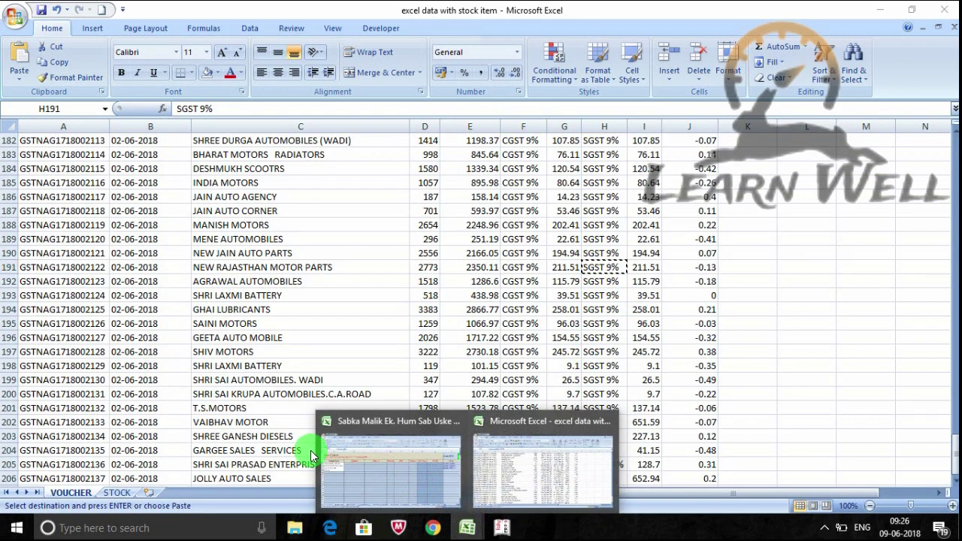
pyautogui.click(406, 481)
pyautogui.hotkey('ctrl', 'v')
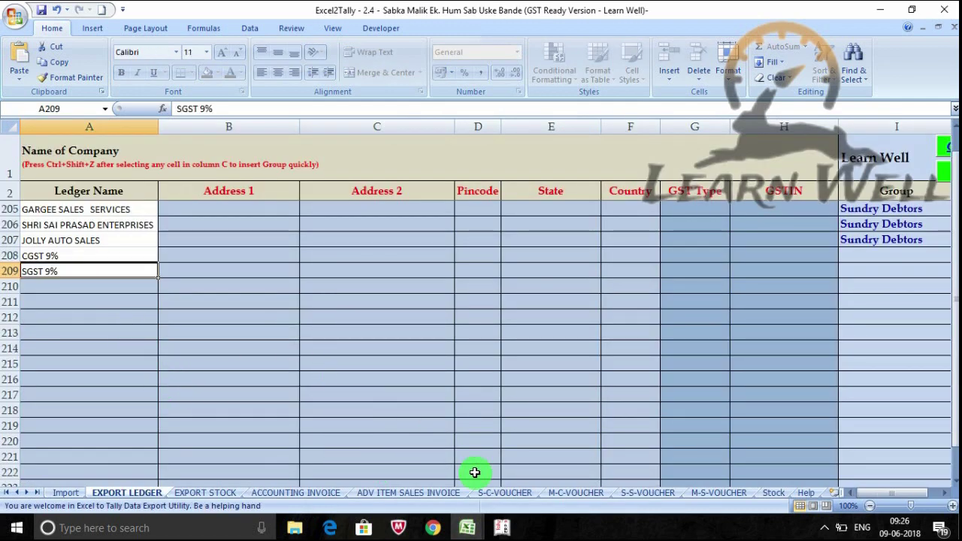
# Copy CGST 14% and SGST 14% from the stock item data workbook into A210 and A211
pyautogui.click(467, 526)
pyautogui.click(513, 445)
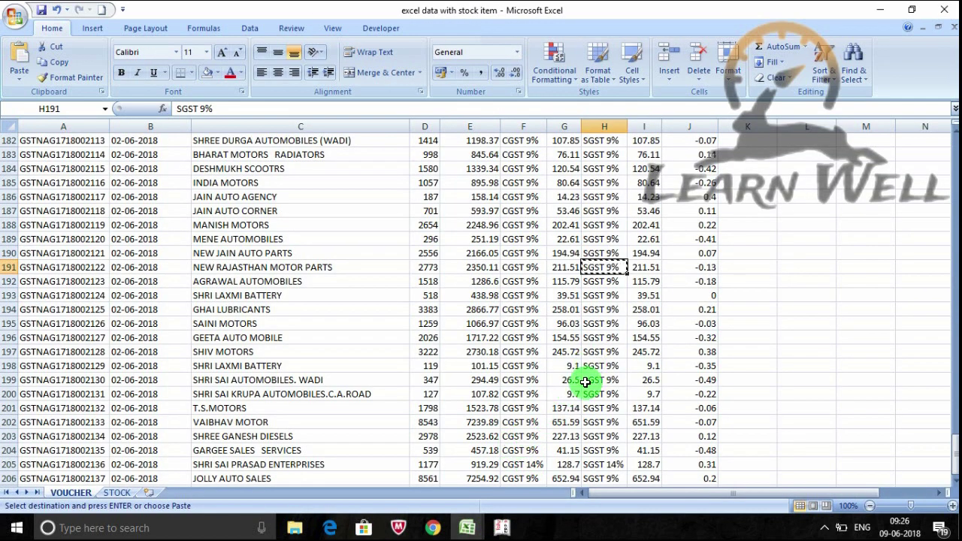
pyautogui.click(530, 464)
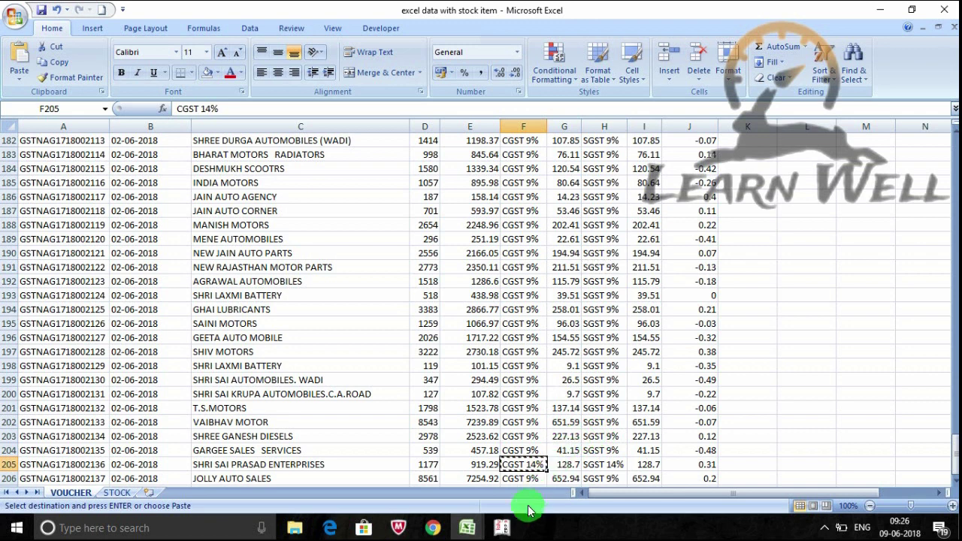
pyautogui.click(467, 526)
pyautogui.click(409, 492)
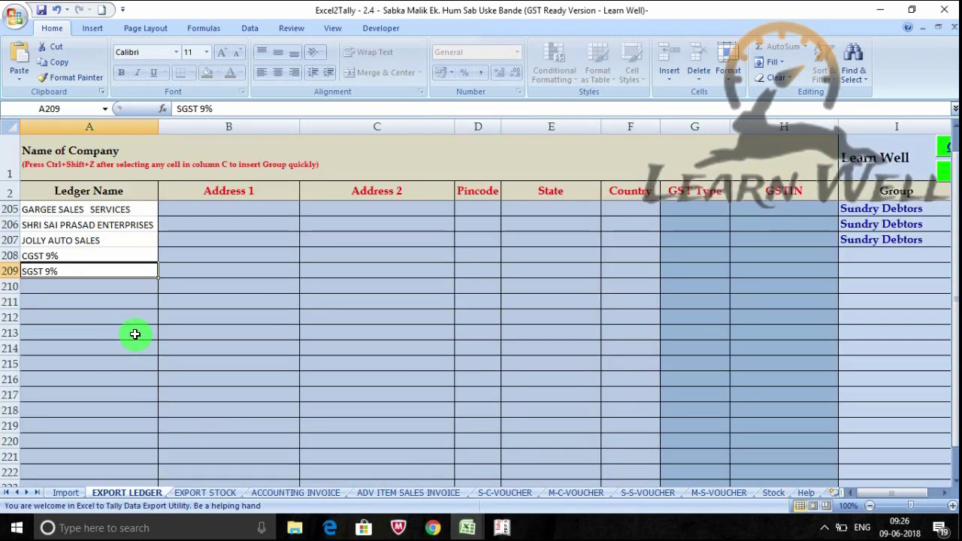
pyautogui.click(112, 285)
pyautogui.hotkey('ctrl', 'v')
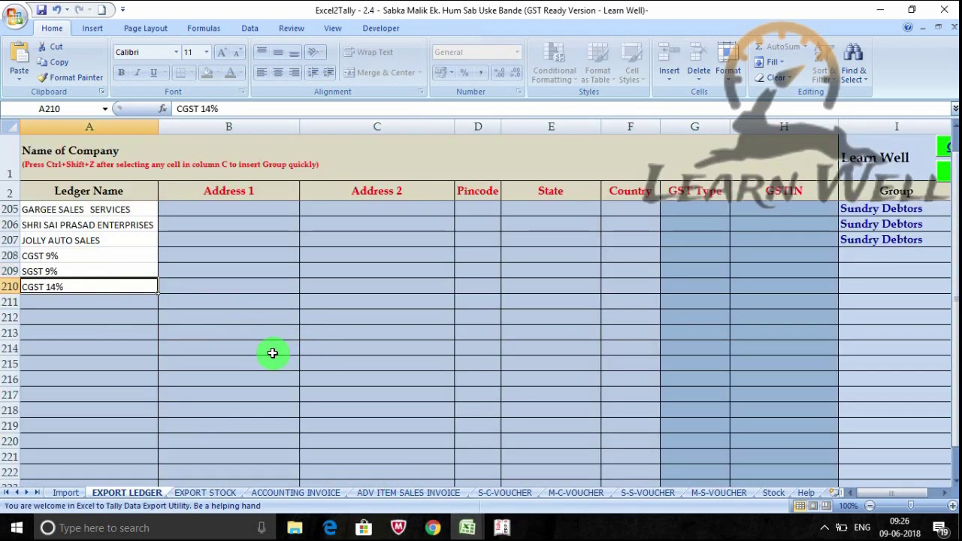
pyautogui.moveTo(467, 528)
pyautogui.click(522, 462)
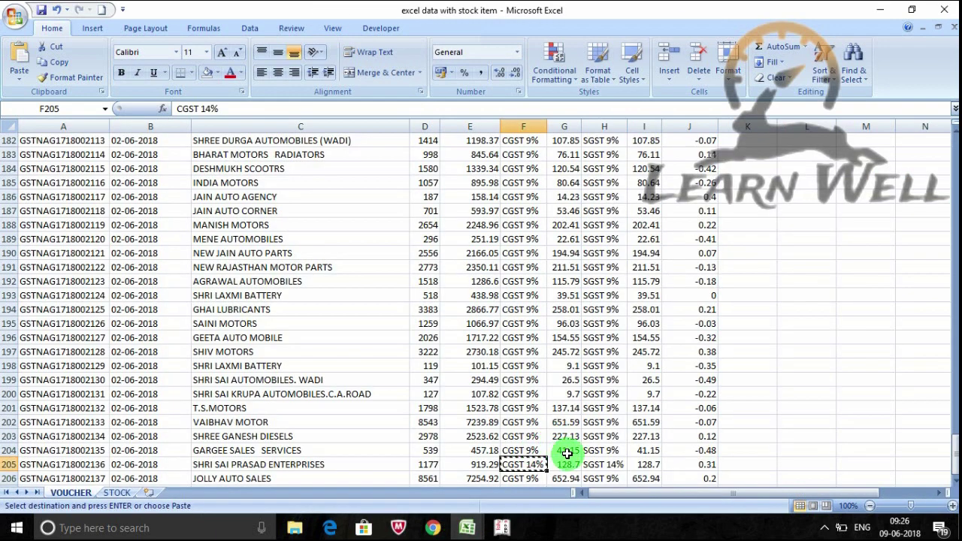
pyautogui.click(602, 338)
pyautogui.hotkey('ctrl', 'c')
pyautogui.click(502, 527)
pyautogui.click(399, 469)
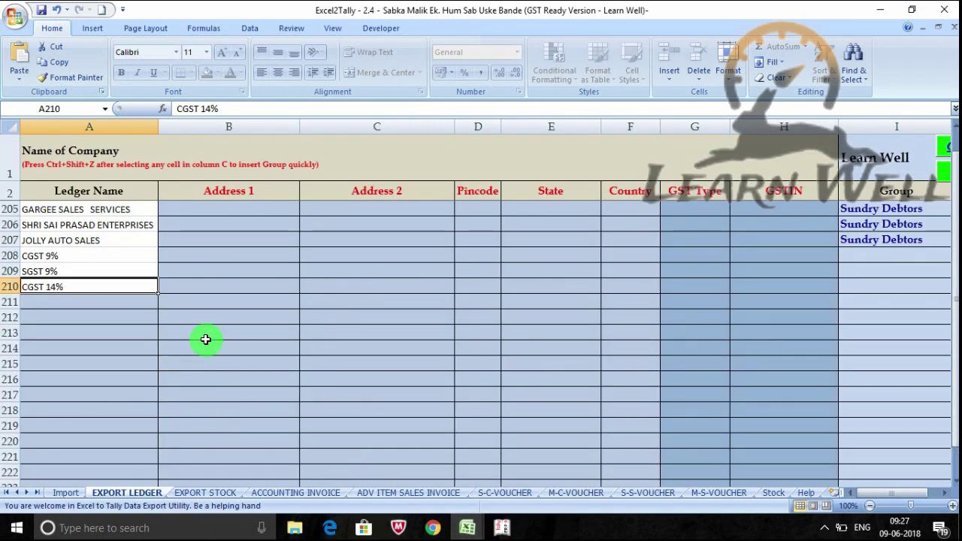
pyautogui.click(114, 300)
pyautogui.hotkey('ctrl', 'v')
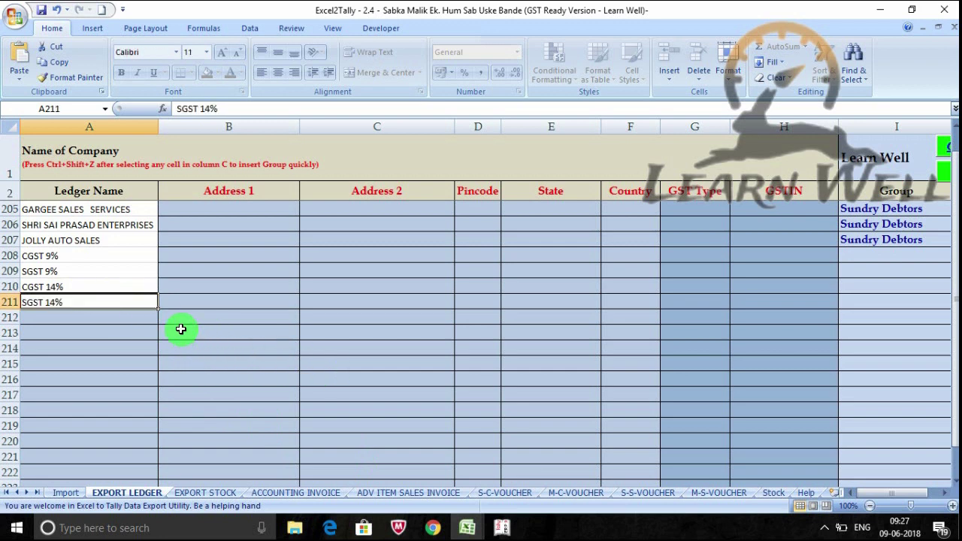
pyautogui.click(870, 255)
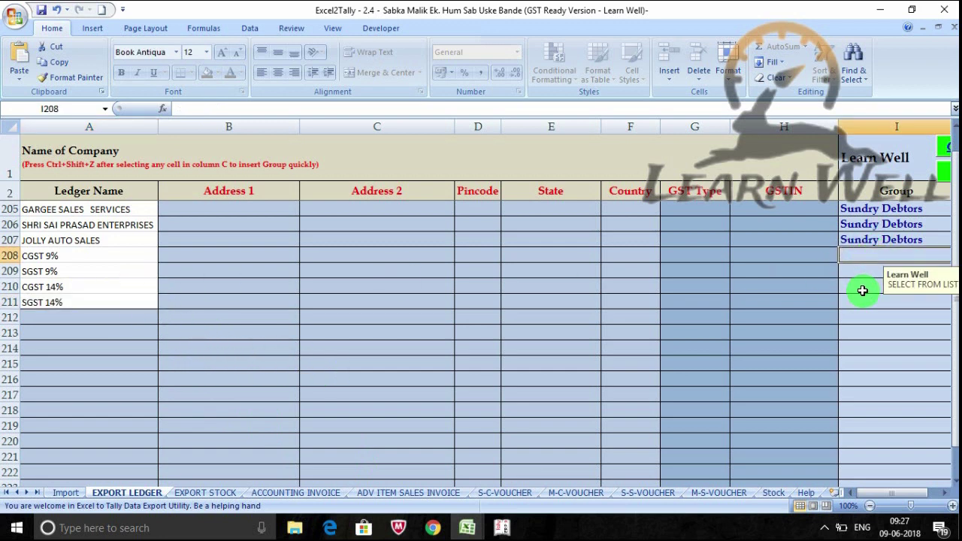
# Pick Duties & Taxes from the I208 dropdown and paste it into I209:I211
pyautogui.write('D')
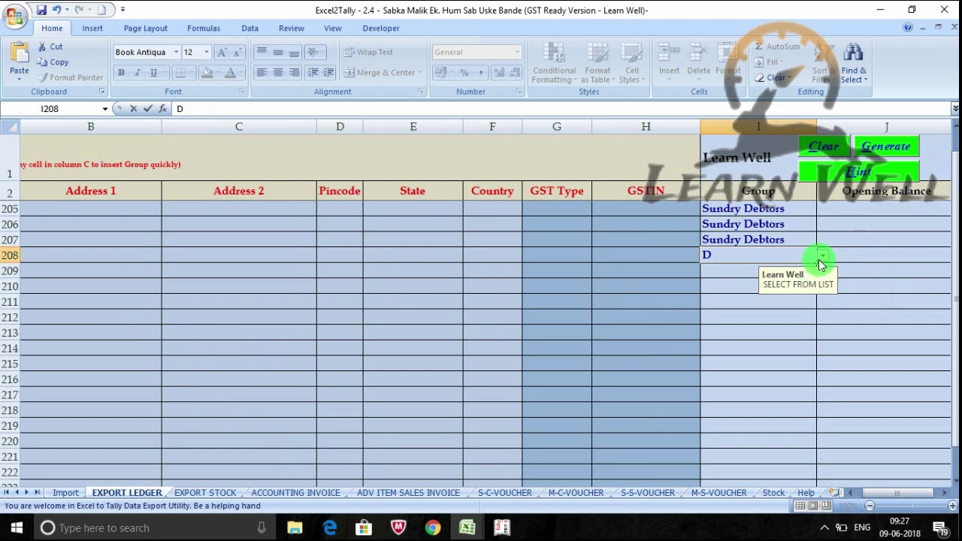
pyautogui.press('Return')
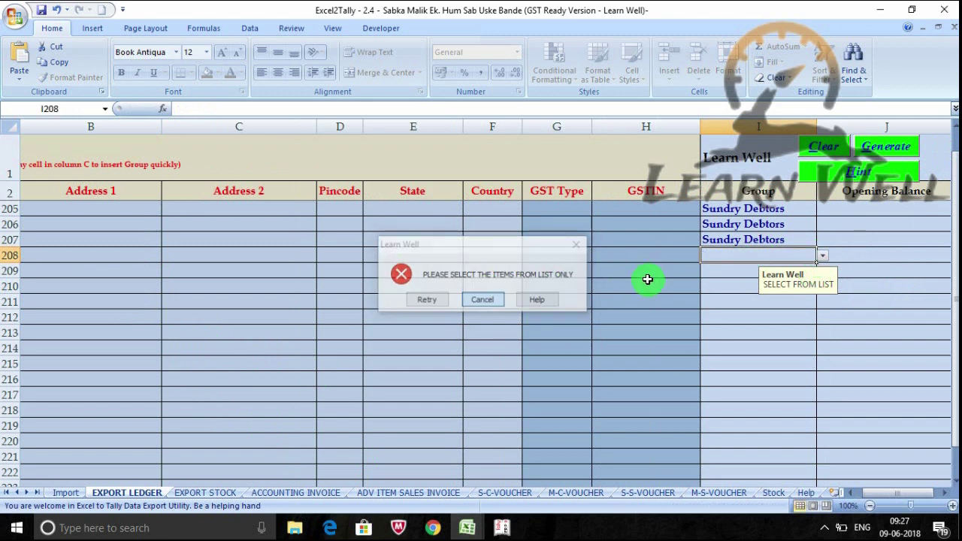
pyautogui.press('Escape')
pyautogui.click(822, 255)
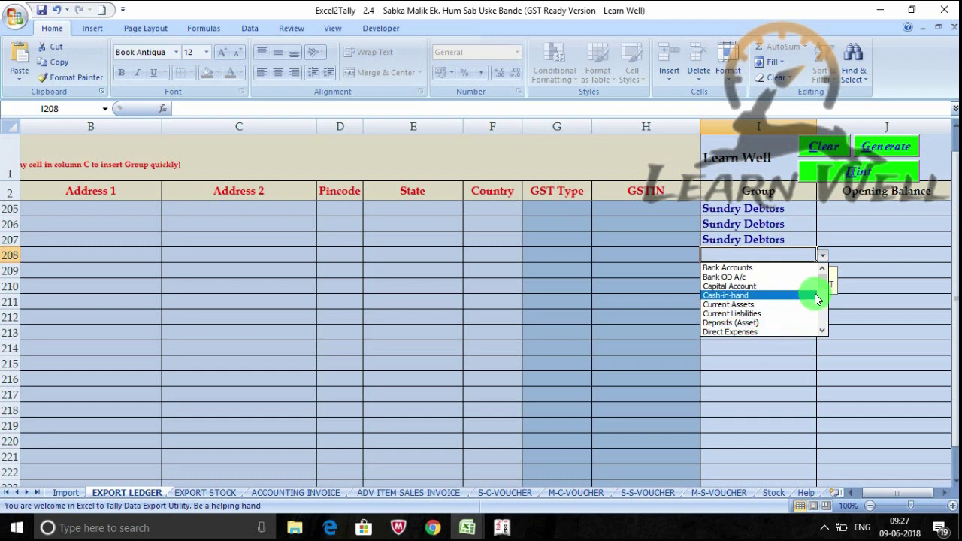
pyautogui.moveTo(822, 279); pyautogui.dragTo(822, 298)
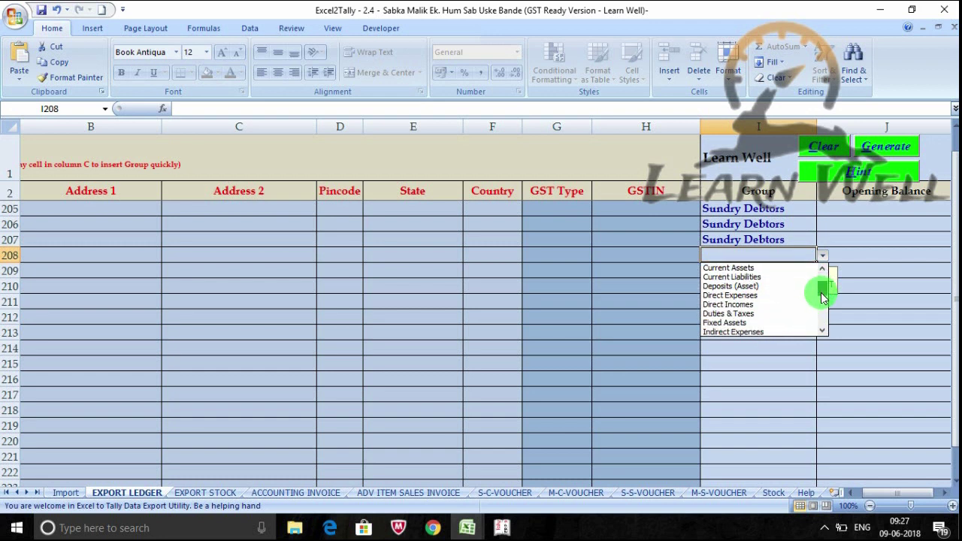
pyautogui.click(752, 314)
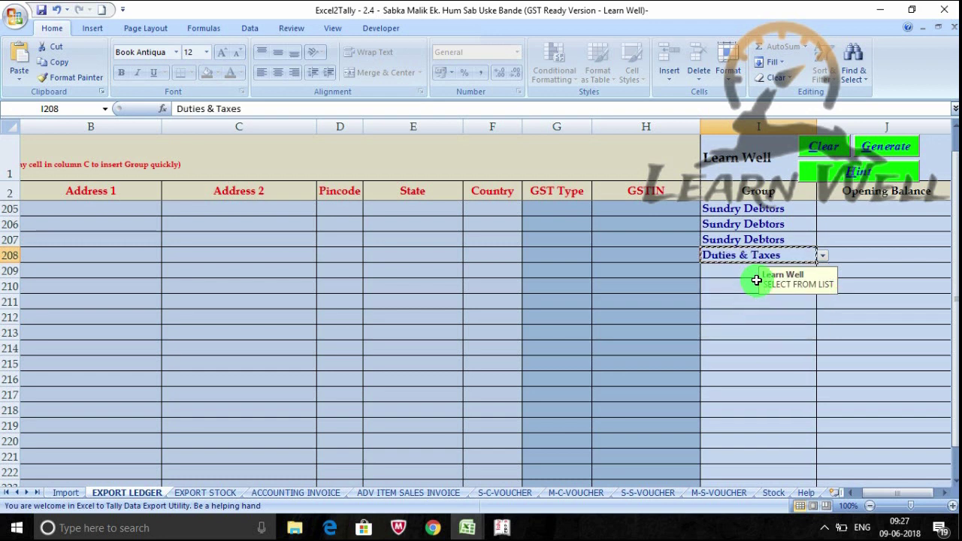
pyautogui.moveTo(757, 280); pyautogui.dragTo(757, 301)
pyautogui.hotkey('ctrl', 'v')
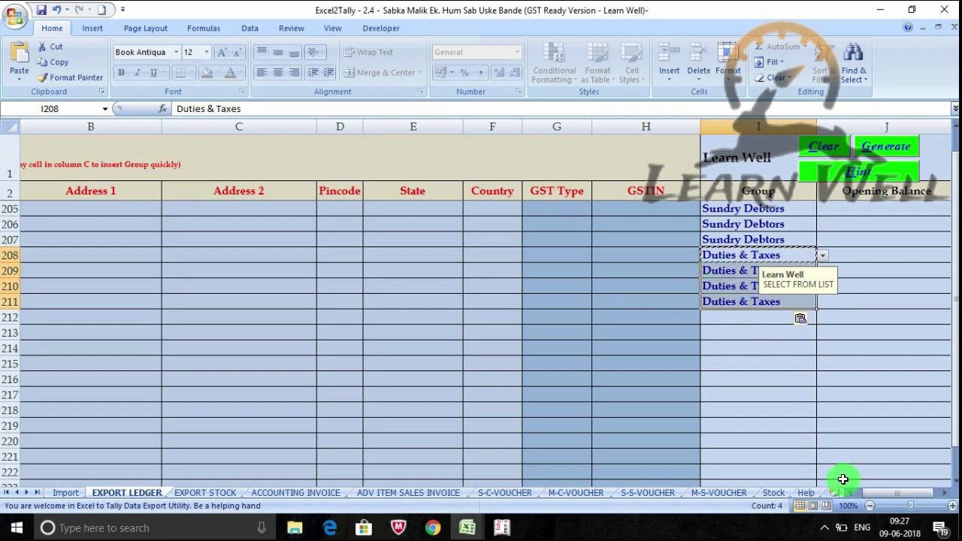
pyautogui.moveTo(859, 491); pyautogui.dragTo(848, 490)
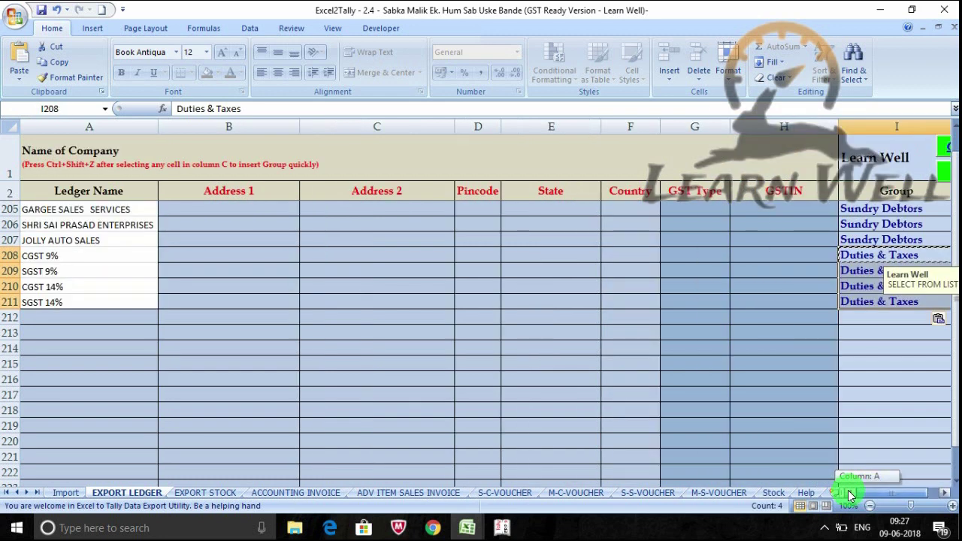
pyautogui.click(100, 315)
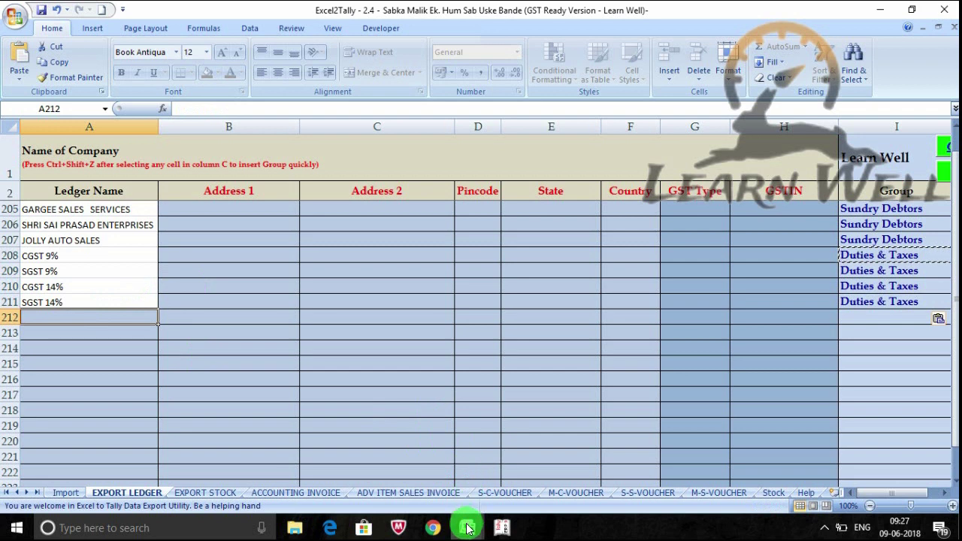
# Enter GST SALES in A212 and ROUND OFF in A213, then go to the ADV ITEM SALES INVOICE sheet
pyautogui.write('GST SALES')
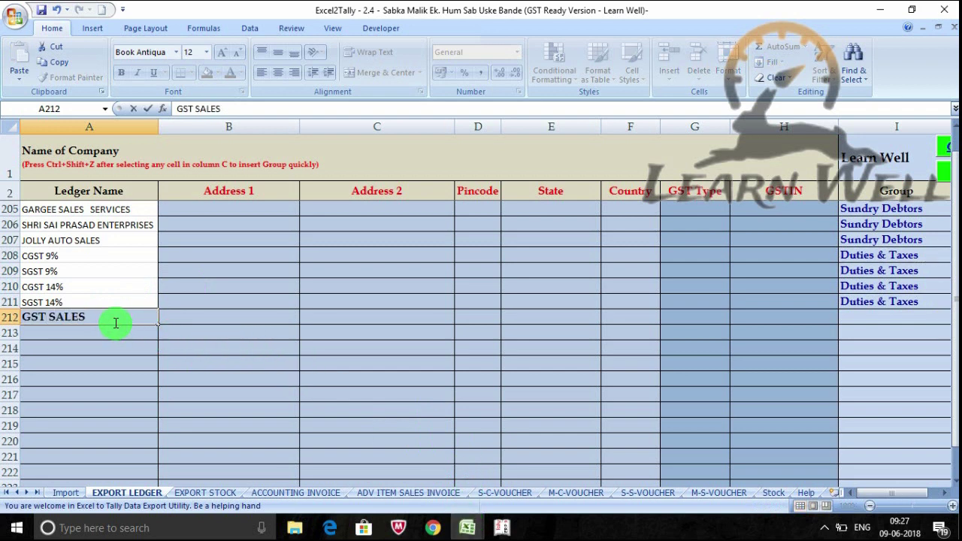
pyautogui.press('Return')
pyautogui.write('R')
pyautogui.press('BackSpace')
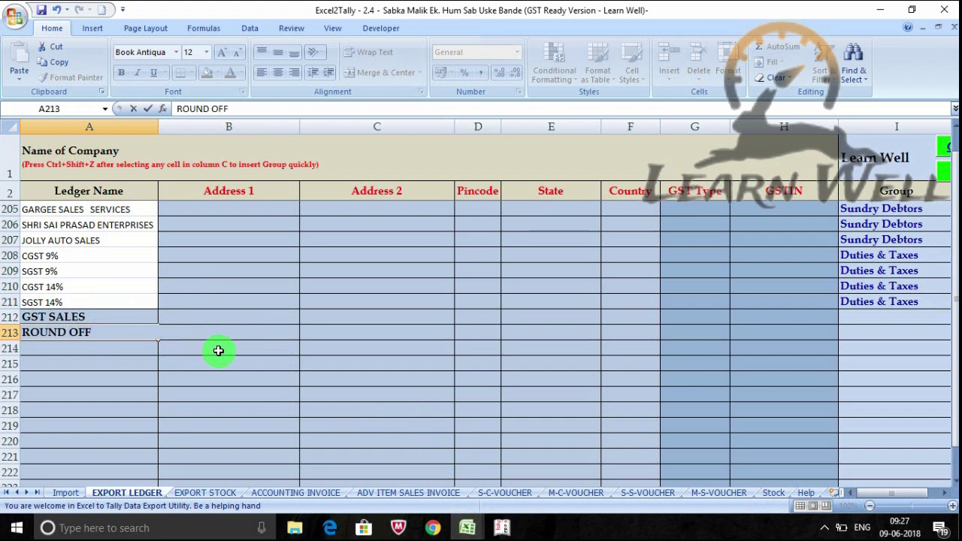
pyautogui.press('Return')
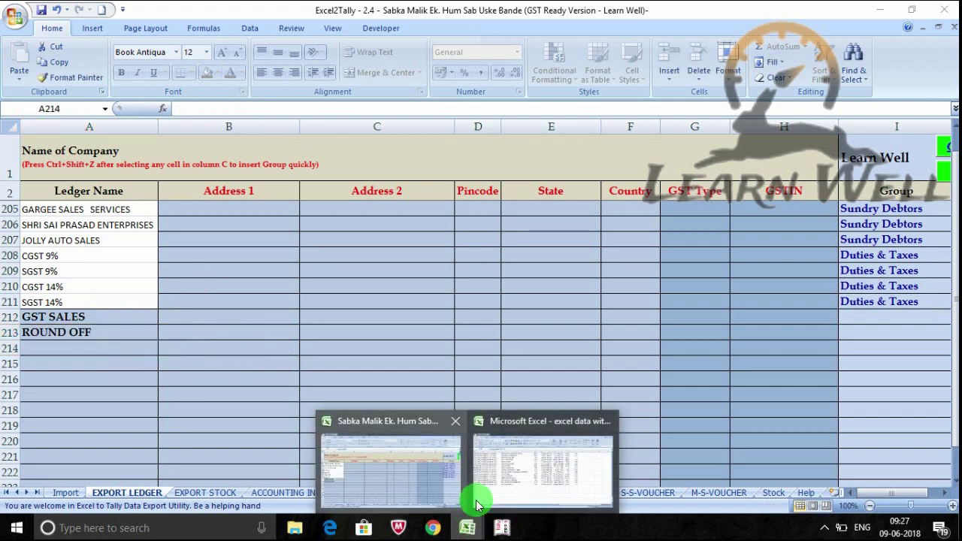
pyautogui.click(425, 475)
pyautogui.click(391, 494)
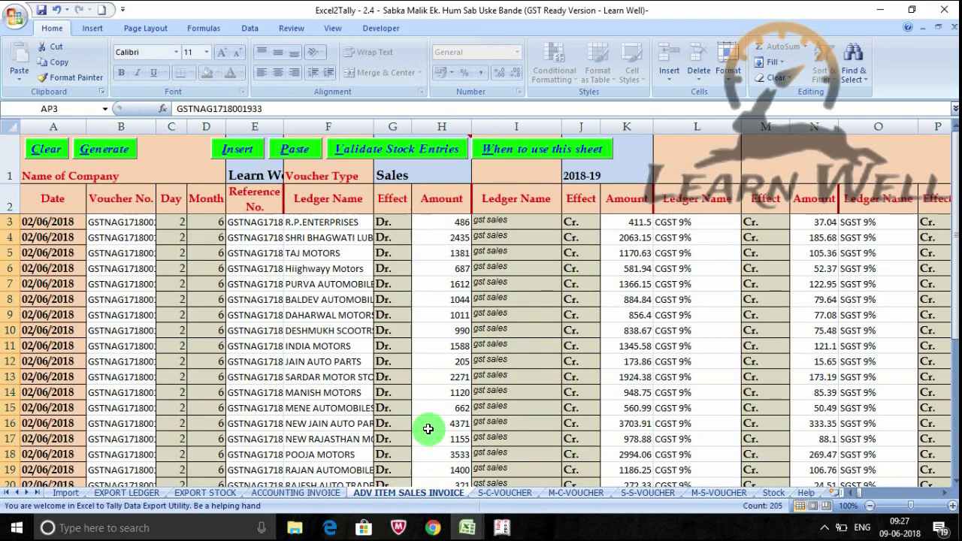
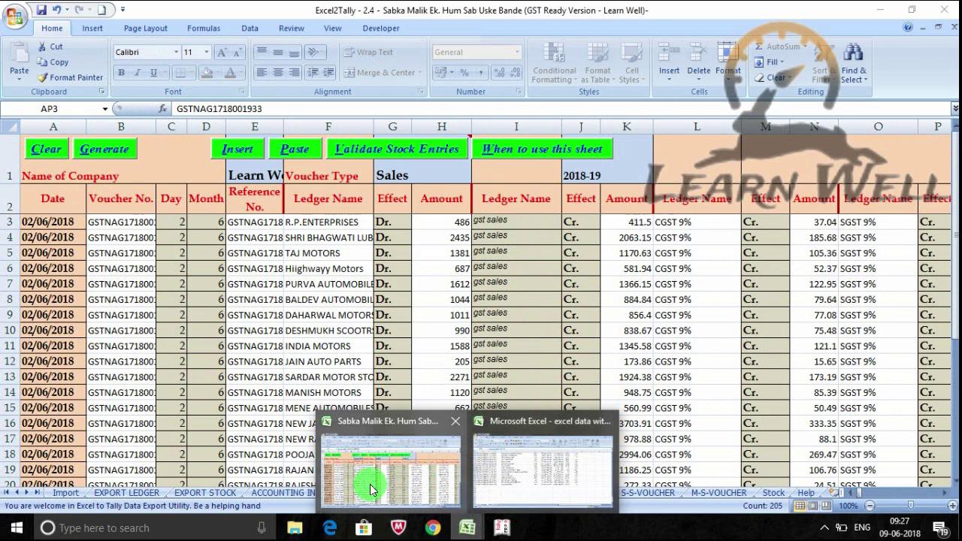
# On the EXPORT LEDGER sheet, set the GST SALES ledger's group to Sales Accounts
pyautogui.click(127, 492)
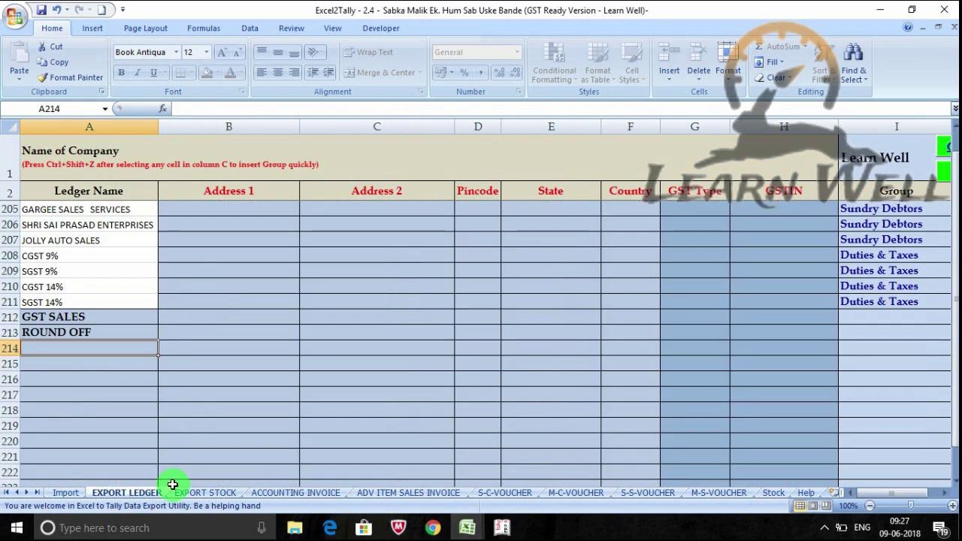
pyautogui.click(874, 316)
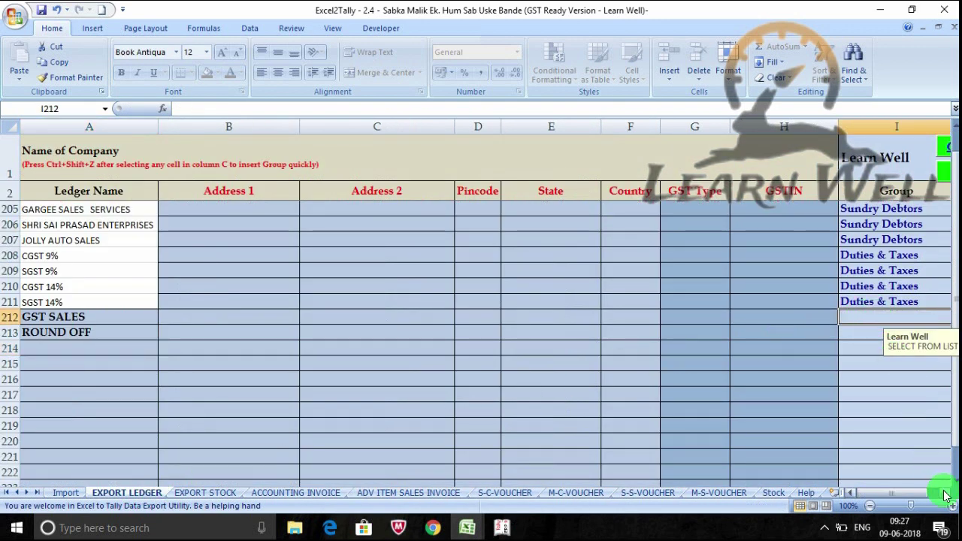
pyautogui.click(946, 495)
pyautogui.click(823, 317)
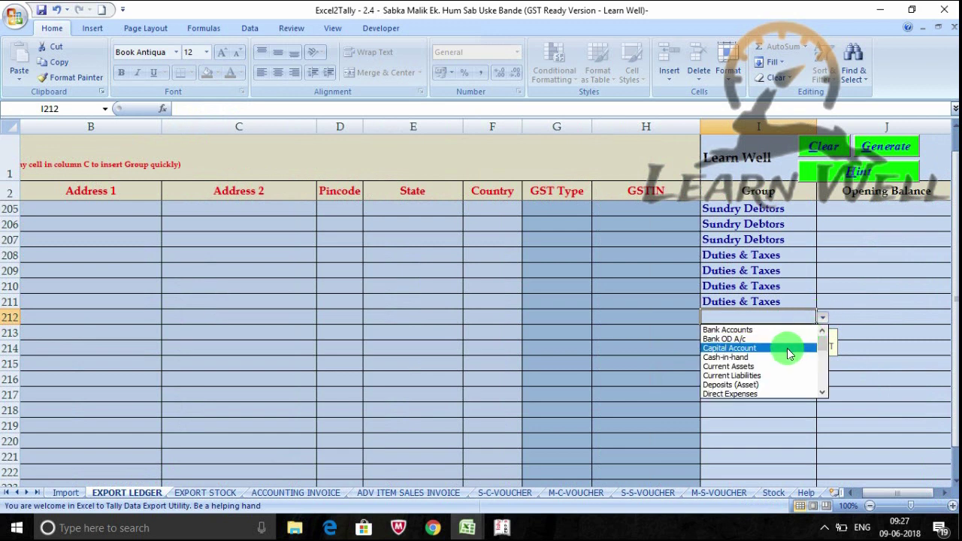
pyautogui.scroll(-1, 823, 387)
pyautogui.scroll(-1, 823, 388)
pyautogui.scroll(-3, 823, 388)
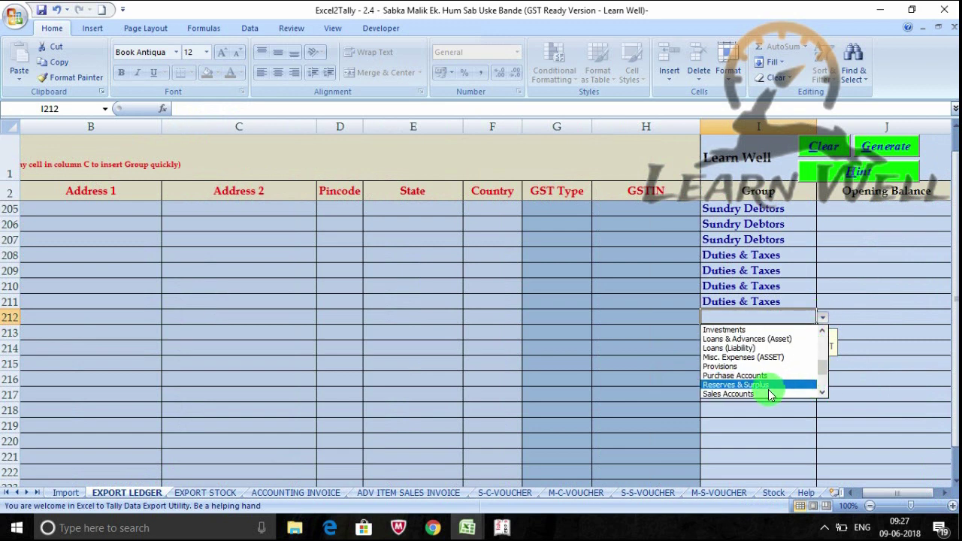
pyautogui.click(760, 393)
# Set the ROUND OFF ledger's group to Indirect Expenses
pyautogui.click(795, 332)
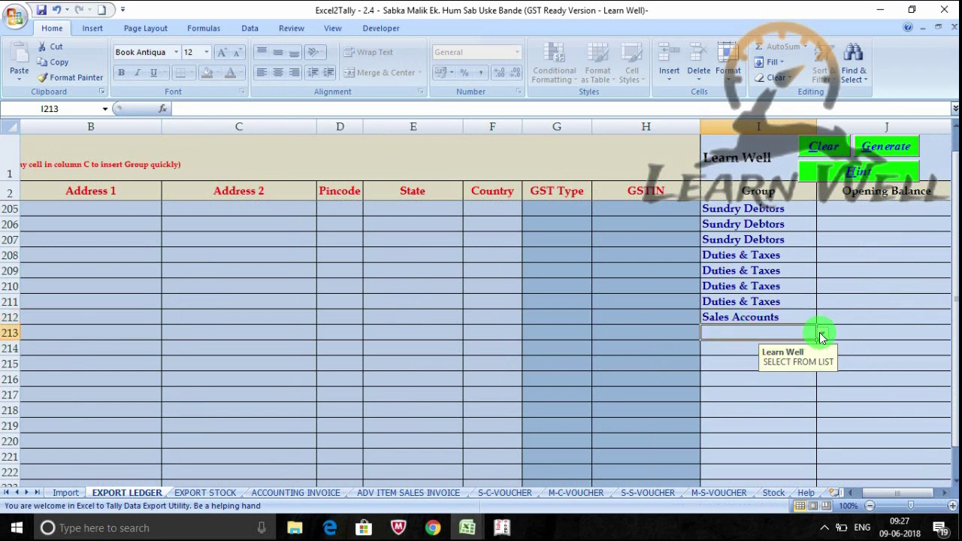
pyautogui.click(824, 333)
pyautogui.moveTo(823, 365); pyautogui.dragTo(823, 373)
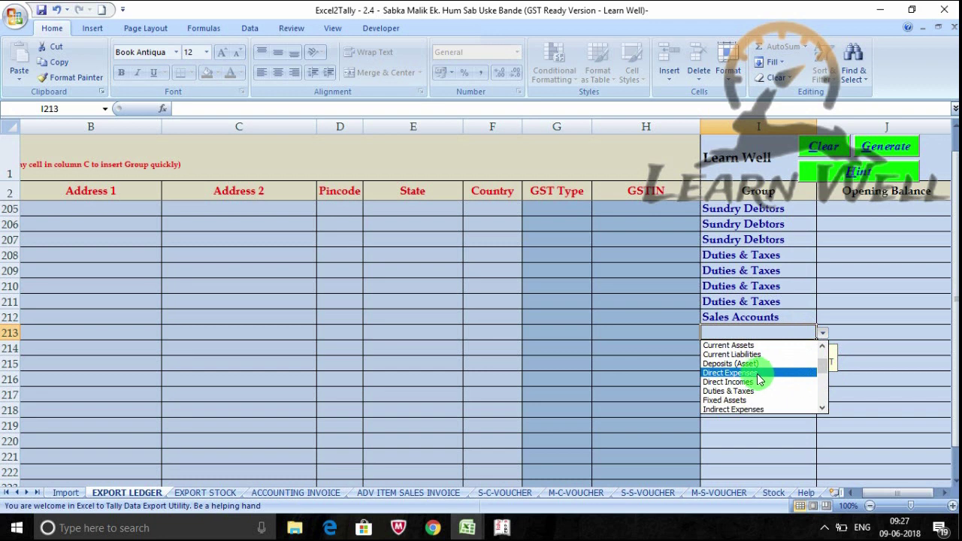
pyautogui.click(755, 382)
pyautogui.click(822, 335)
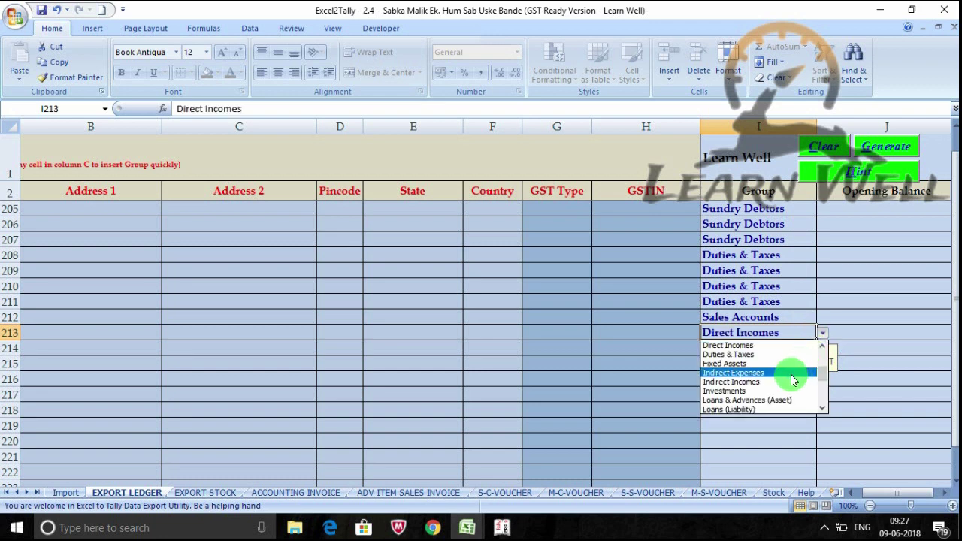
pyautogui.click(823, 406)
pyautogui.click(823, 406)
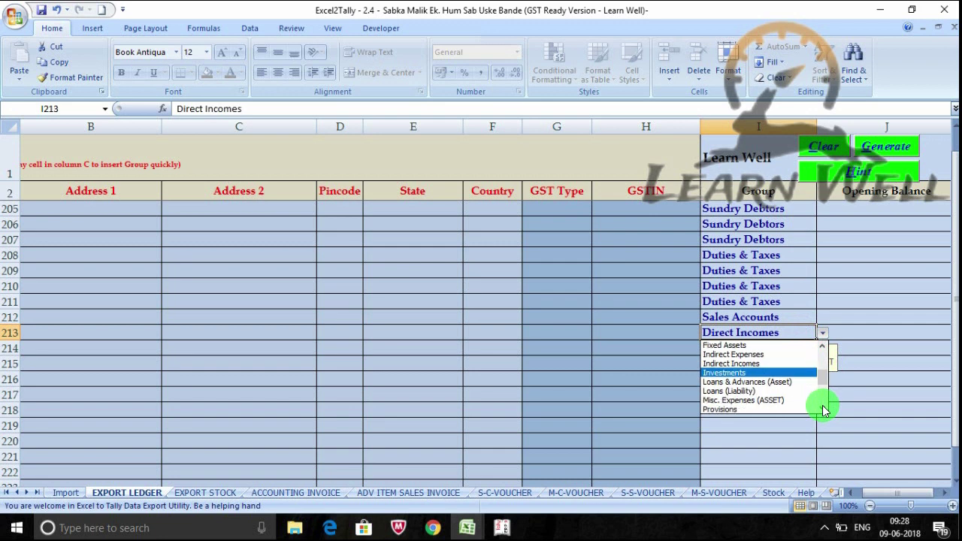
pyautogui.click(752, 354)
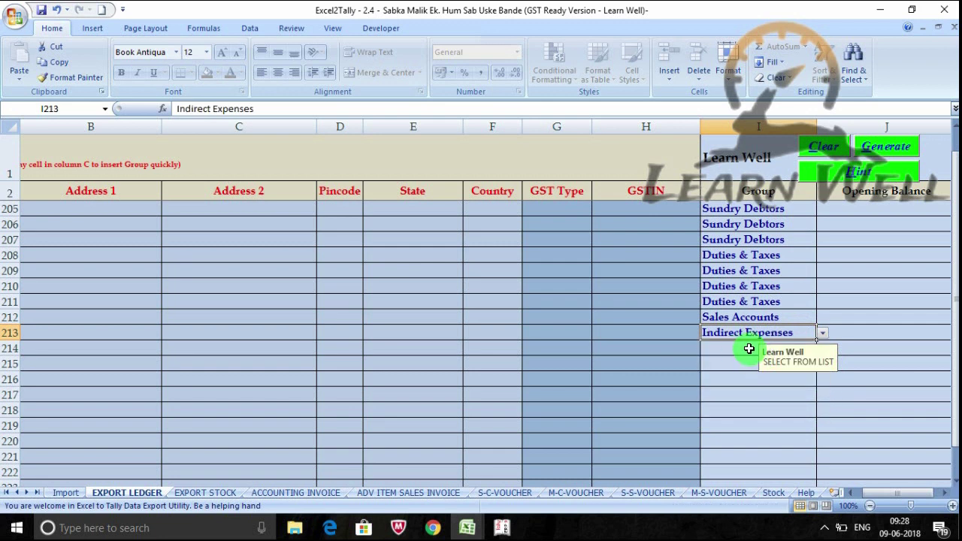
# Generate the masters XML file and dismiss the confirmation message
pyautogui.click(857, 493)
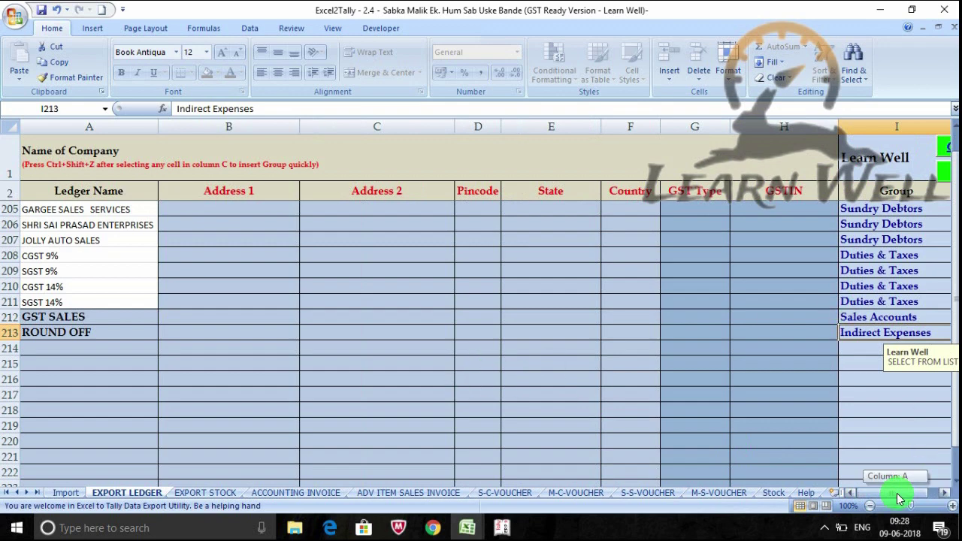
pyautogui.click(944, 493)
pyautogui.click(944, 493)
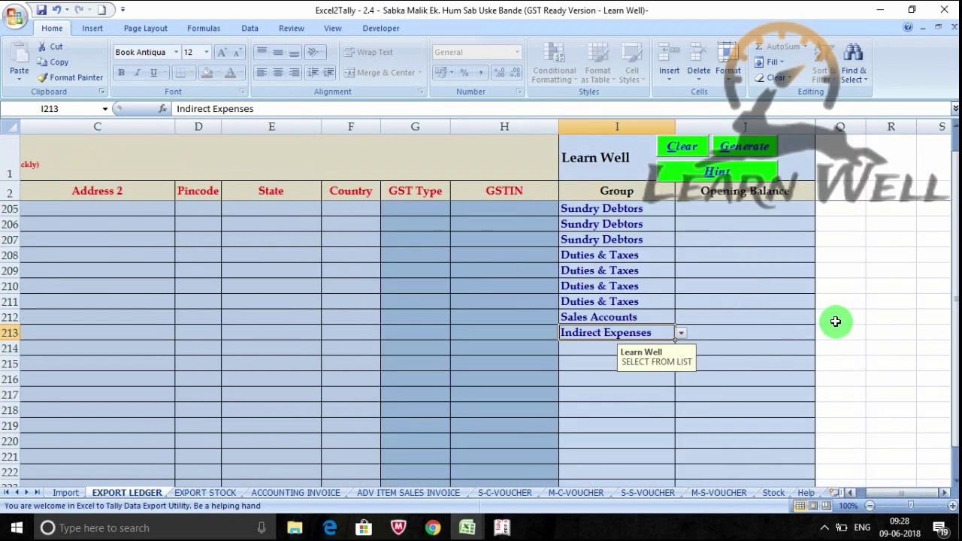
pyautogui.click(754, 150)
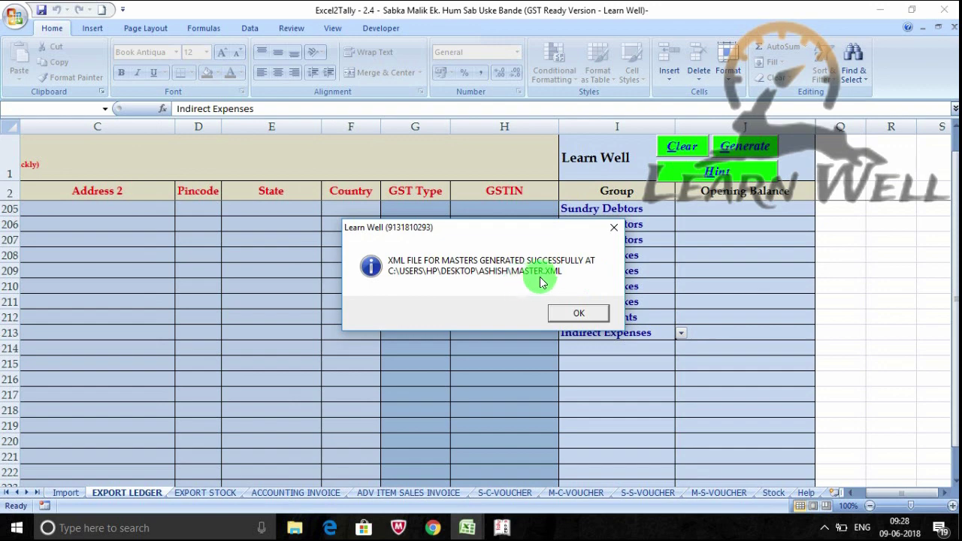
pyautogui.click(578, 315)
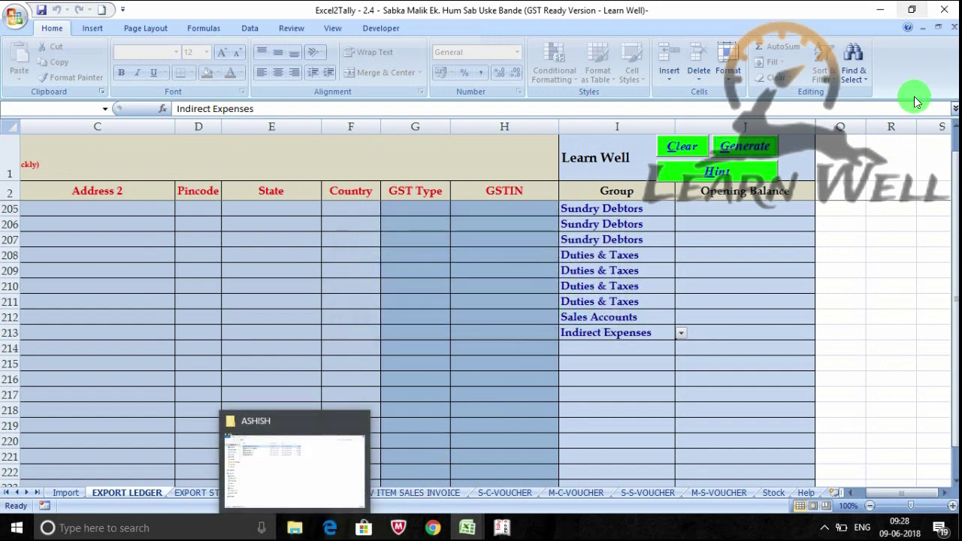
# Minimize the Excel and Tally windows to show the desktop
pyautogui.click(879, 10)
pyautogui.click(880, 12)
pyautogui.click(879, 13)
pyautogui.click(304, 344)
# In the ASHISH folder, copy MASTER.xml's full path from its Properties, then return to Tally
pyautogui.doubleClick(237, 406)
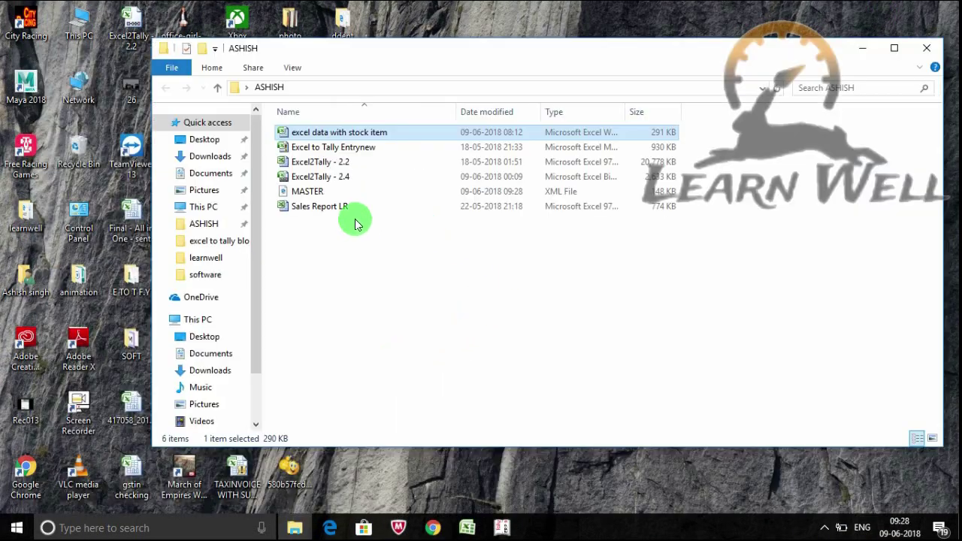
pyautogui.click(319, 192)
pyautogui.rightClick(321, 193)
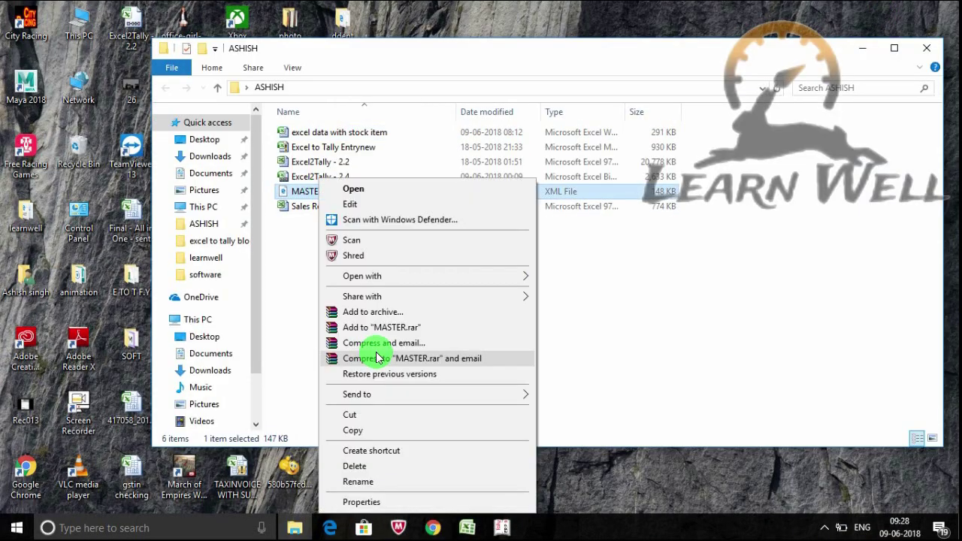
pyautogui.press('Escape')
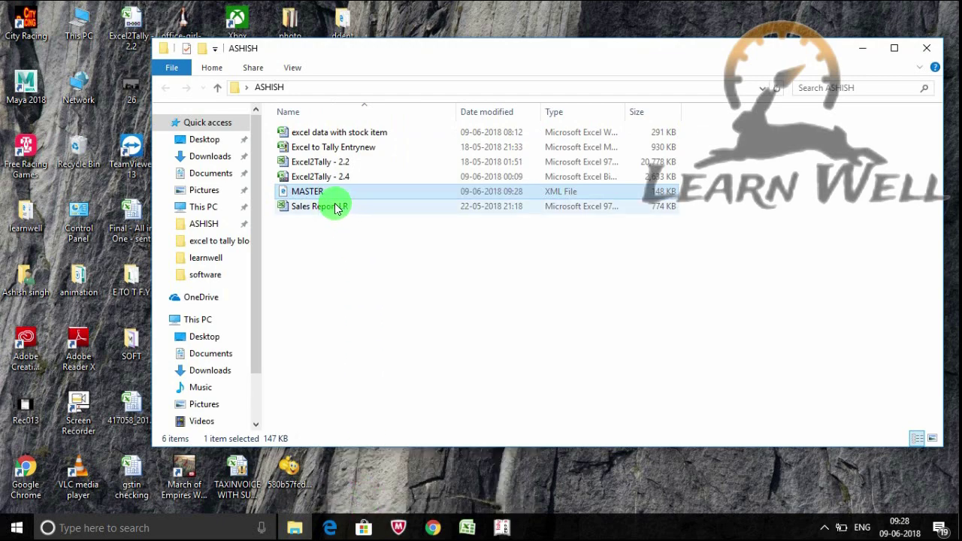
pyautogui.click(378, 182)
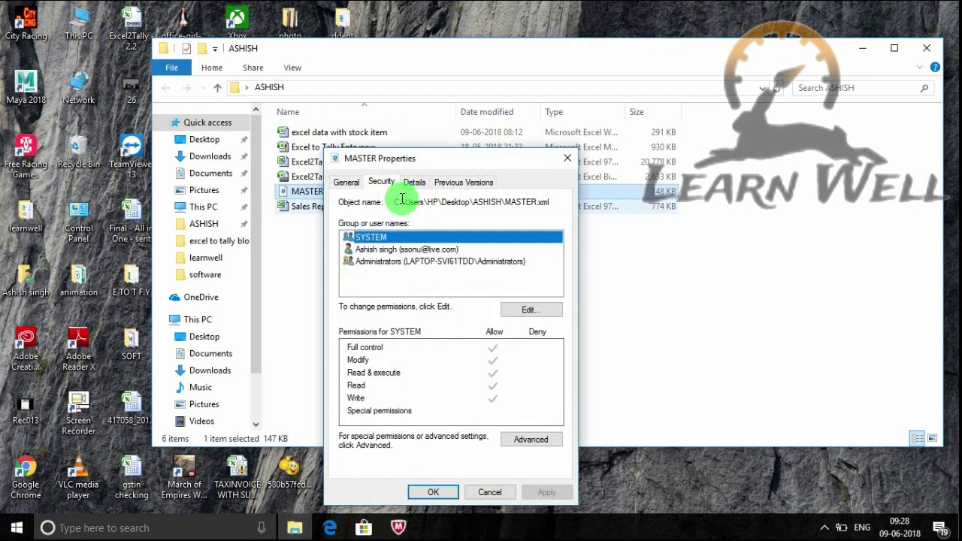
pyautogui.moveTo(396, 202); pyautogui.dragTo(526, 219)
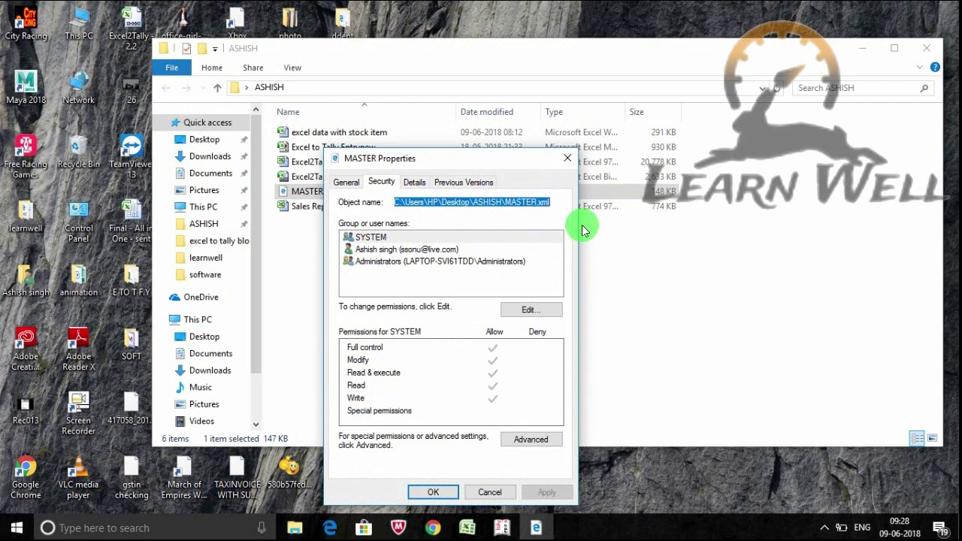
pyautogui.click(504, 526)
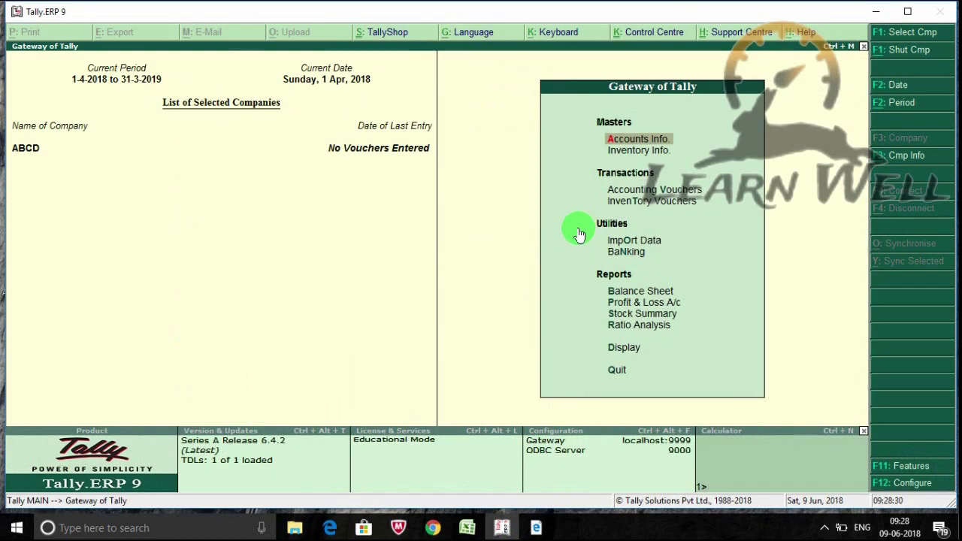
# Import masters into company ABCD from the pasted MASTER.xml path
pyautogui.click(621, 242)
pyautogui.click(621, 244)
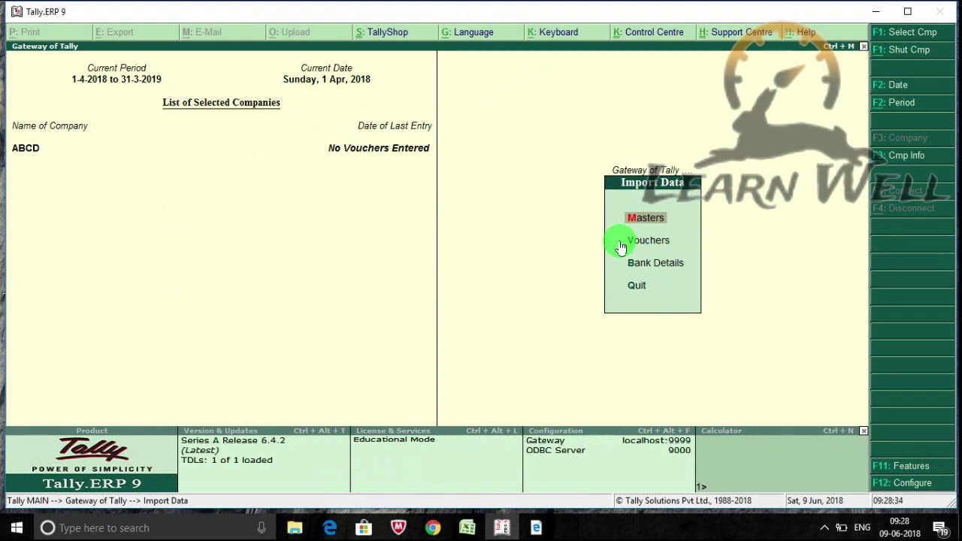
pyautogui.press('Return')
pyautogui.write('C:\\Users\\HP\\Desktop\\ASHISH\\MASTER.xml')
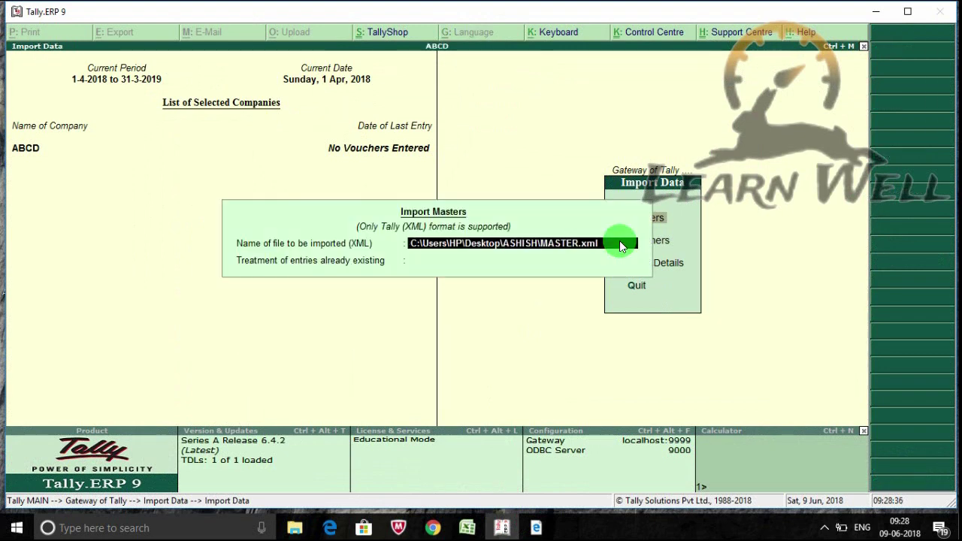
pyautogui.press('Return')
pyautogui.press('Return')
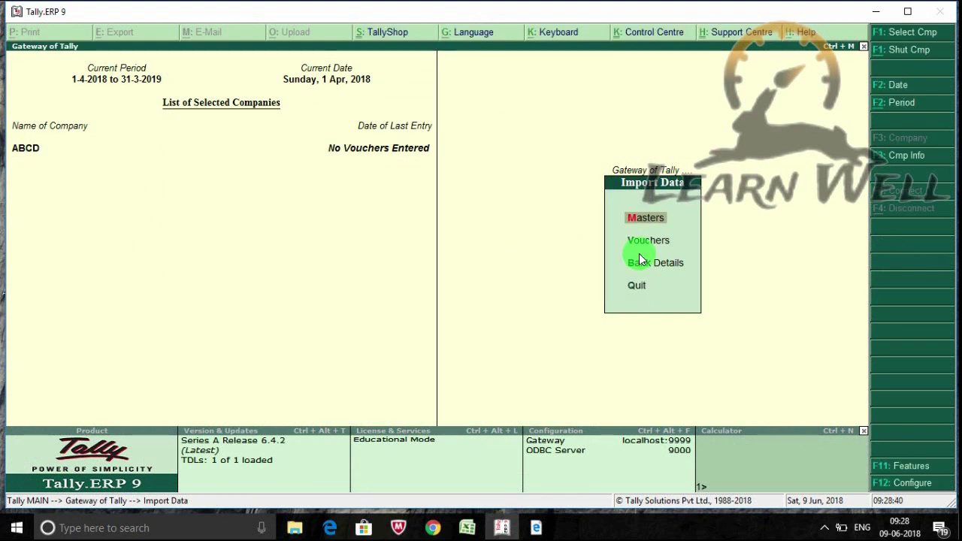
pyautogui.press('Escape')
# Display the ledger list to confirm the imported ledgers, then return to the Gateway of Tally
pyautogui.press('a')
pyautogui.press('l')
pyautogui.press('a')
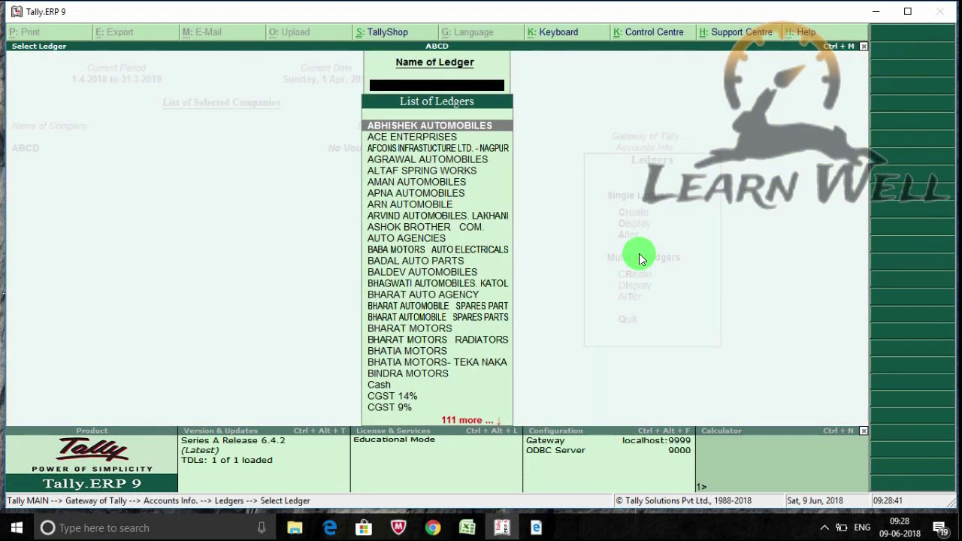
pyautogui.press('Escape')
pyautogui.press('Escape')
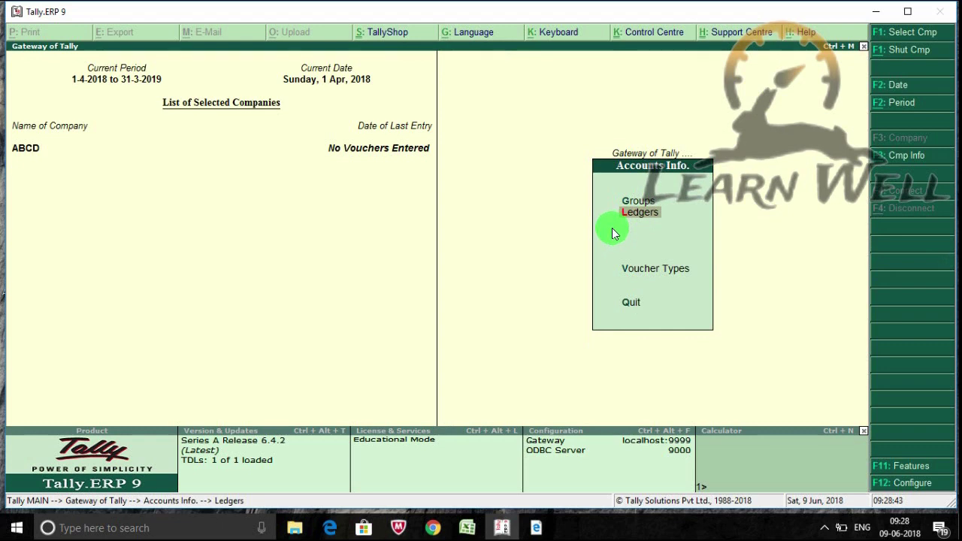
pyautogui.press('Escape')
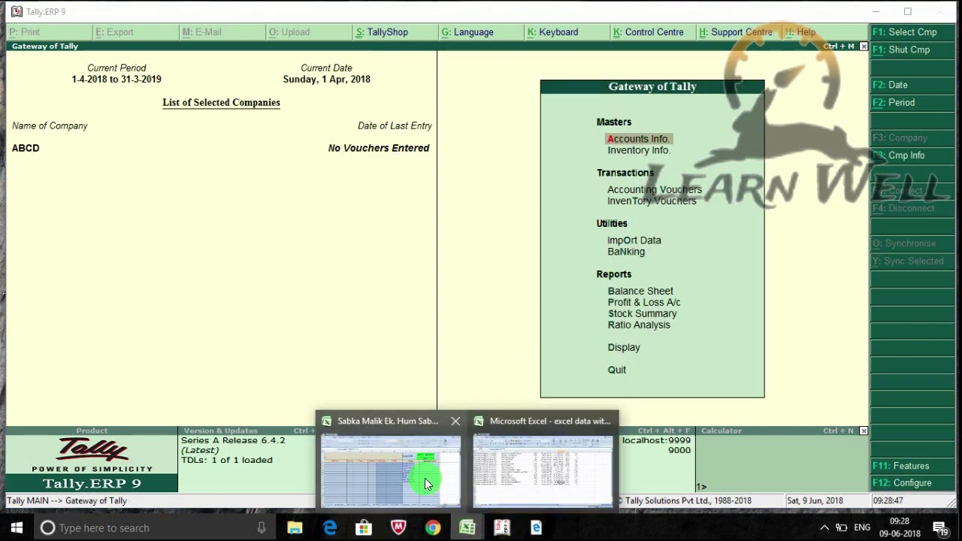
# Check the first stock item's group and unit name on the EXPORT STOCK sheet, then return to Tally
pyautogui.moveTo(467, 529)
pyautogui.click(425, 469)
pyautogui.click(113, 211)
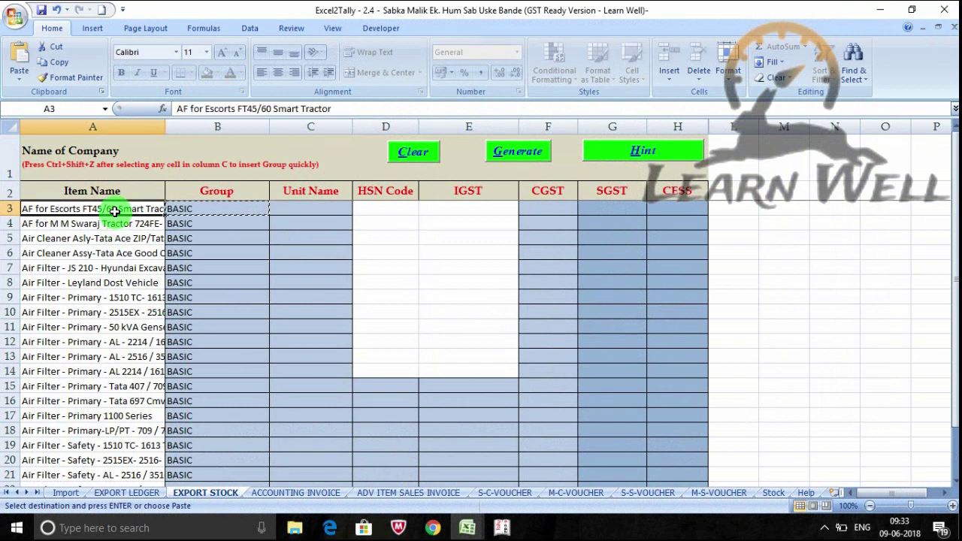
pyautogui.click(225, 209)
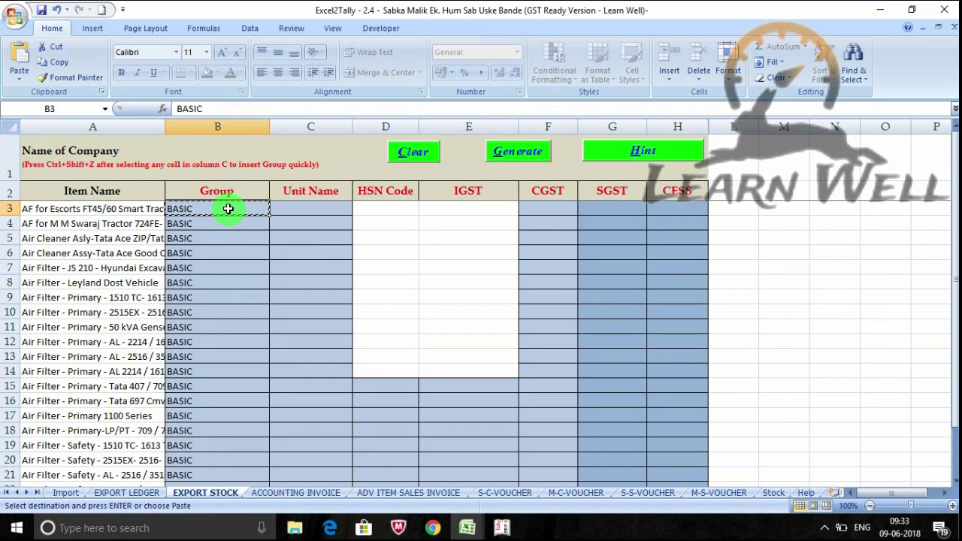
pyautogui.click(300, 208)
pyautogui.click(501, 527)
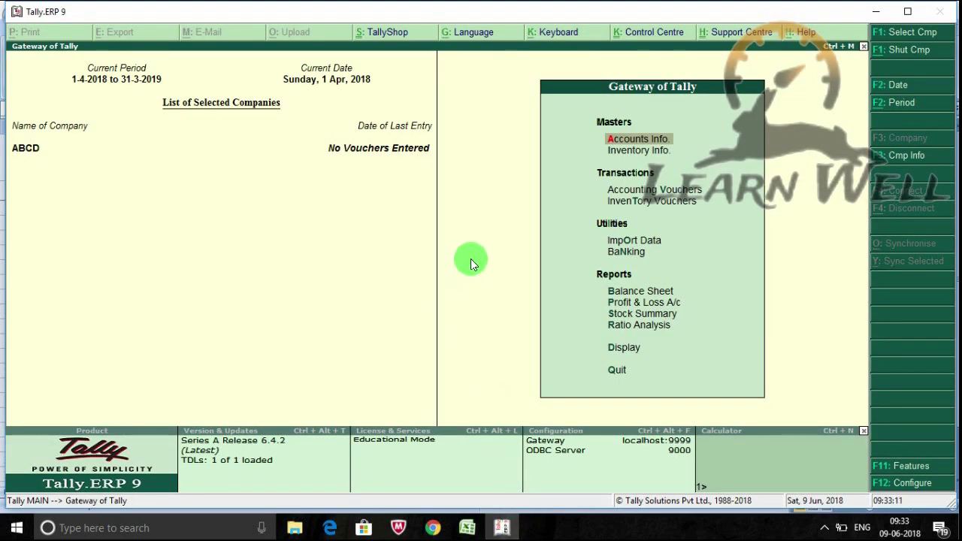
# Create the unit PCS with 0 decimal places, then bring the Excel2Tally workbook back
pyautogui.press('i')
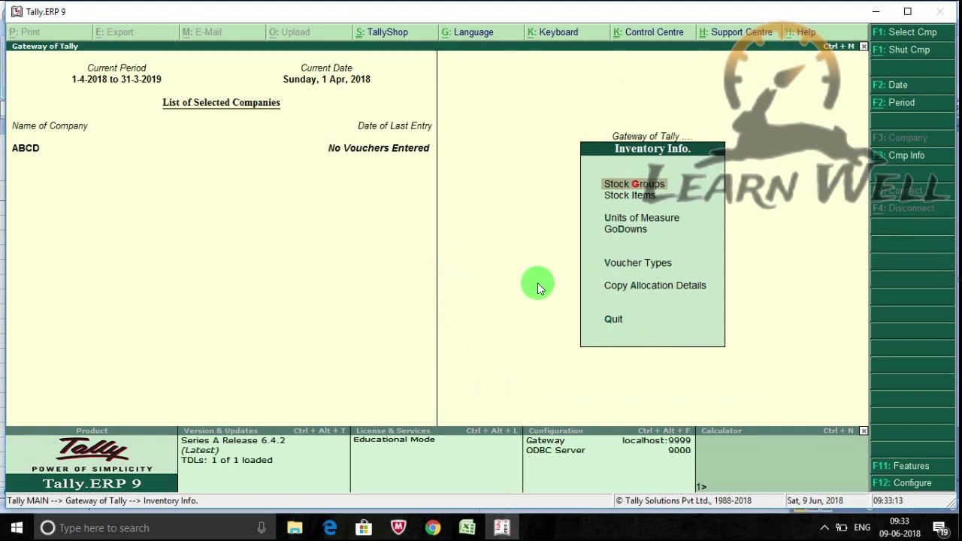
pyautogui.click(658, 224)
pyautogui.click(655, 216)
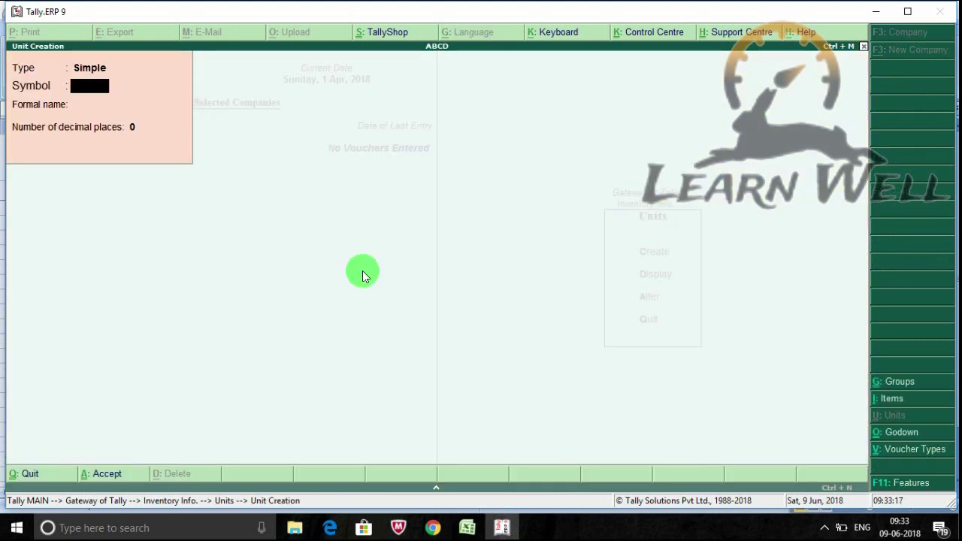
pyautogui.write('PCS')
pyautogui.press('Return')
pyautogui.press('Return')
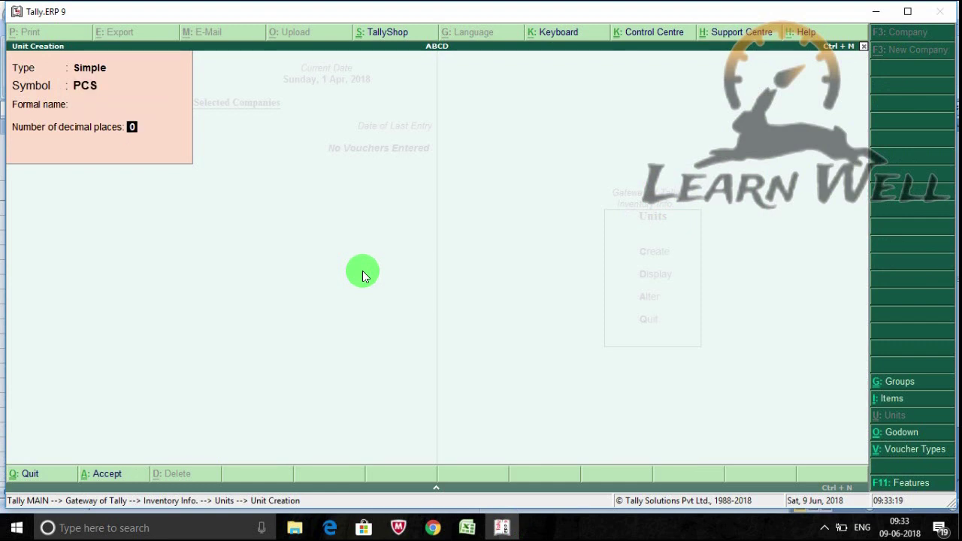
pyautogui.press('Return')
pyautogui.press('Return')
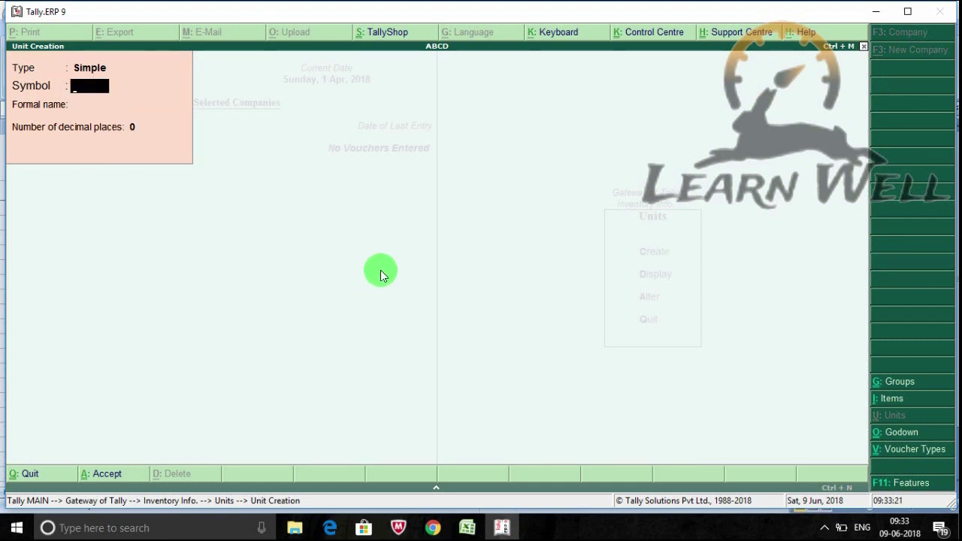
pyautogui.press('Escape')
pyautogui.press('Escape')
pyautogui.press('Escape')
pyautogui.press('Escape')
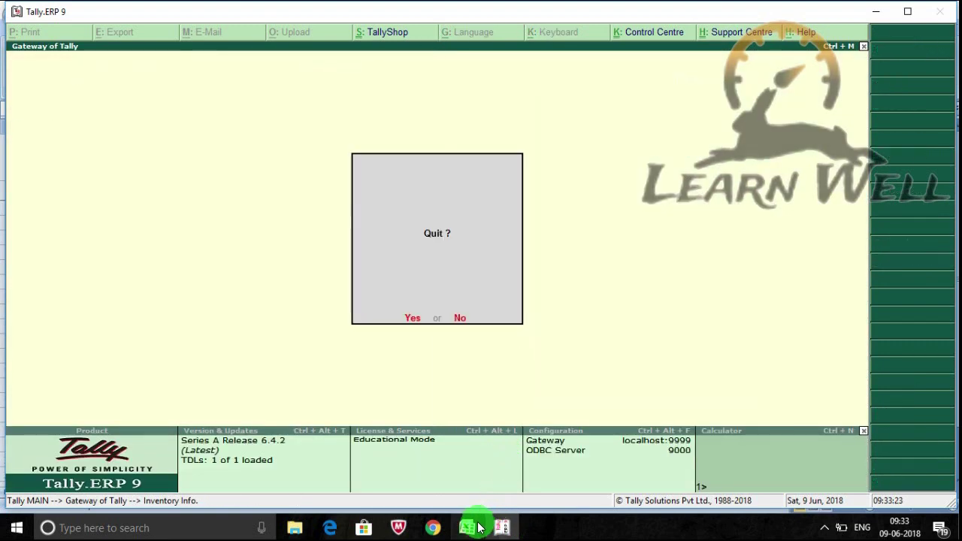
pyautogui.click(480, 528)
pyautogui.click(426, 454)
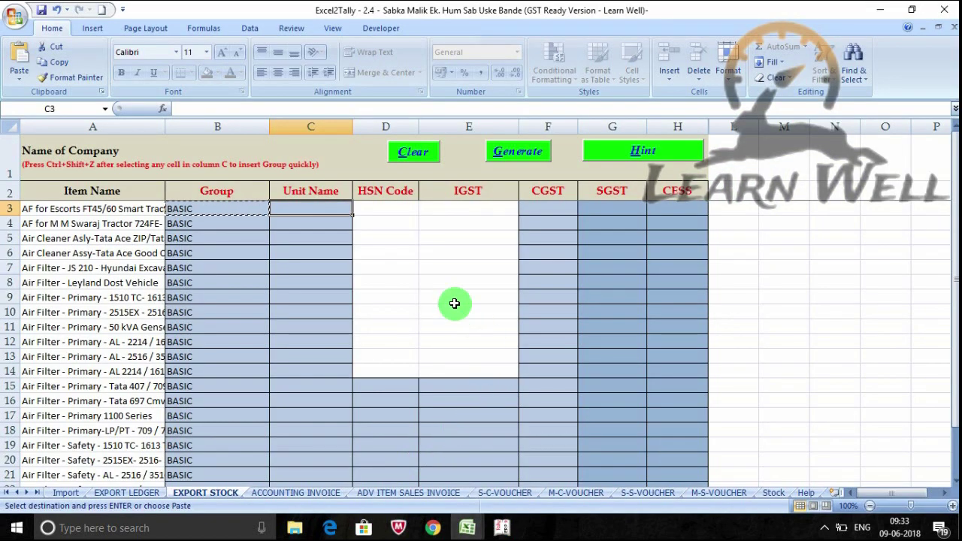
# Enter PCS in C3 and fill it down the Unit Name column for all stock items
pyautogui.write('PCS')
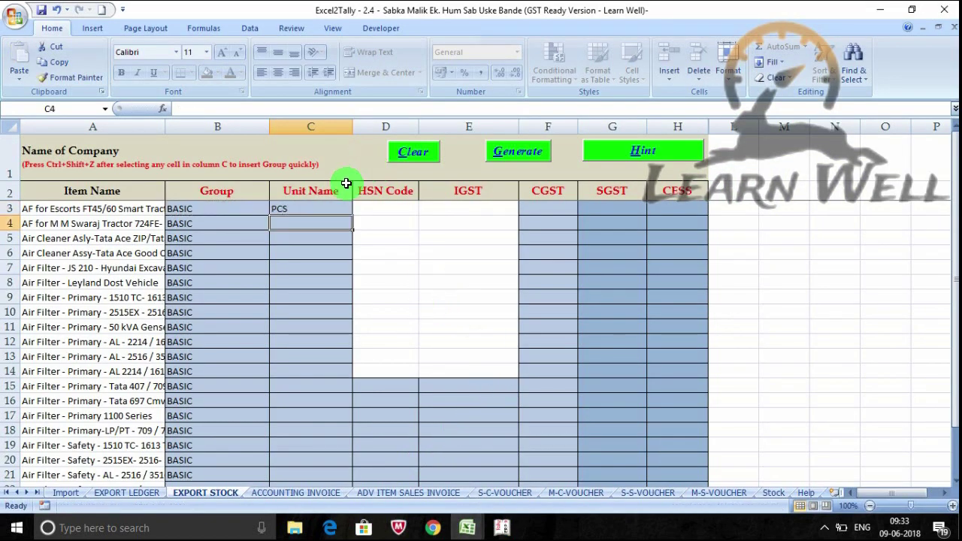
pyautogui.click(321, 209)
pyautogui.doubleClick(348, 215)
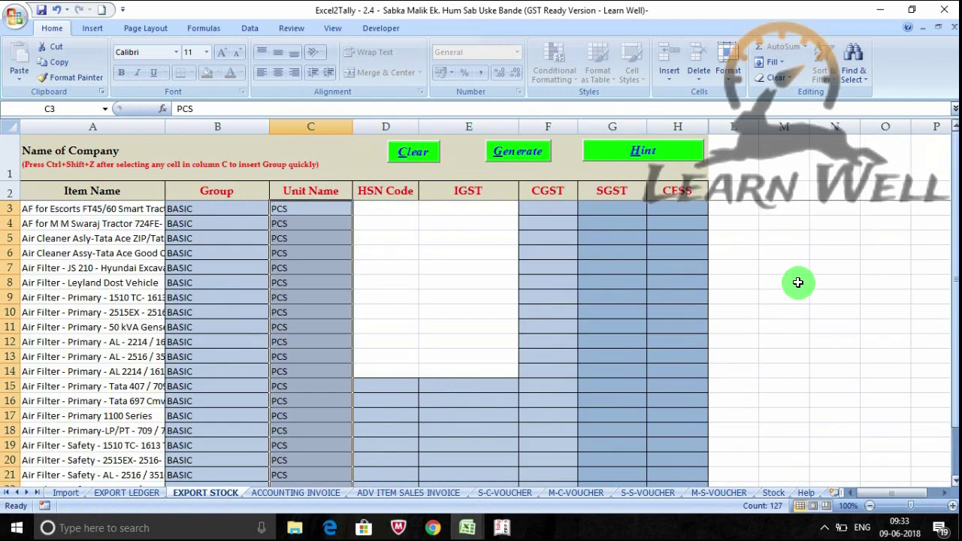
pyautogui.scroll(-7, 395, 303)
pyautogui.scroll(-7, 447, 410)
pyautogui.scroll(-15, 744, 333)
pyautogui.scroll(-14, 741, 328)
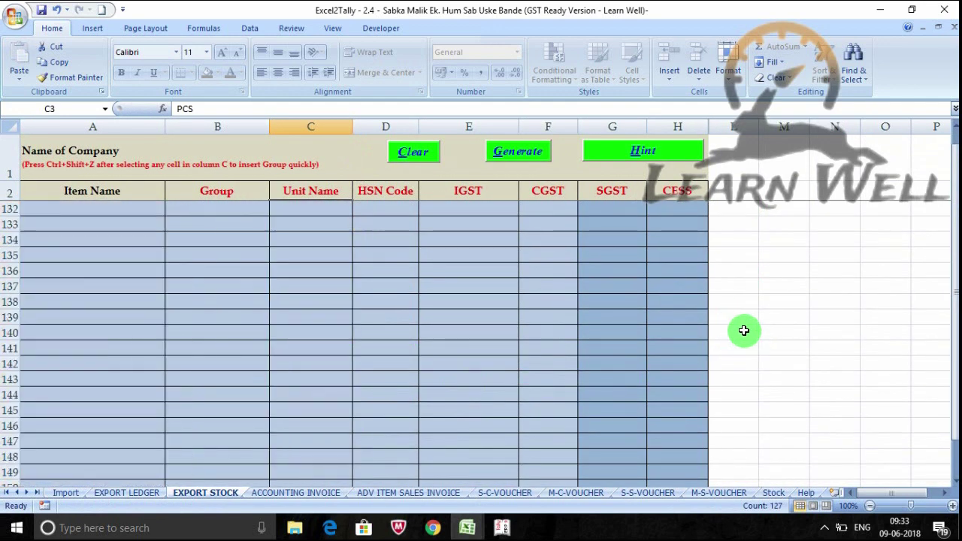
pyautogui.scroll(11, 551, 294)
pyautogui.scroll(14, 524, 295)
pyautogui.scroll(7, 522, 294)
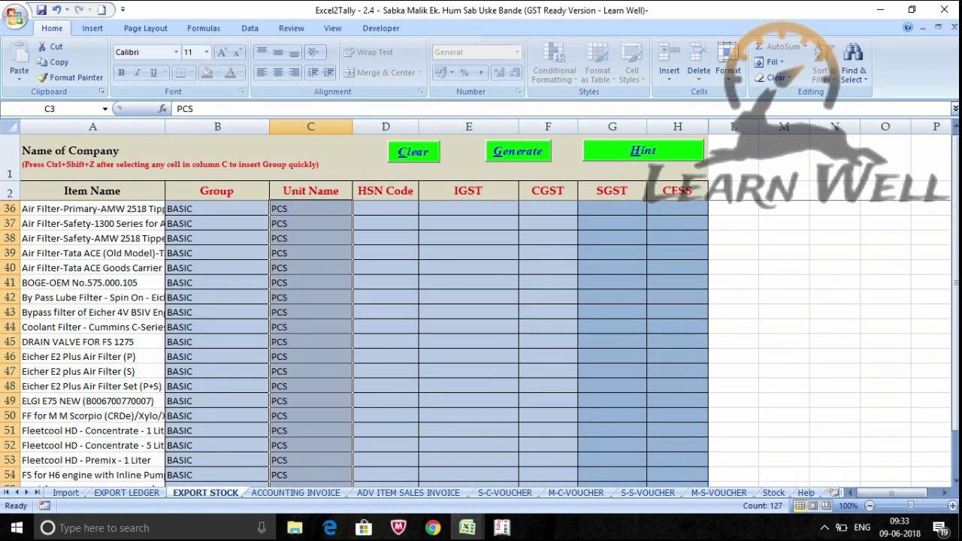
pyautogui.moveTo(955, 184); pyautogui.dragTo(920, 154)
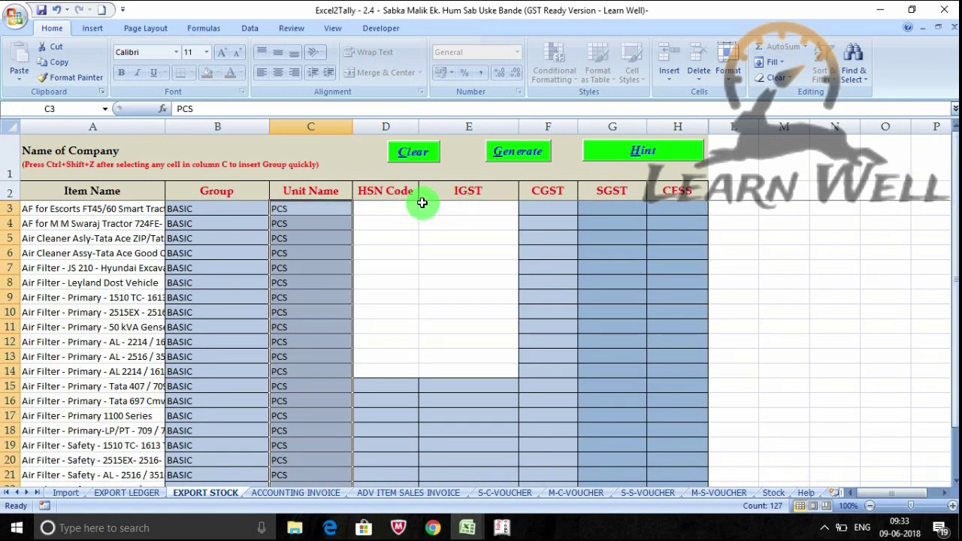
# Enter HSN code 4900 in D3 and fill it down the column
pyautogui.click(405, 208)
pyautogui.write('49')
pyautogui.click(388, 210)
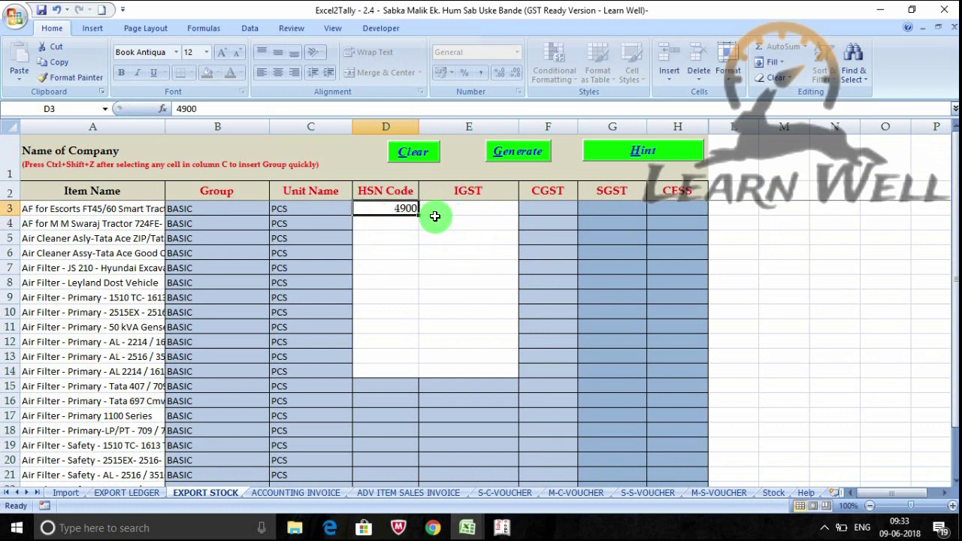
pyautogui.doubleClick(419, 216)
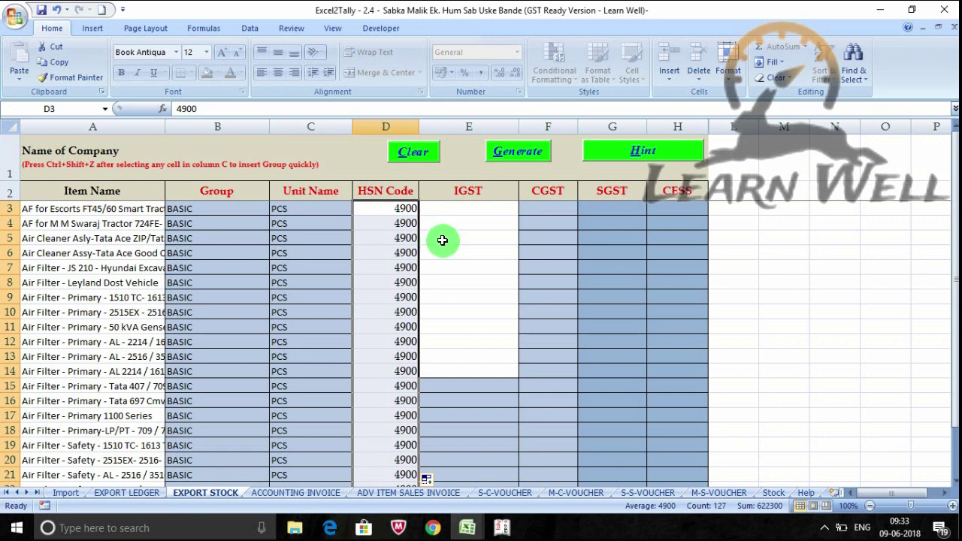
# Enter IGST 18, CGST 9 and SGST 9 in E3:G3 and fill them down all items
pyautogui.click(485, 209)
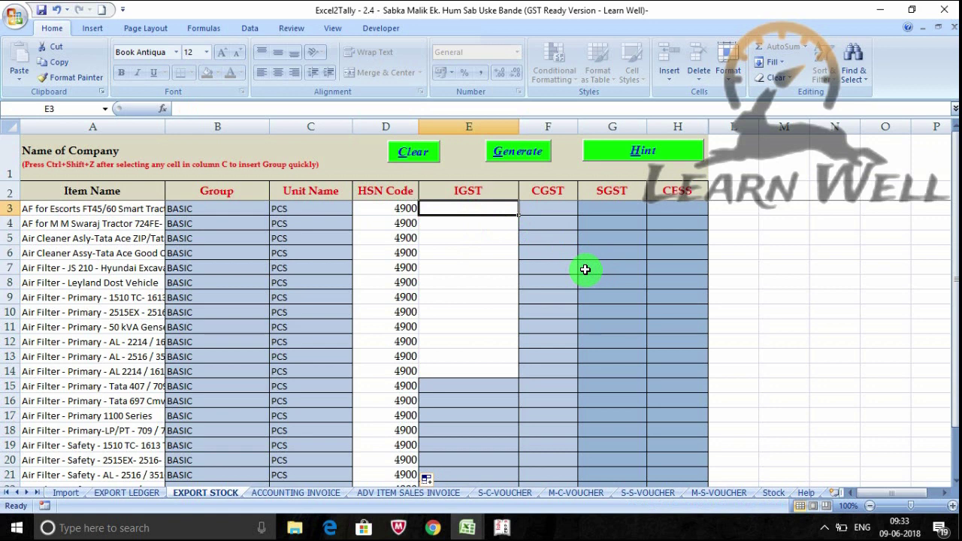
pyautogui.write('18')
pyautogui.press('Return')
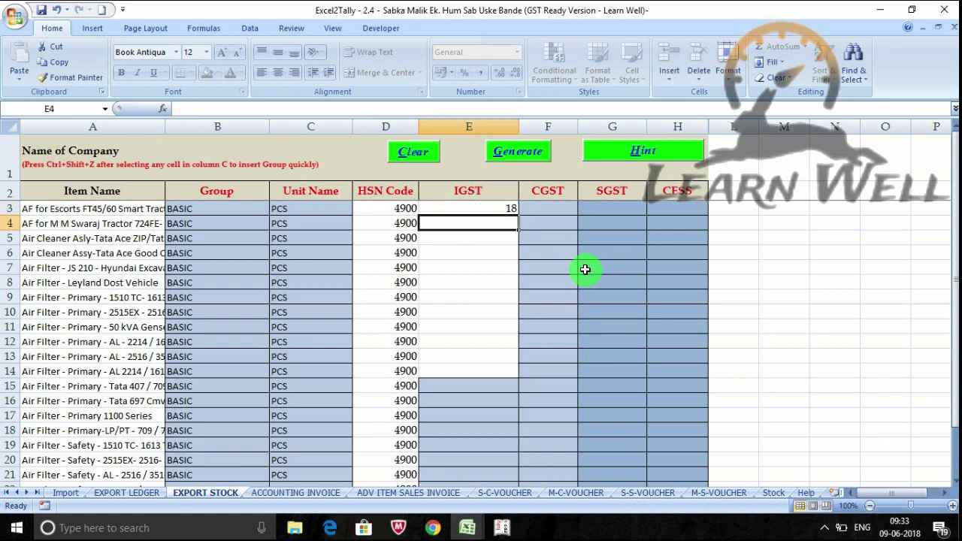
pyautogui.press('Up')
pyautogui.press('Right')
pyautogui.write('9')
pyautogui.press('Right')
pyautogui.write('9')
pyautogui.press('Right')
pyautogui.moveTo(512, 208); pyautogui.dragTo(605, 208)
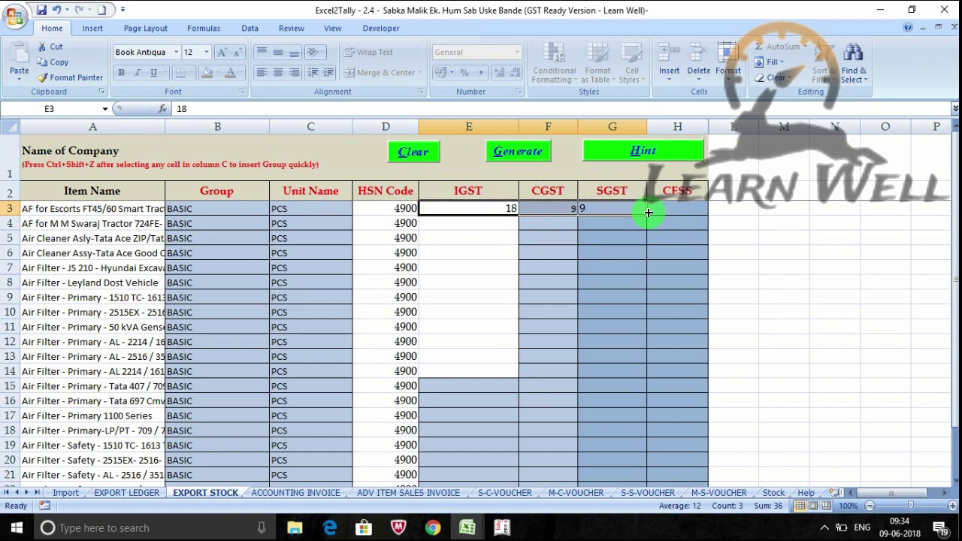
pyautogui.doubleClick(649, 213)
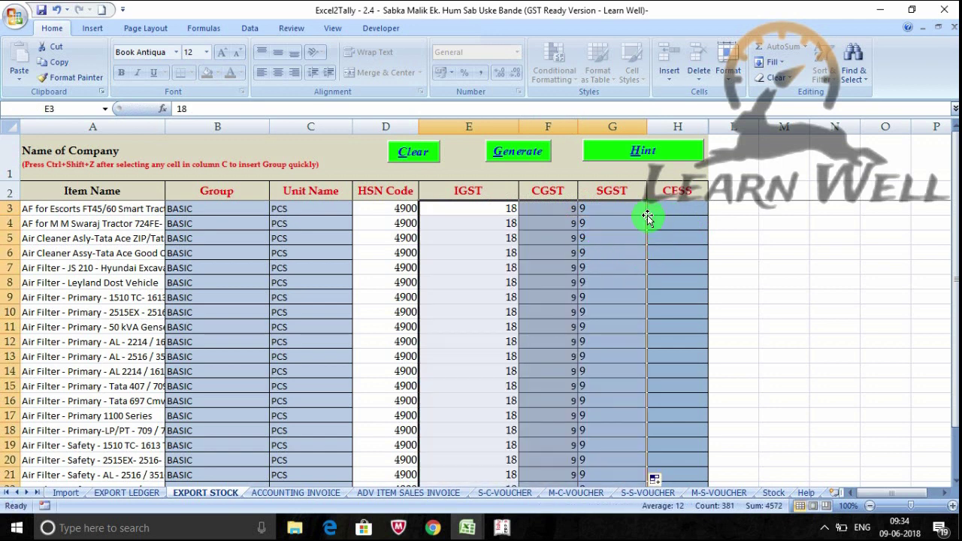
pyautogui.click(494, 211)
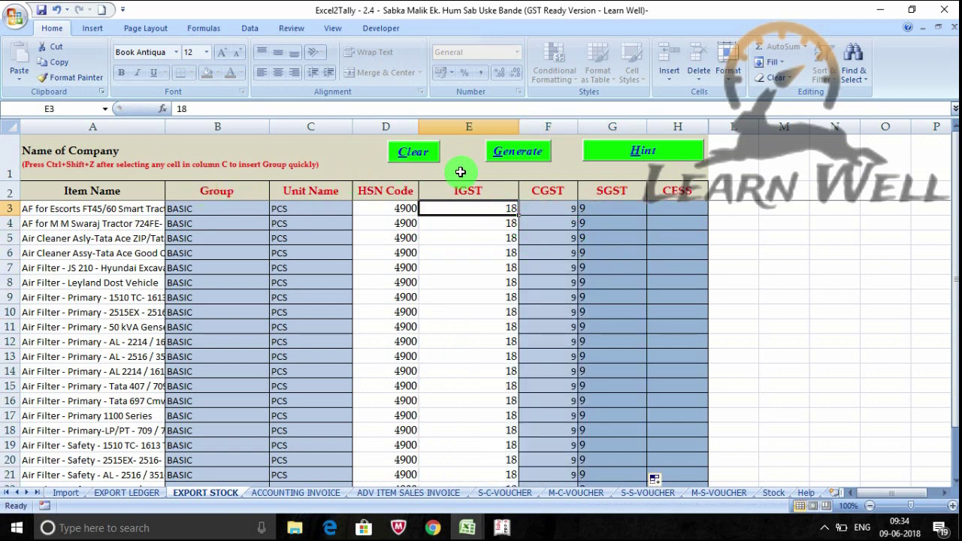
# Generate the STOCK.XML stock masters file and dismiss the success message
pyautogui.click(505, 151)
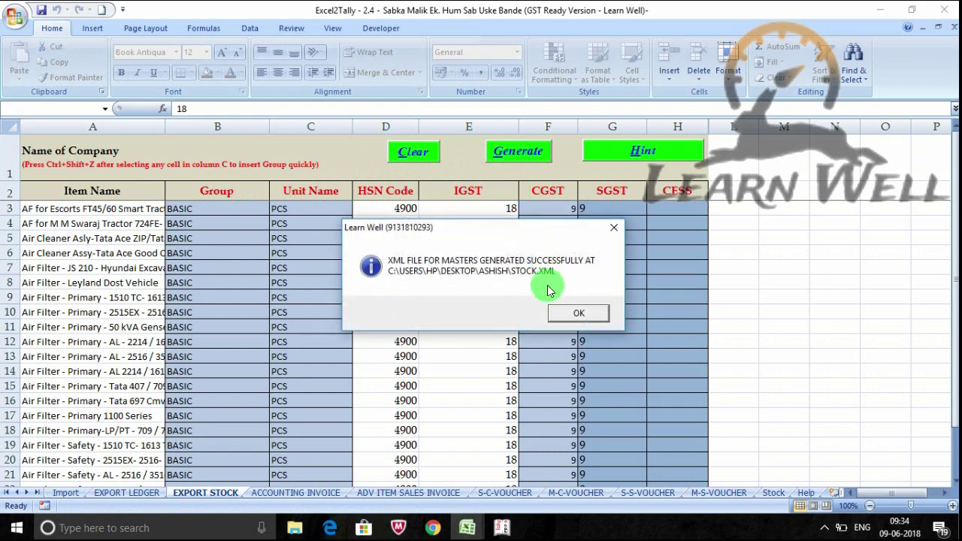
pyautogui.click(575, 314)
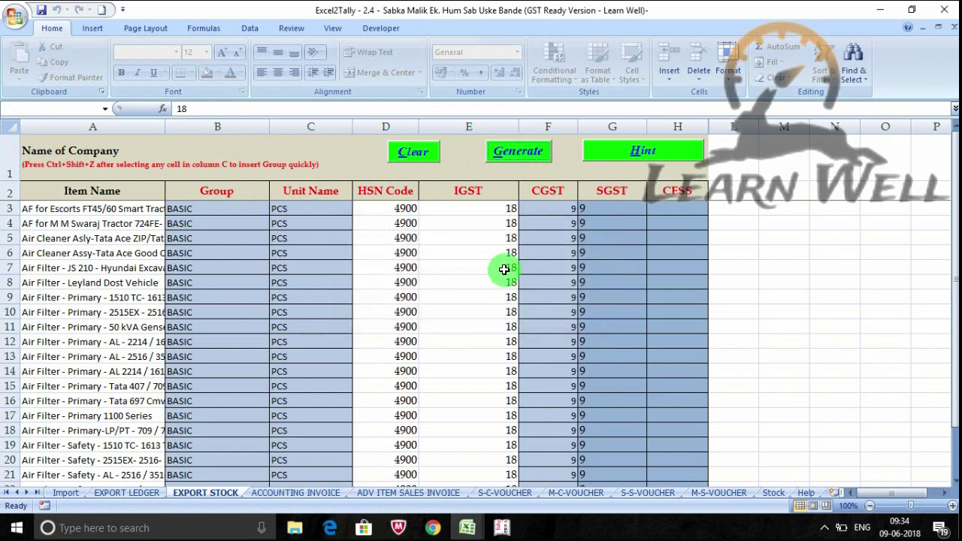
pyautogui.click(502, 529)
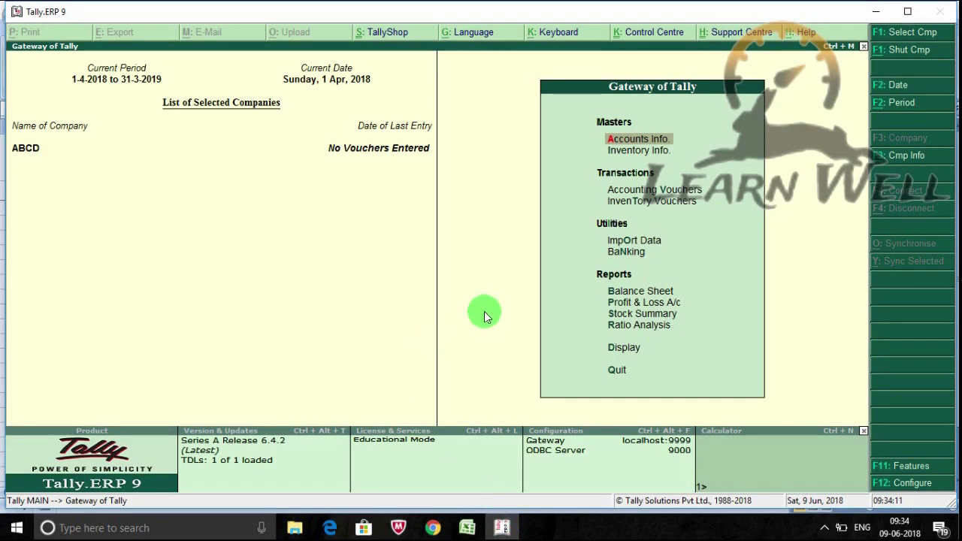
# Import the stock masters into Tally from the STOCK.XML file
pyautogui.press('o')
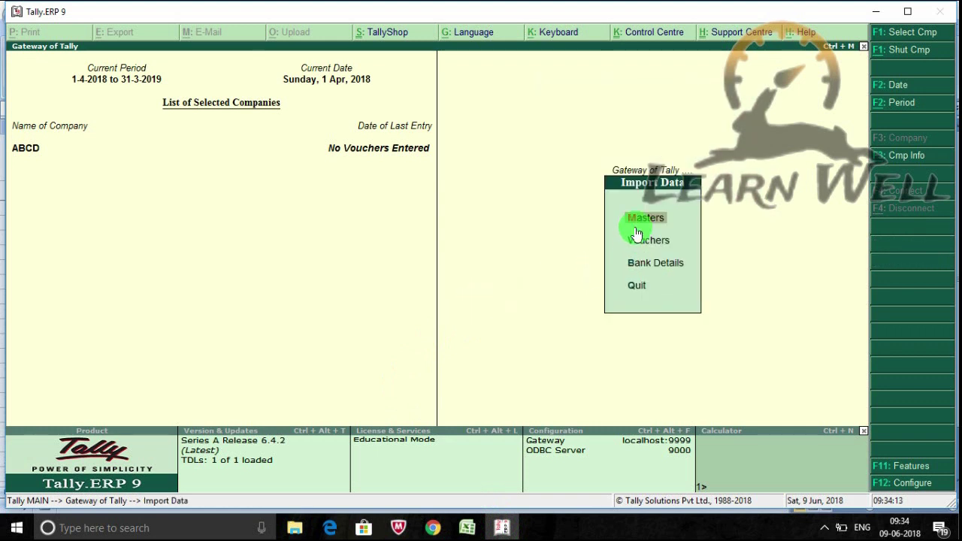
pyautogui.click(637, 218)
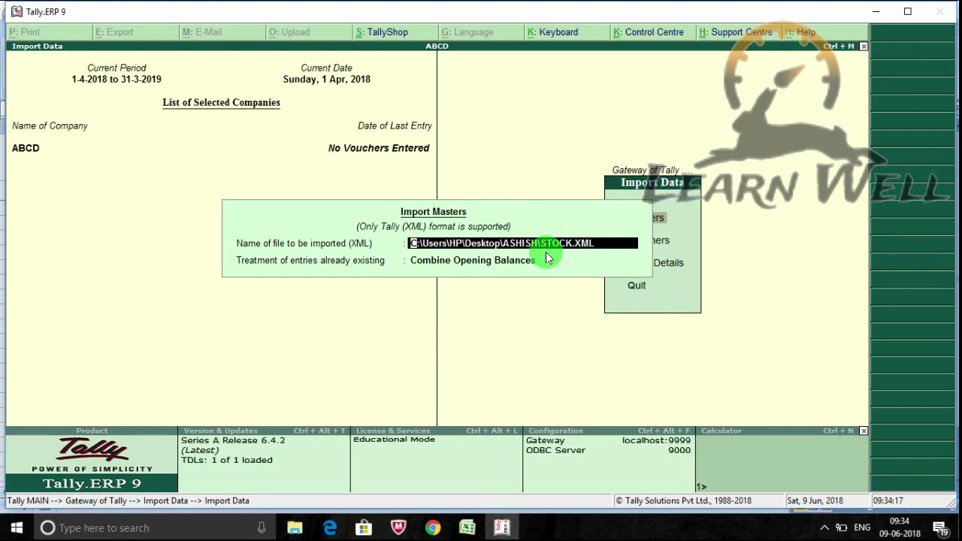
pyautogui.press('Return')
pyautogui.press('Return')
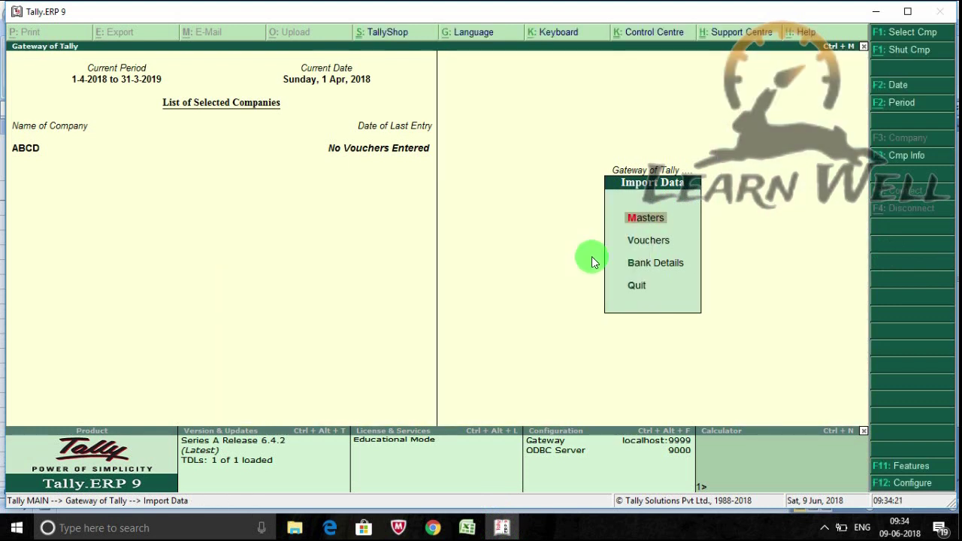
pyautogui.press('Escape')
# Display the stock items list to confirm the import, then return to Excel
pyautogui.press('i')
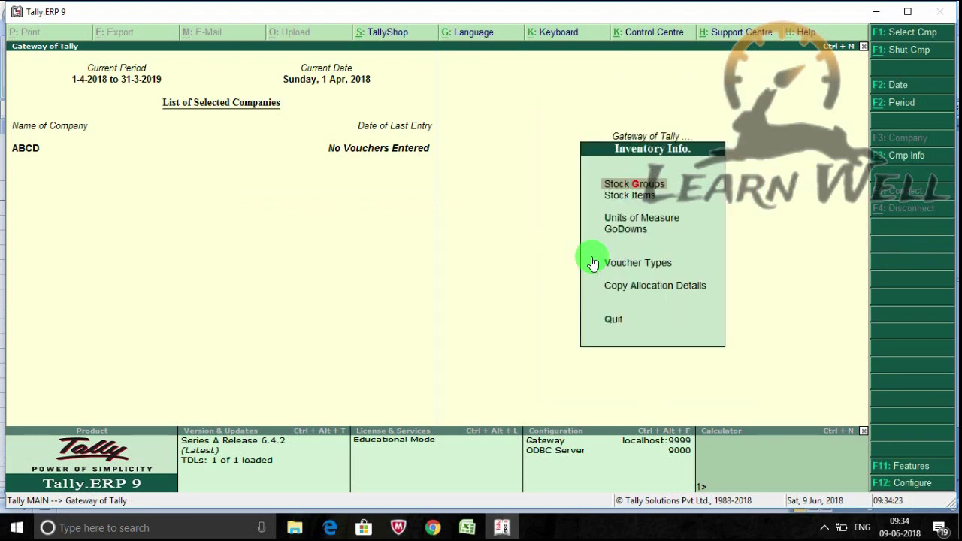
pyautogui.press('i')
pyautogui.press('d')
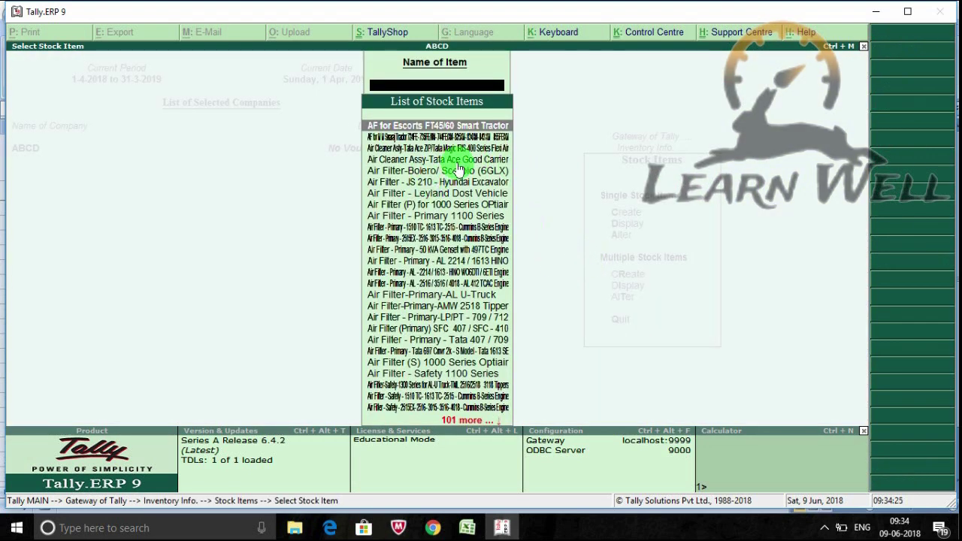
pyautogui.press('Escape')
pyautogui.press('Escape')
pyautogui.press('Escape')
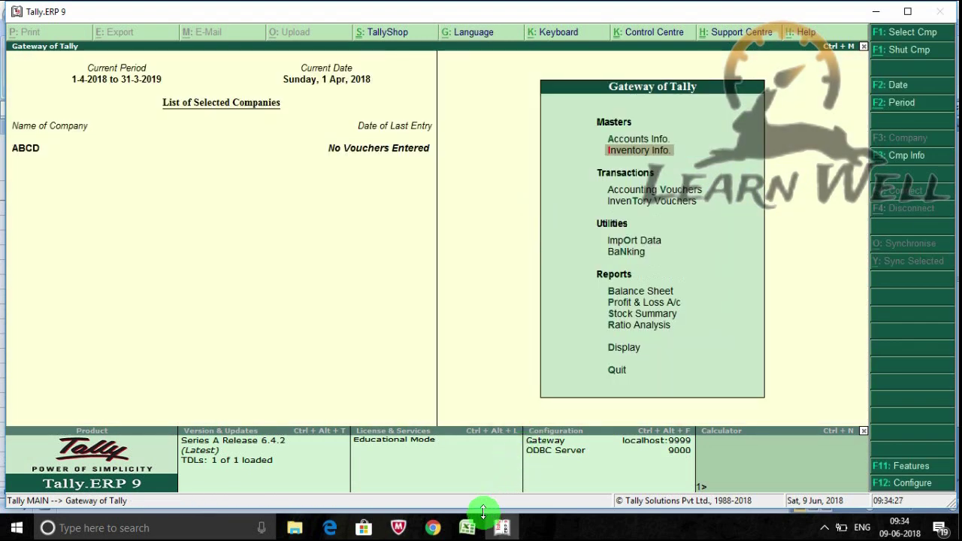
pyautogui.moveTo(467, 528)
pyautogui.click(435, 485)
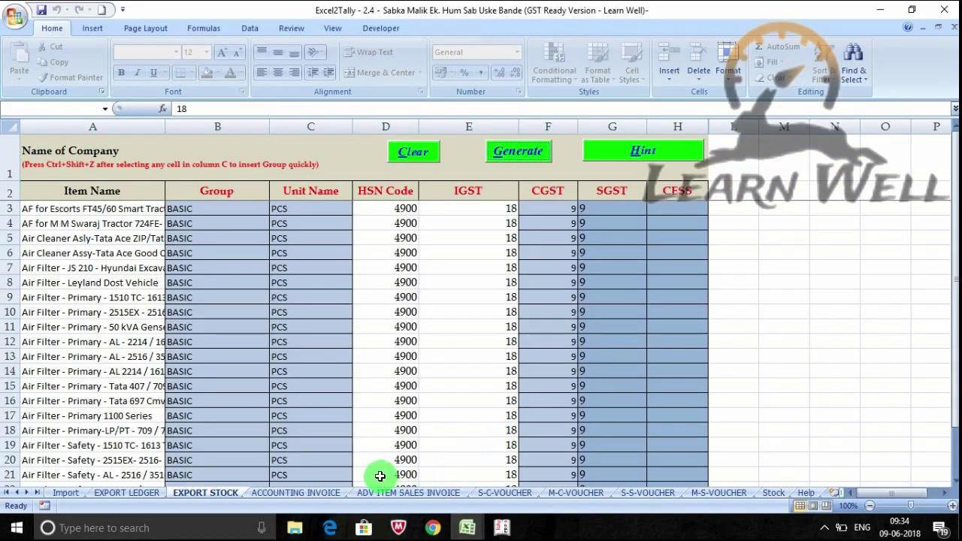
# Review the ADV ITEM SALES INVOICE and Stock sheets, then generate the sales vouchers XML
pyautogui.click(409, 494)
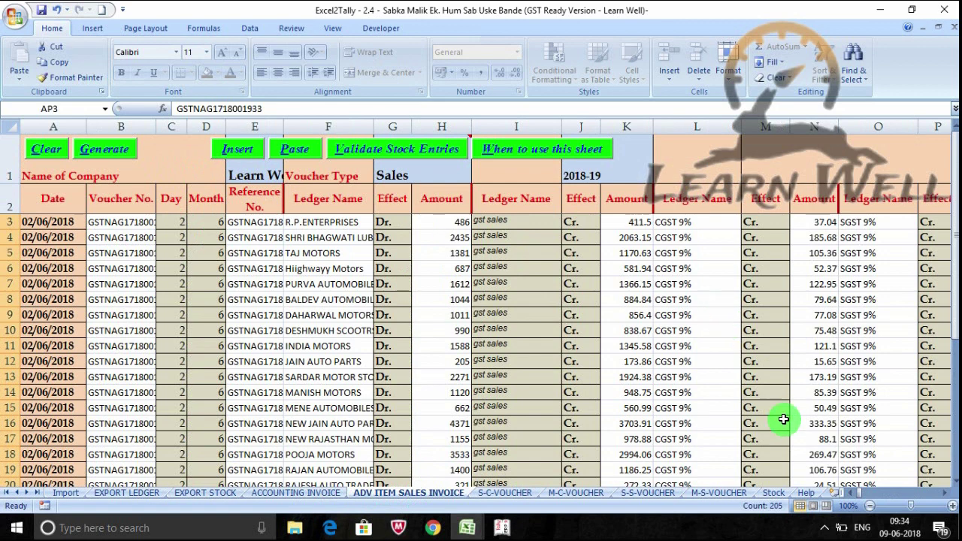
pyautogui.click(946, 493)
pyautogui.click(946, 493)
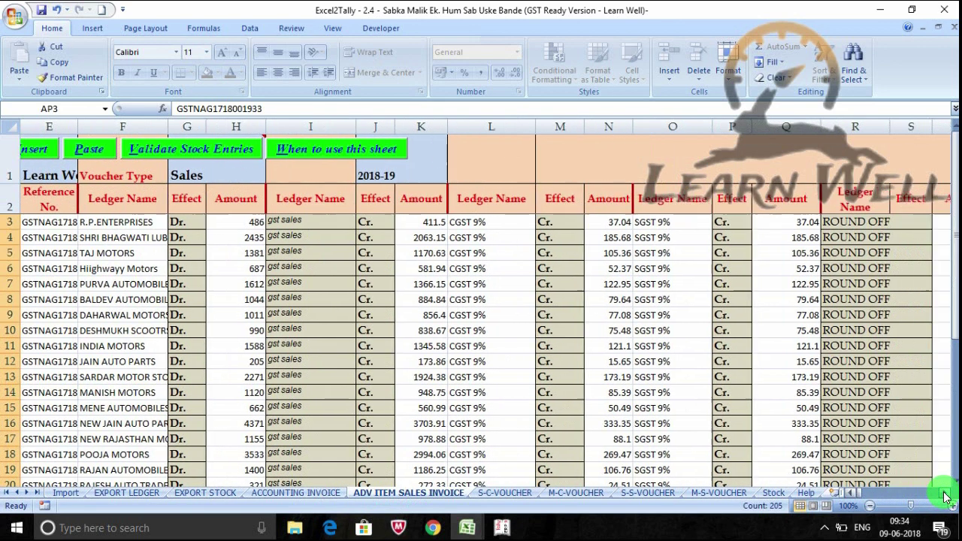
pyautogui.click(859, 493)
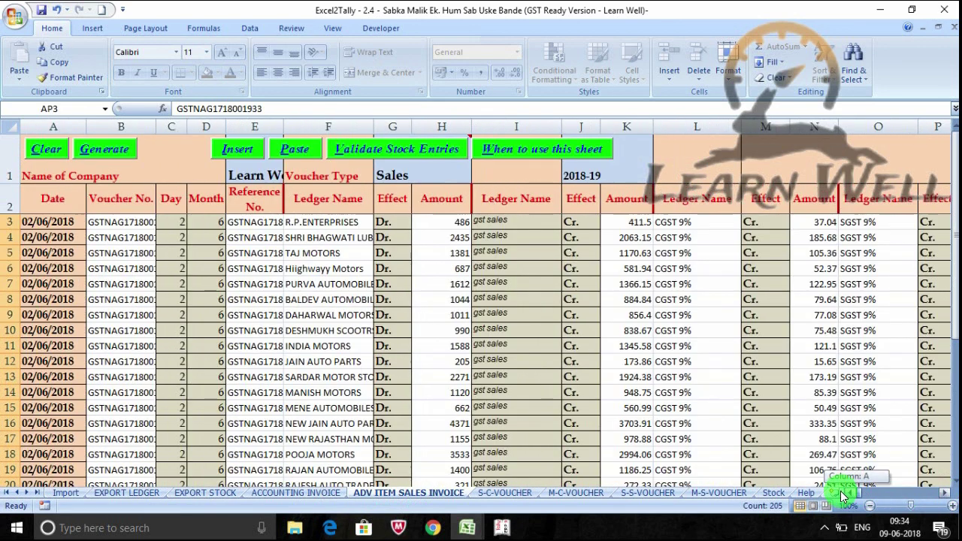
pyautogui.click(767, 493)
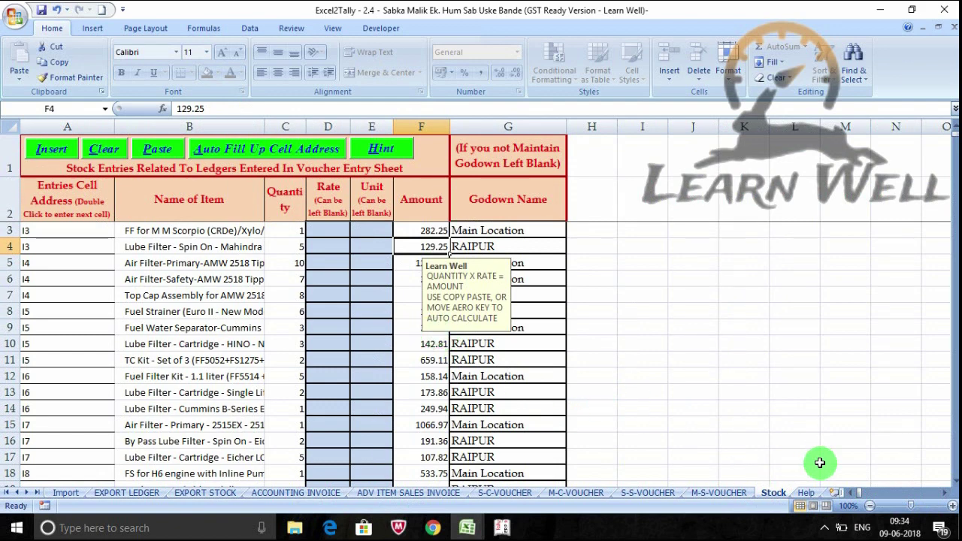
pyautogui.click(424, 493)
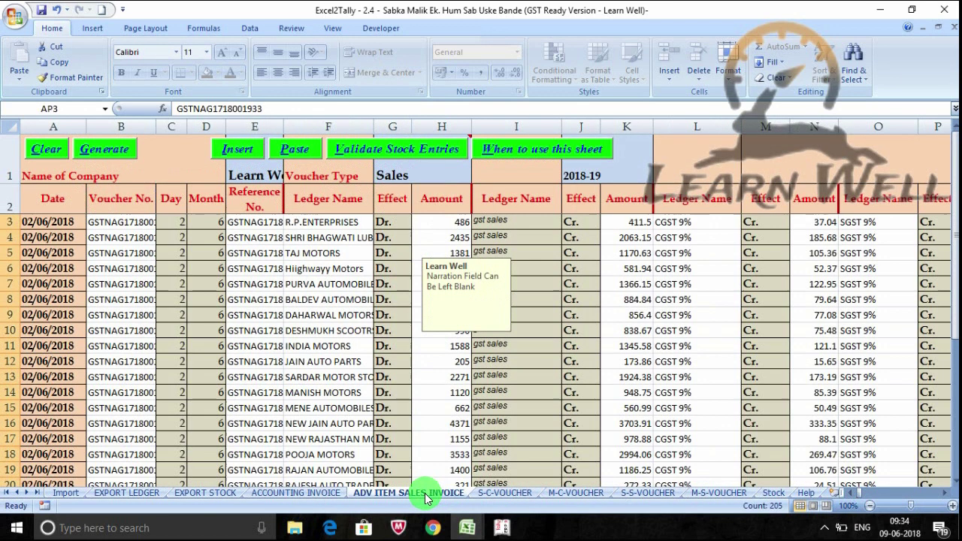
pyautogui.click(98, 150)
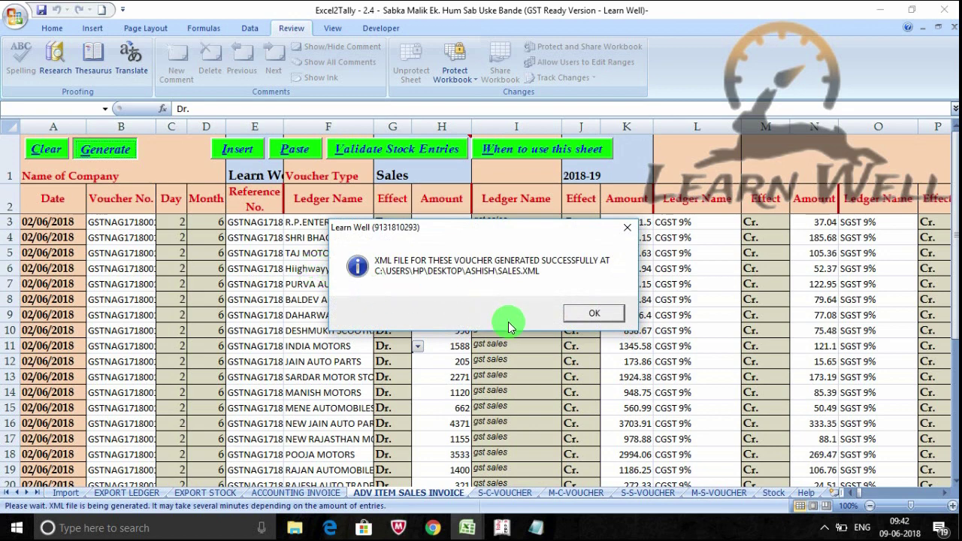
# Dismiss the SALES.XML success message and switch to Tally
pyautogui.click(590, 316)
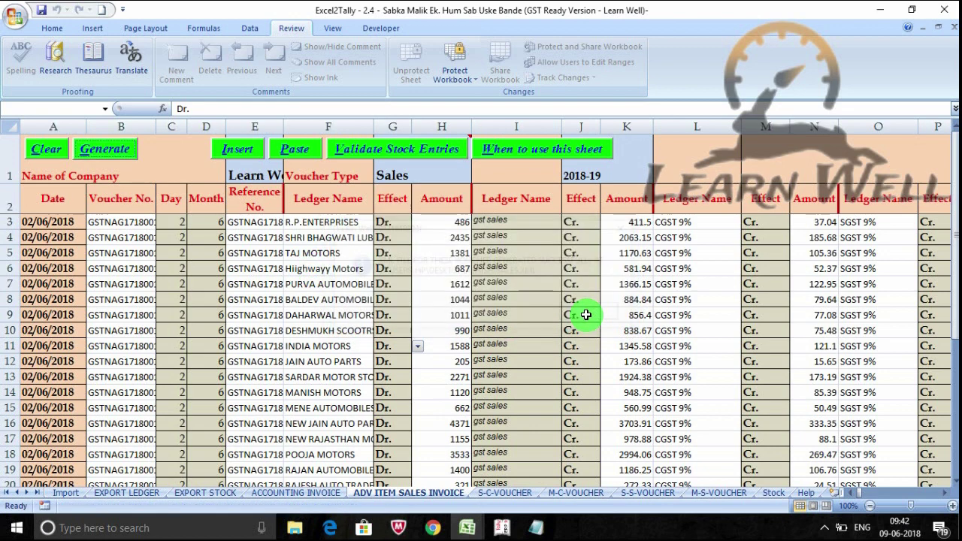
pyautogui.click(502, 528)
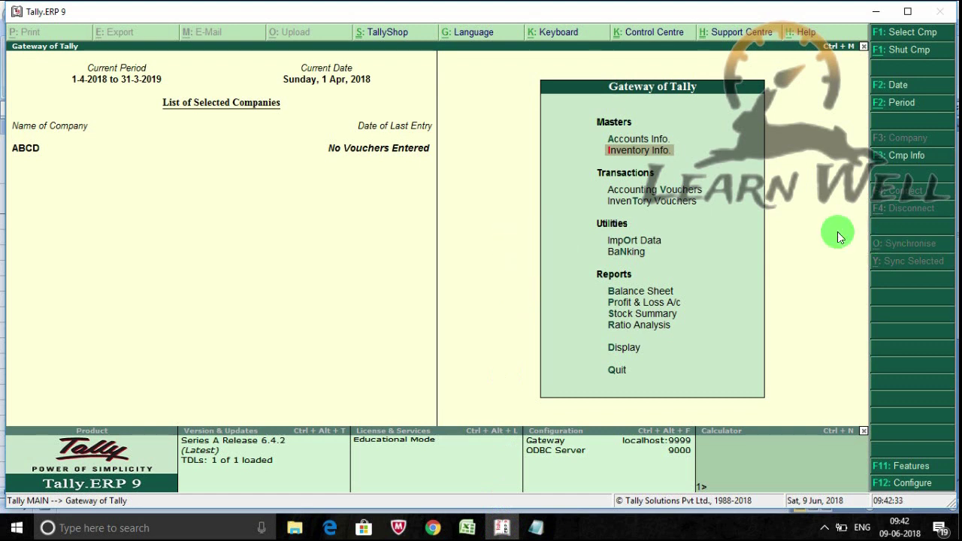
# Go to Import Data > Vouchers in company ABCD to reach the XML file-name prompt
pyautogui.click(635, 240)
pyautogui.press('Return')
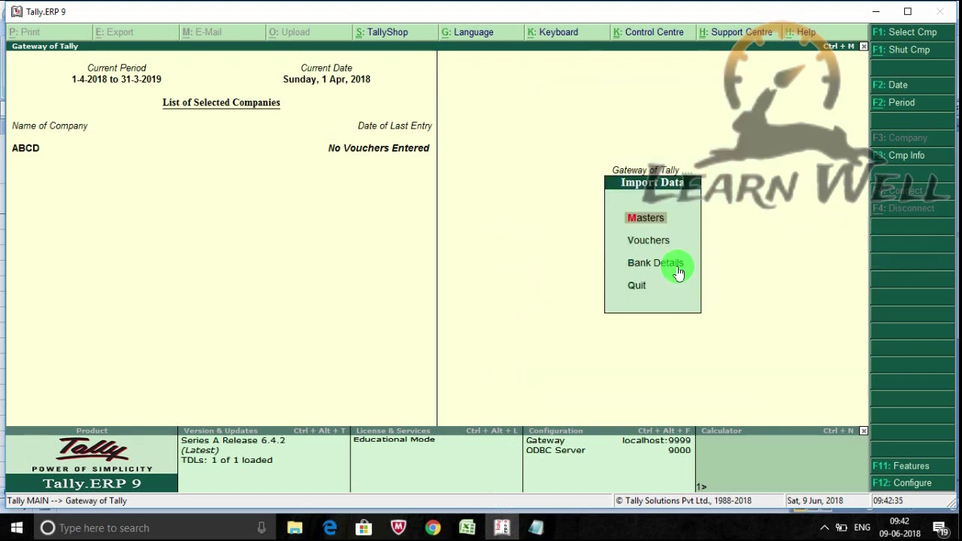
pyautogui.click(664, 252)
pyautogui.click(663, 252)
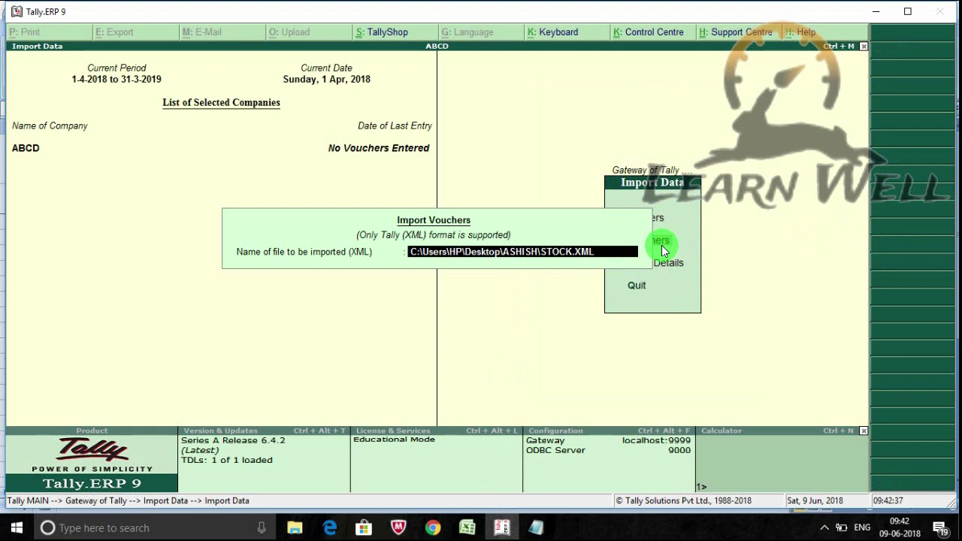
pyautogui.moveTo(295, 528)
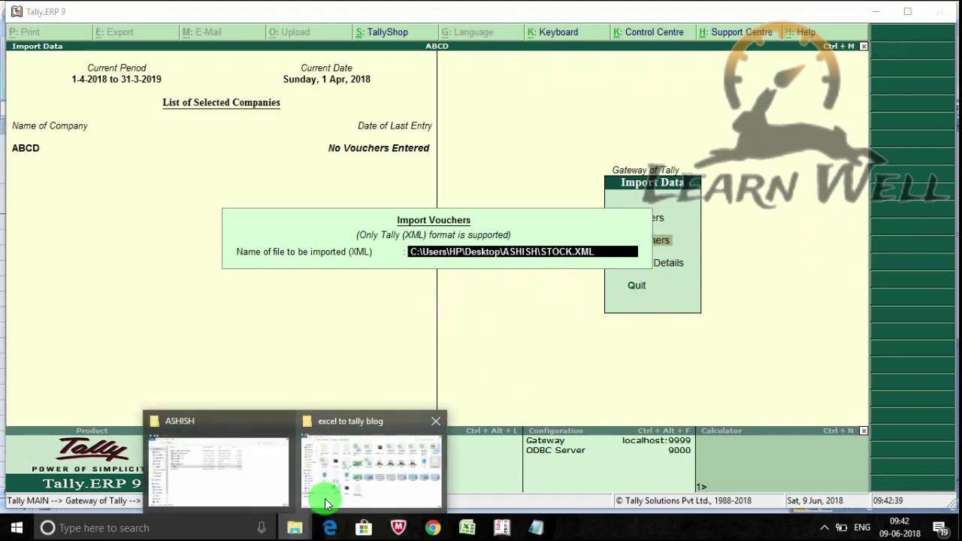
# View Sales.xml from the ASHISH folder in Edge, scroll through its vouchers, then close it
pyautogui.click(260, 462)
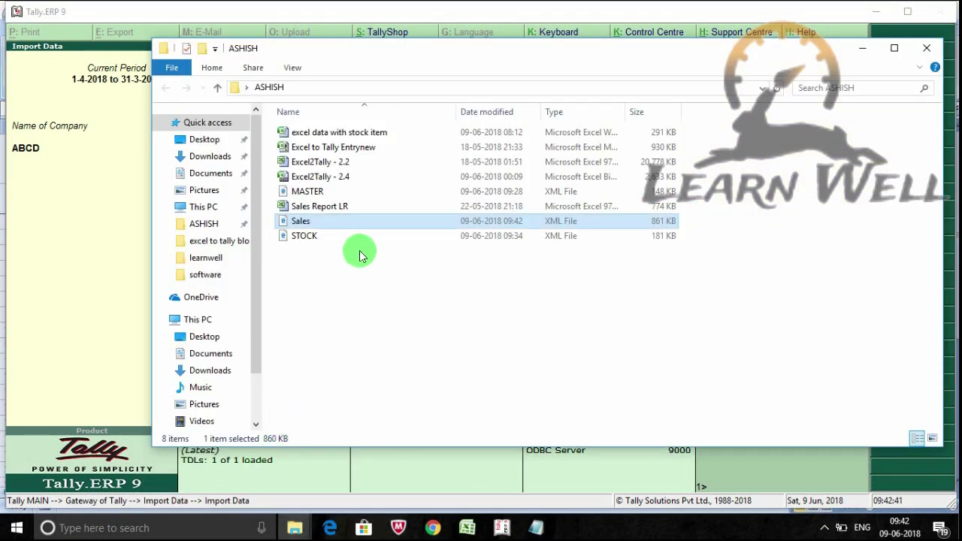
pyautogui.doubleClick(319, 222)
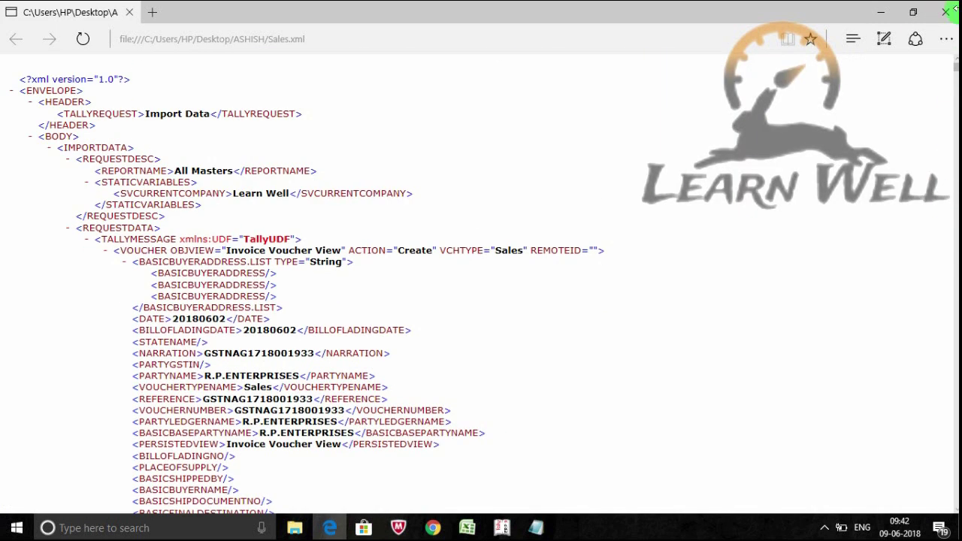
pyautogui.moveTo(954, 66); pyautogui.dragTo(954, 204)
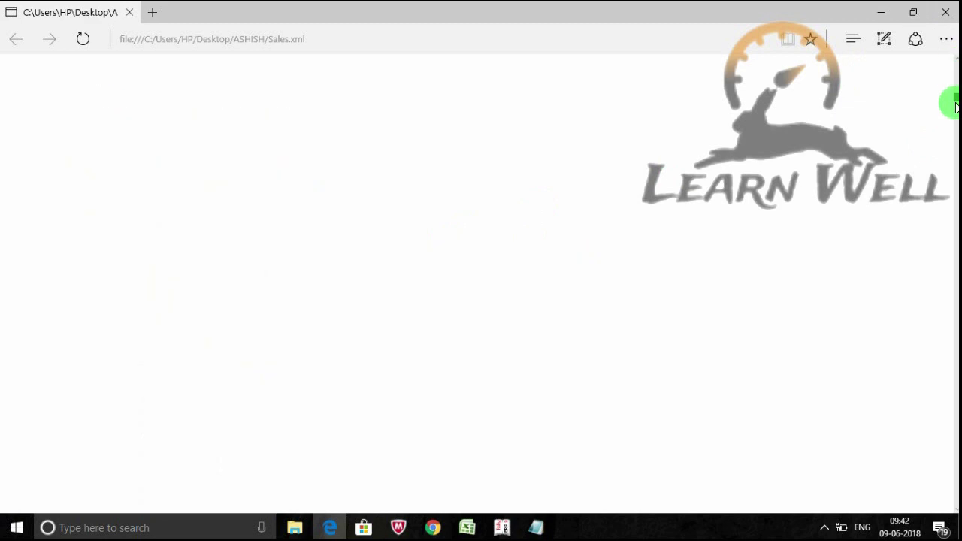
pyautogui.click(946, 12)
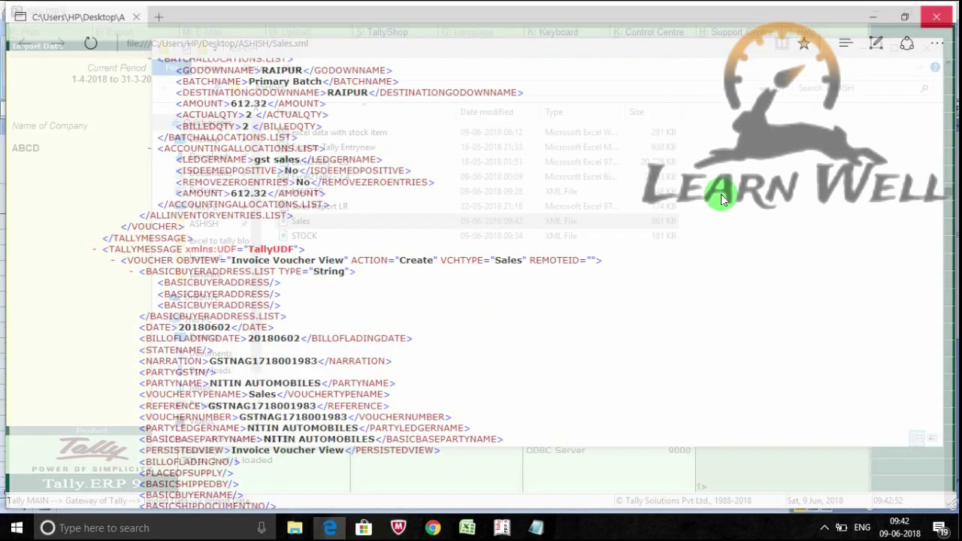
pyautogui.click(322, 19)
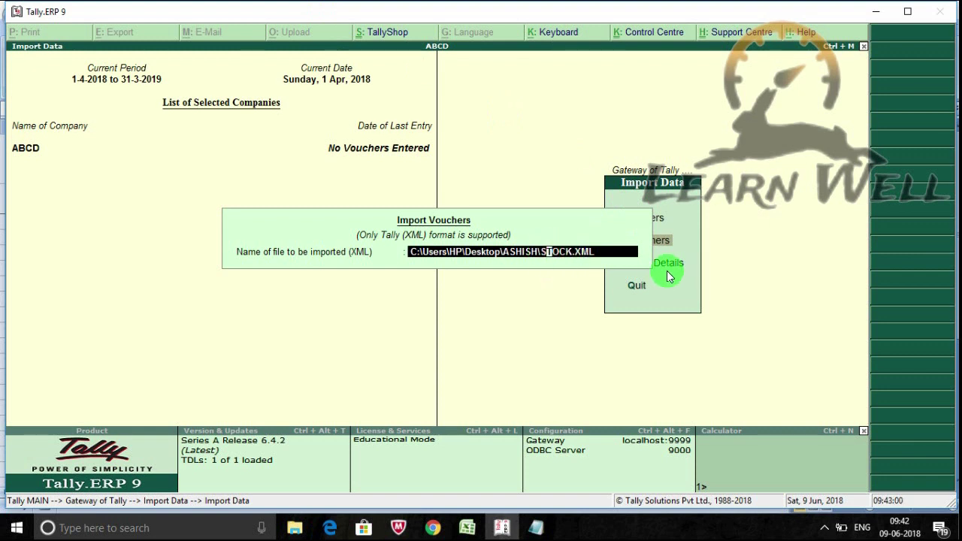
# Enter SALES.XML as the file name to import, then return to the Gateway of Tally
pyautogui.write('SALES')
pyautogui.press('Return')
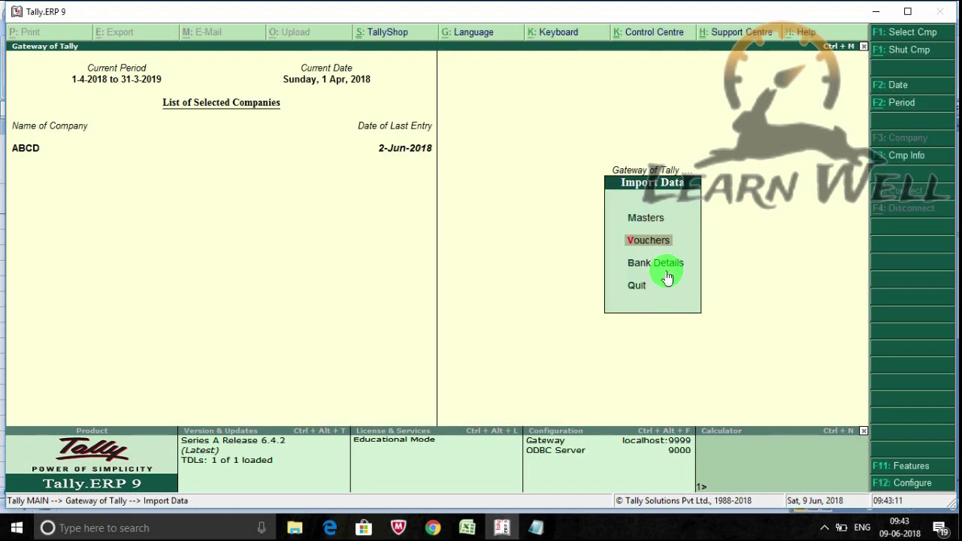
pyautogui.press('Escape')
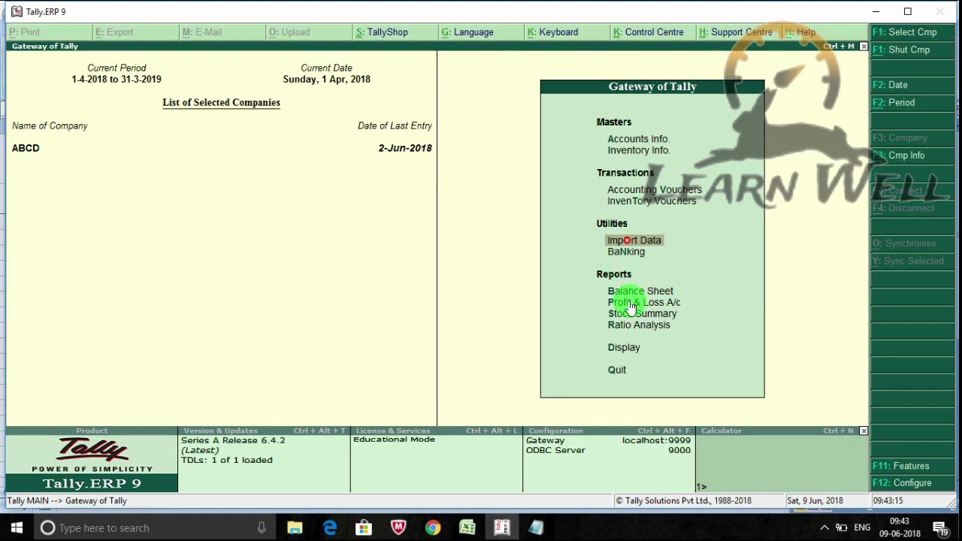
# Open the Profit & Loss A/c and drill from Sales Accounts into GST SALES Ledger Vouchers
pyautogui.click(630, 307)
pyautogui.click(631, 304)
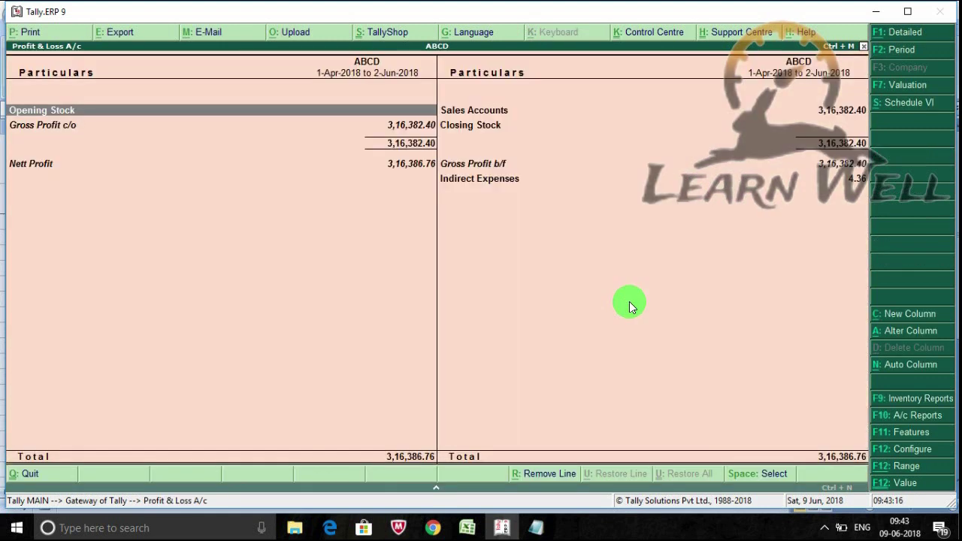
pyautogui.click(500, 113)
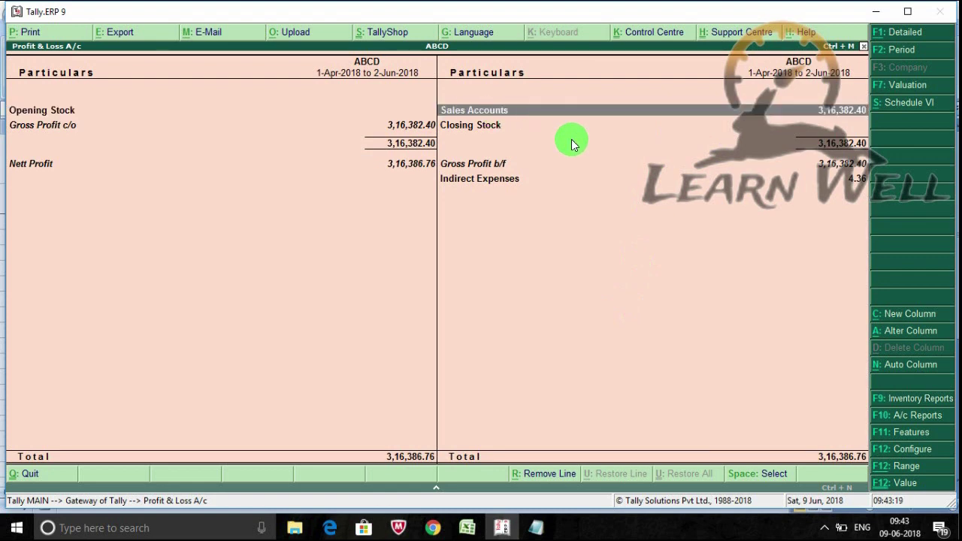
pyautogui.press('Return')
pyautogui.press('Return')
pyautogui.press('Return')
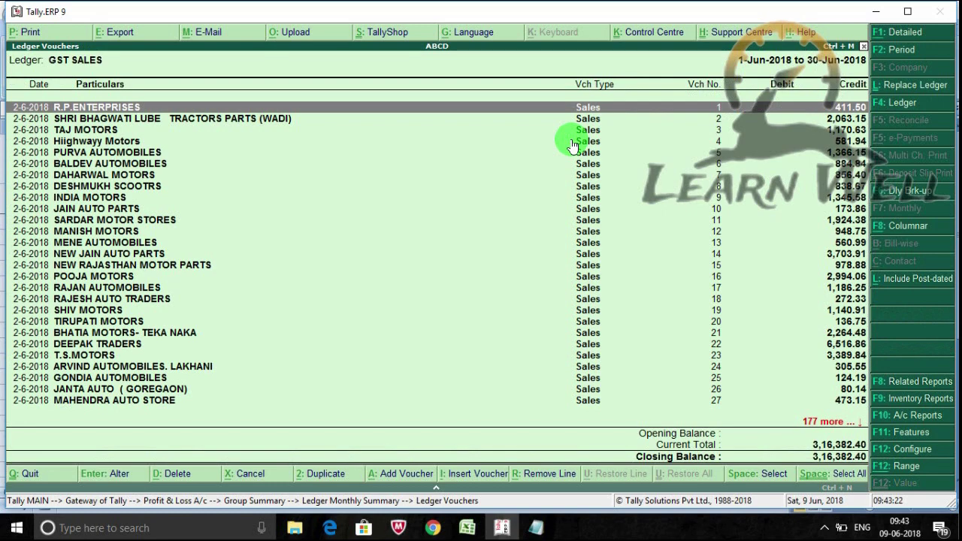
# Browse the imported sales vouchers and open No. 22 for DEEPAK TRADERS
pyautogui.press('Down')
pyautogui.press('Down')
pyautogui.press('Down')
pyautogui.press('Down')
pyautogui.press('Down')
pyautogui.press('Down')
pyautogui.press('Down')
pyautogui.press('Down')
pyautogui.press('Down')
pyautogui.press('Down')
pyautogui.press('Down')
pyautogui.press('Down')
pyautogui.press('Up')
pyautogui.press('Up')
pyautogui.press('Up')
pyautogui.press('Up')
pyautogui.press('Up')
pyautogui.press('Up')
pyautogui.press('Up')
pyautogui.press('Up')
pyautogui.press('Up')
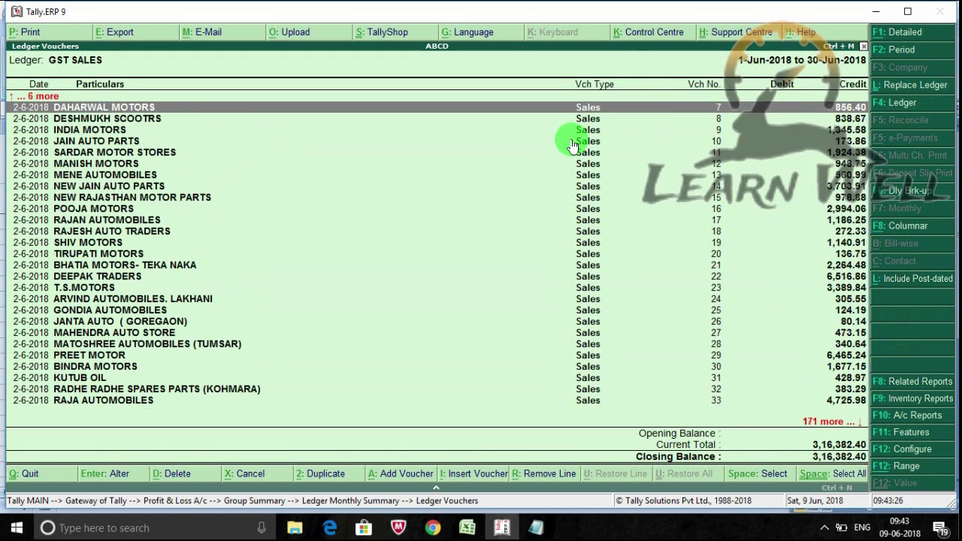
pyautogui.press('Up')
pyautogui.press('Up')
pyautogui.press('Up')
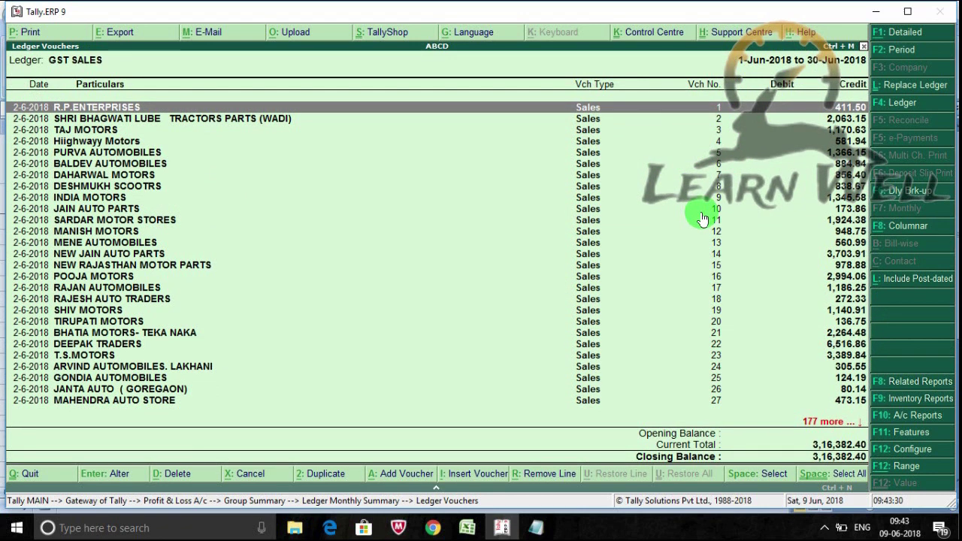
pyautogui.press('Down')
pyautogui.press('Down')
pyautogui.press('Down')
pyautogui.press('Down')
pyautogui.press('Down')
pyautogui.press('Down')
pyautogui.press('Down')
pyautogui.press('Down')
pyautogui.press('Down')
pyautogui.press('Down')
pyautogui.press('Return')
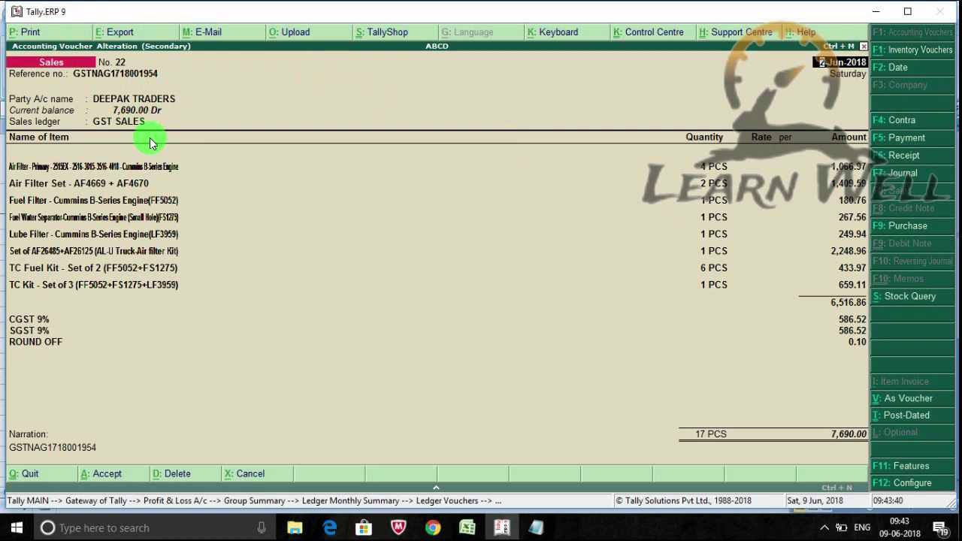
# Review voucher No. 22's item lines and its CGST, SGST and 0.10 ROUND OFF amounts
pyautogui.click(125, 167)
pyautogui.click(125, 185)
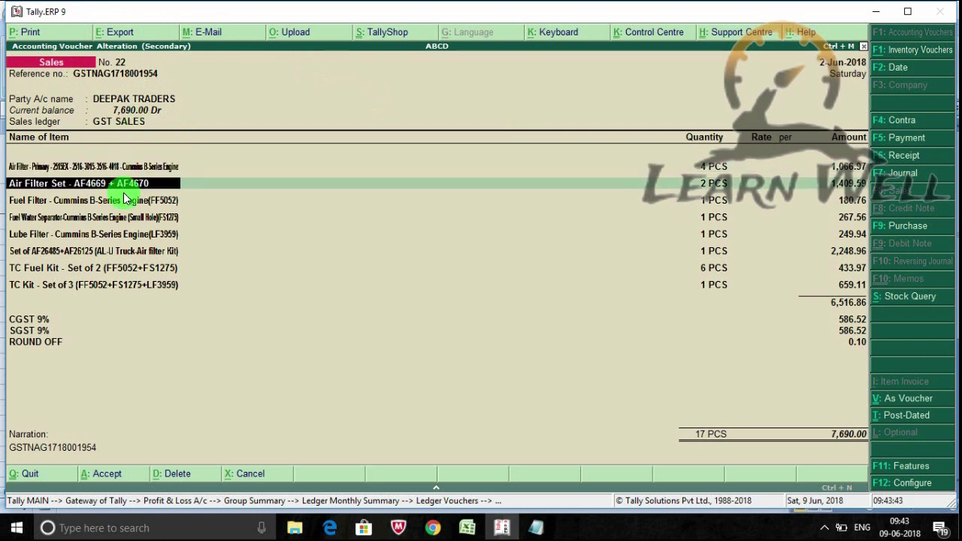
pyautogui.click(124, 202)
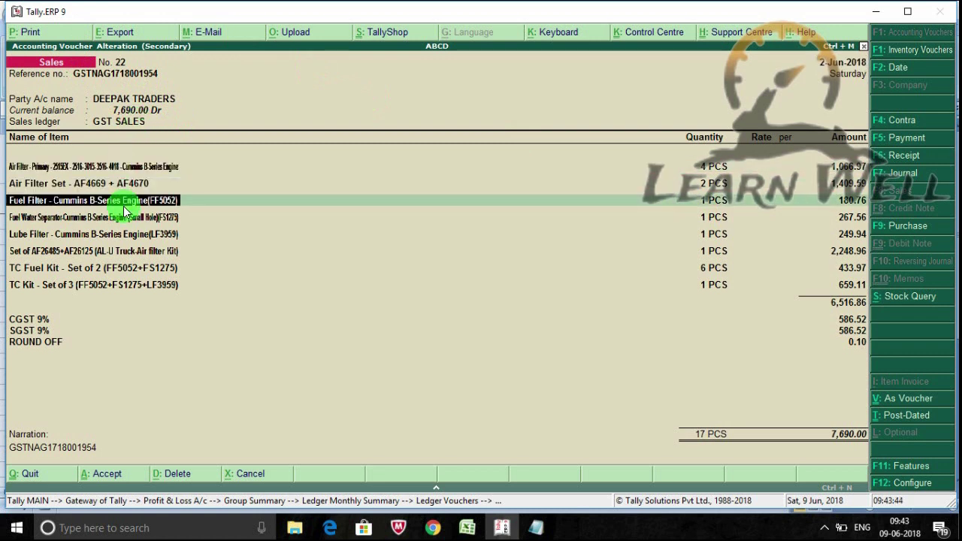
pyautogui.click(855, 320)
pyautogui.click(857, 331)
pyautogui.click(857, 342)
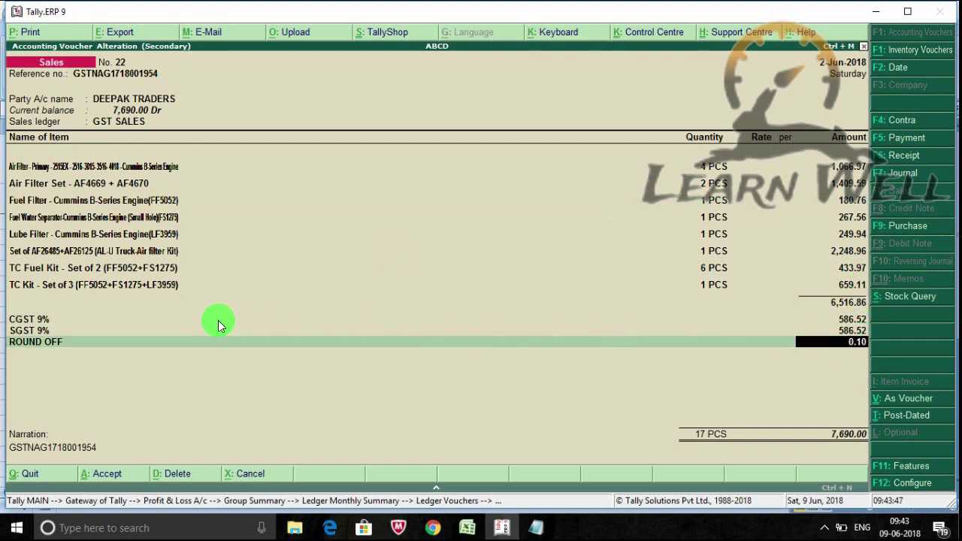
# Compare the ROUND OFF columns in the Excel2Tally workbook with the Tally voucher
pyautogui.click(470, 526)
pyautogui.click(403, 481)
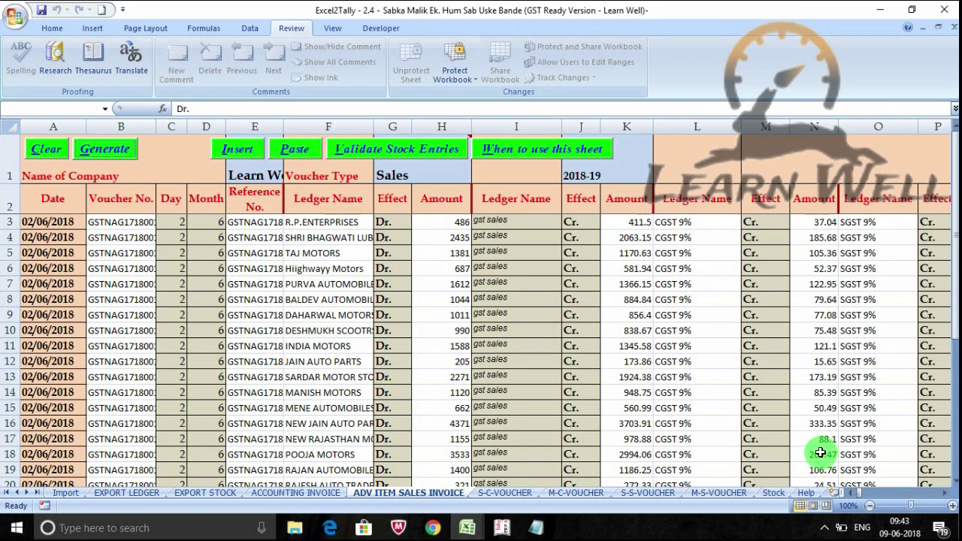
pyautogui.click(947, 492)
pyautogui.click(947, 492)
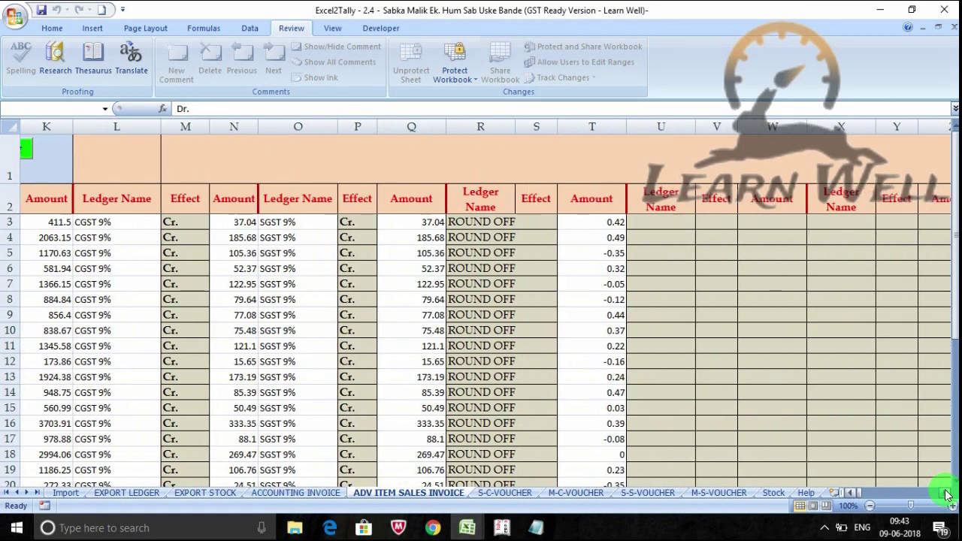
pyautogui.click(501, 526)
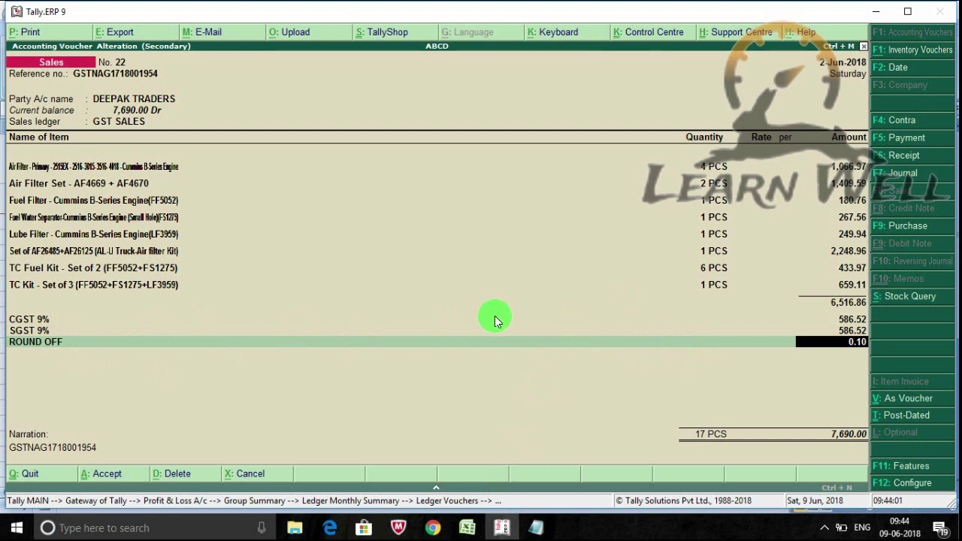
# Check the narration and Air Filter Set line, then back out of the voucher and ledger listing
pyautogui.click(60, 447)
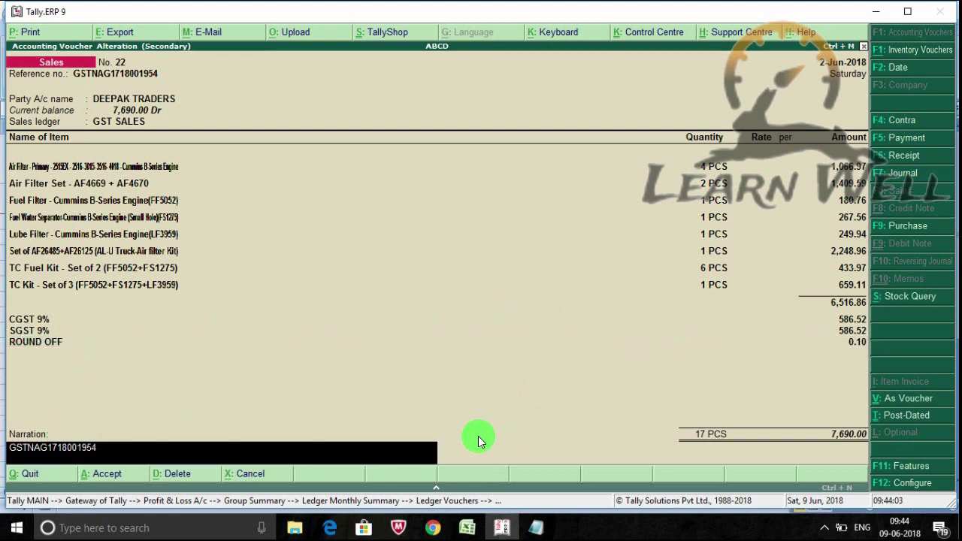
pyautogui.click(175, 182)
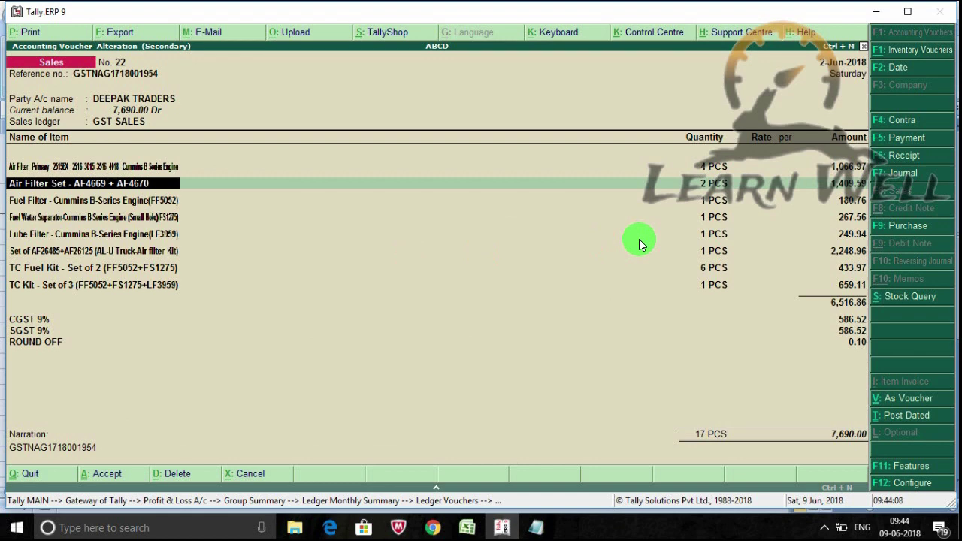
pyautogui.press('Return')
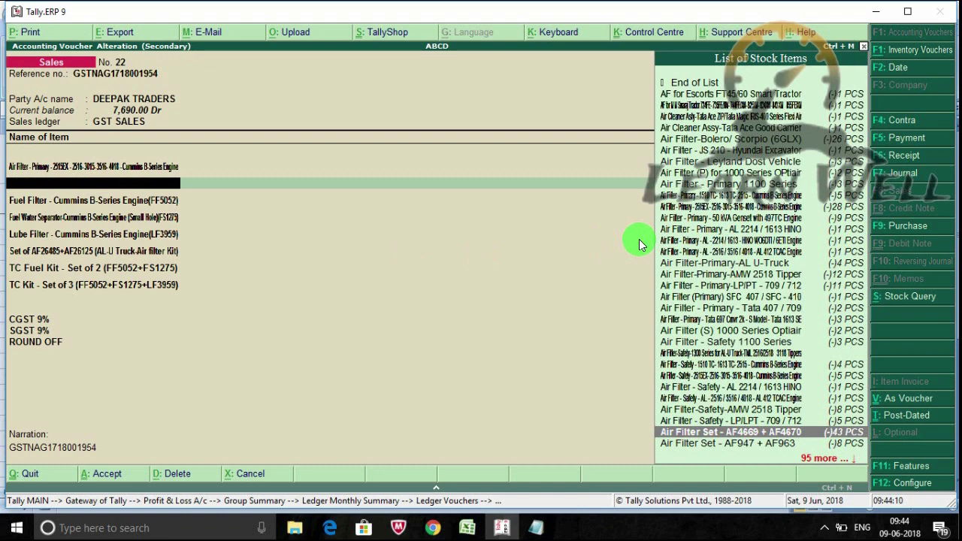
pyautogui.press('Escape')
pyautogui.press('Escape')
pyautogui.press('Escape')
pyautogui.press('Escape')
pyautogui.press('Escape')
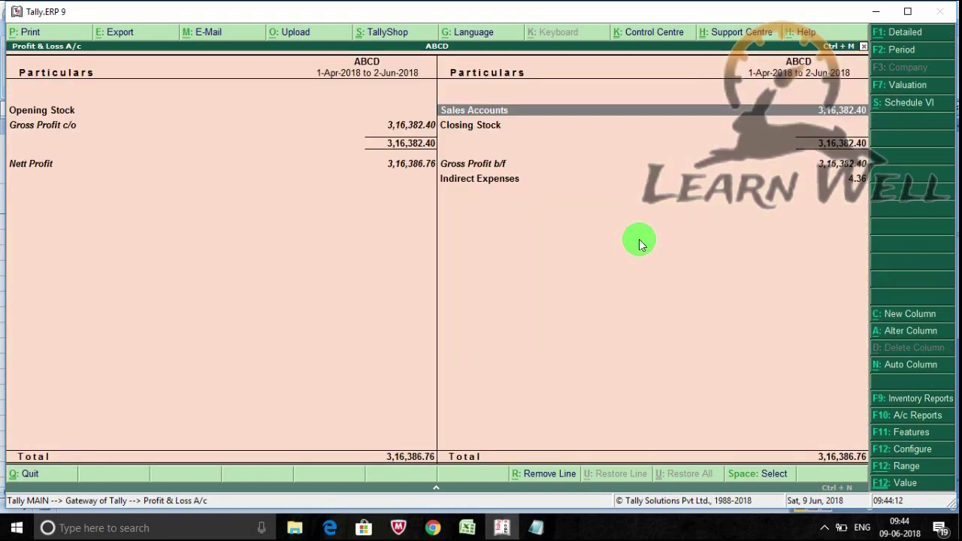
pyautogui.press('Escape')
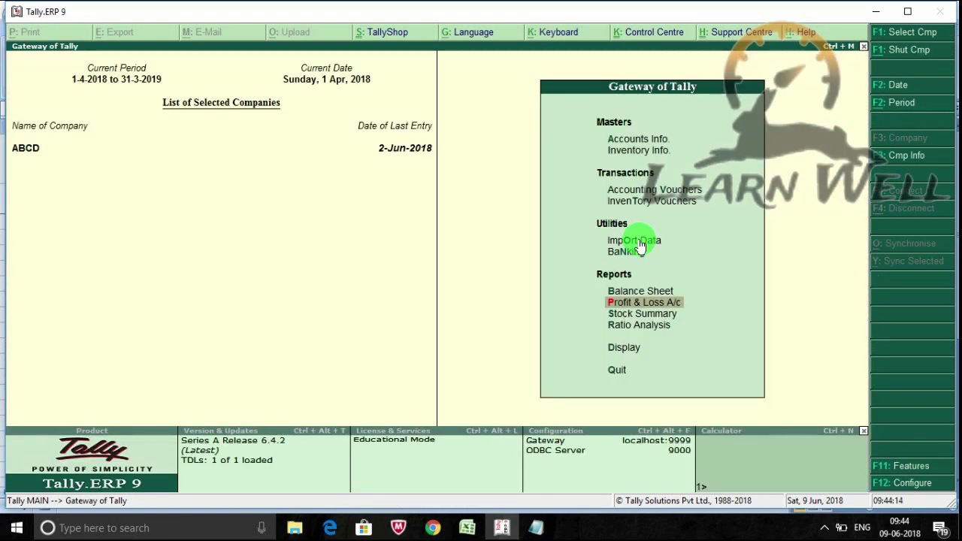